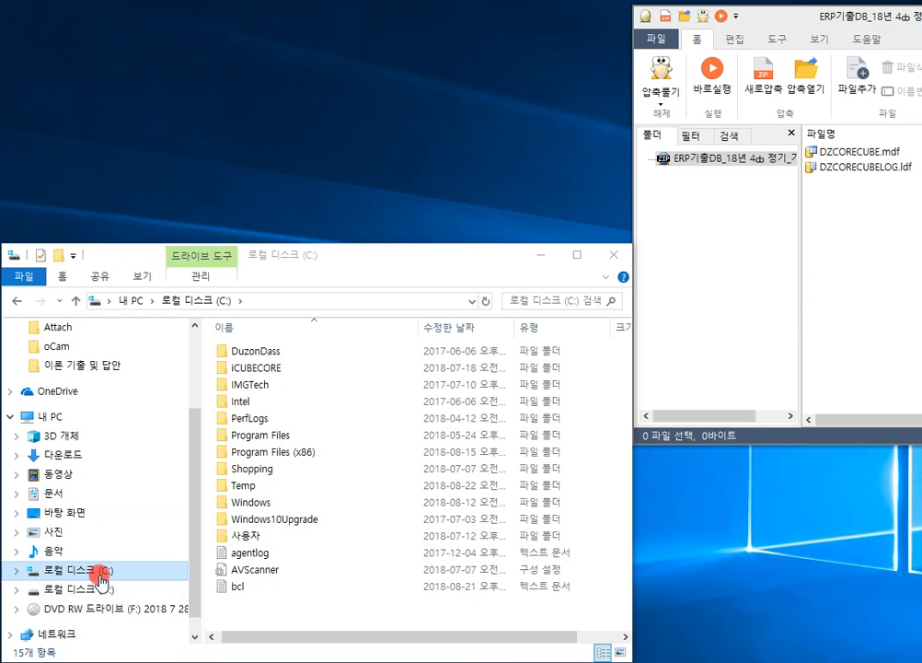
- Delete the DZCORECUBE and DZCORECUBELOG files from C:\iCUBECORE\iCUBECORE_DB, granting administrator permission
double_click(267, 367)
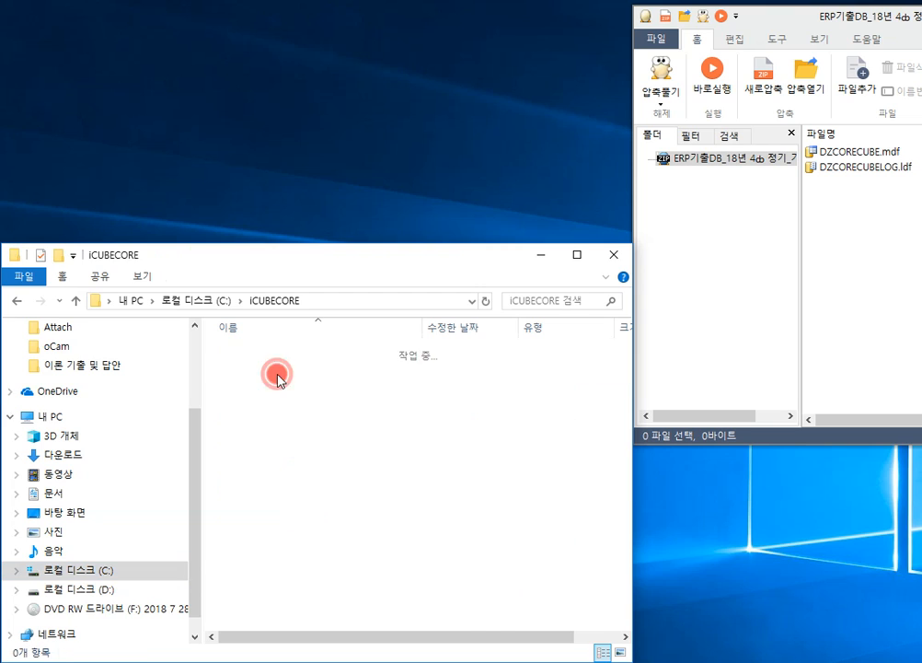
double_click(276, 387)
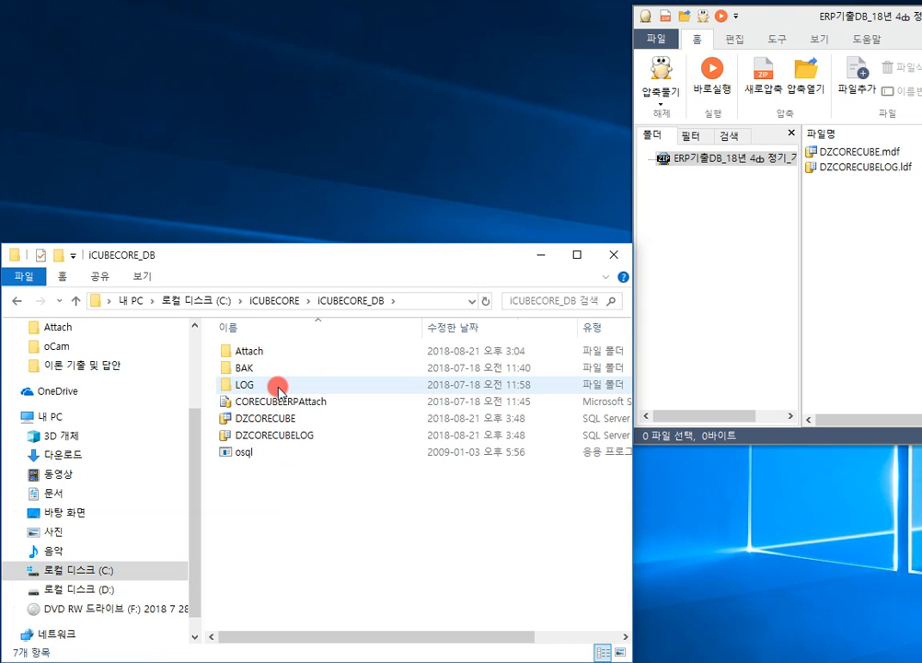
click(279, 423)
ctrl+click(285, 436)
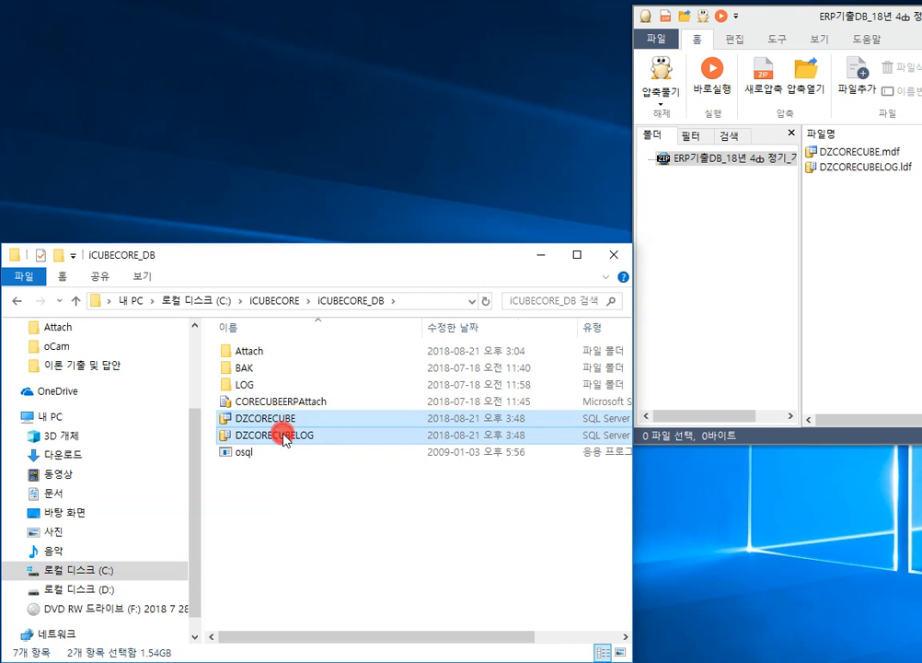
key(Delete)
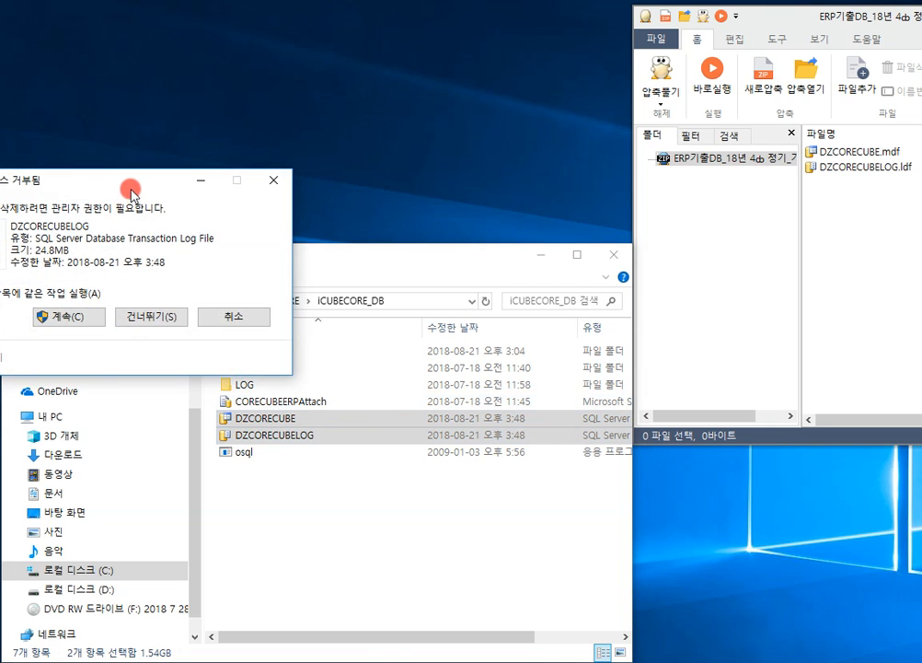
drag(128, 190, 227, 194)
click(164, 322)
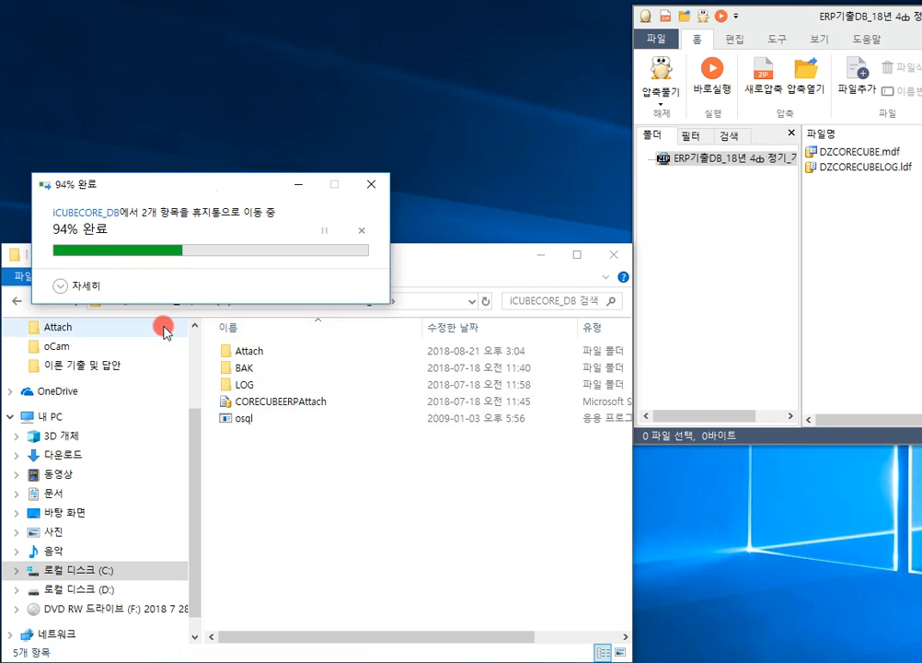
- Delete the old database files inside the Attach folder of iCUBECORE_DB
double_click(255, 354)
mouse_move(257, 368)
mouse_down()
mouse_move(265, 366)
mouse_move(253, 354)
mouse_up()
key(Delete)
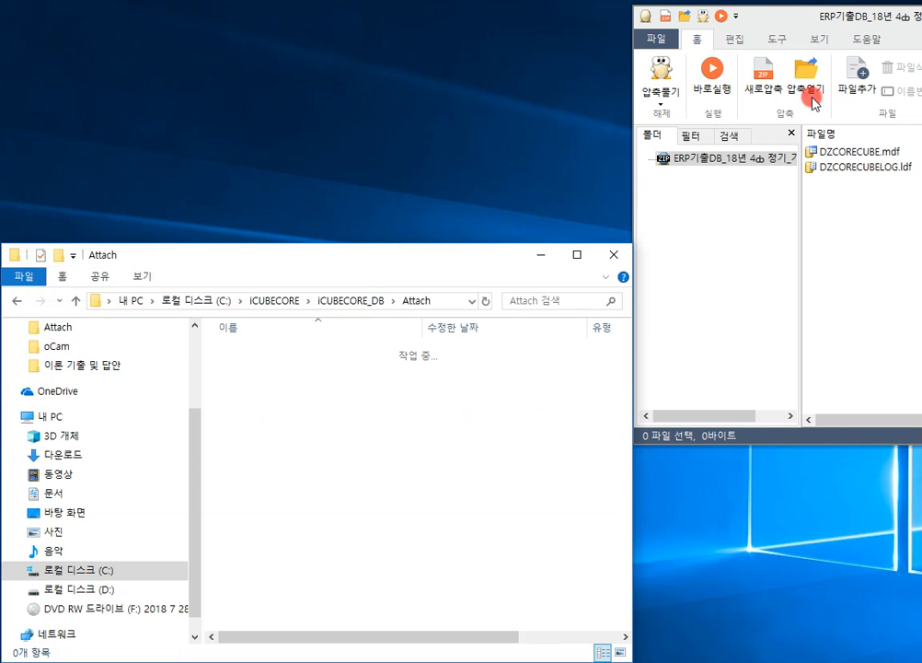
- Extract DZCORECUBE.mdf and DZCORECUBELOG.ldf from the ERP기출DB archive into the iCUBECORE_DB Attach folder
click(833, 153)
shift+click(834, 168)
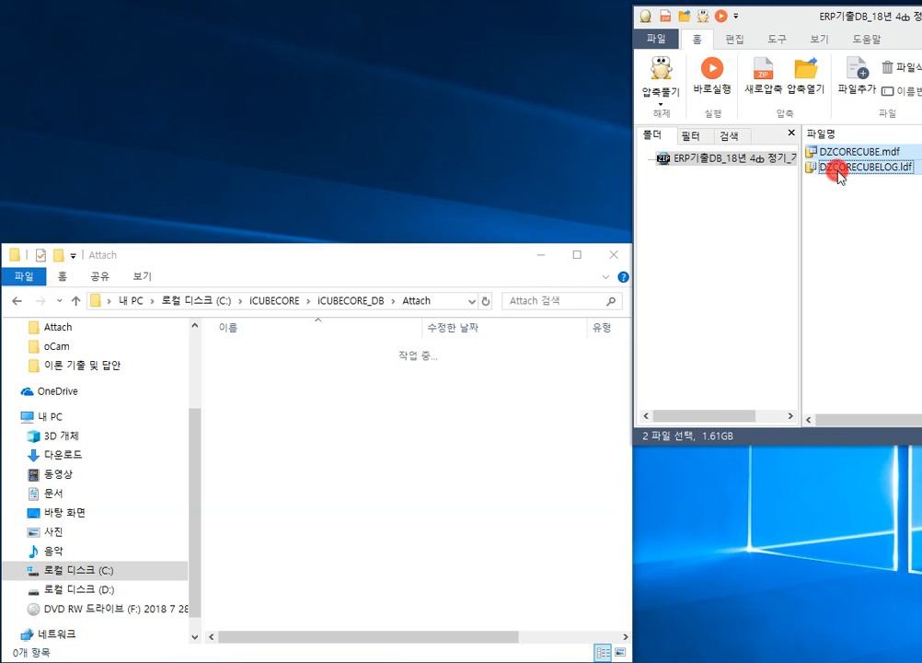
drag(827, 168, 373, 459)
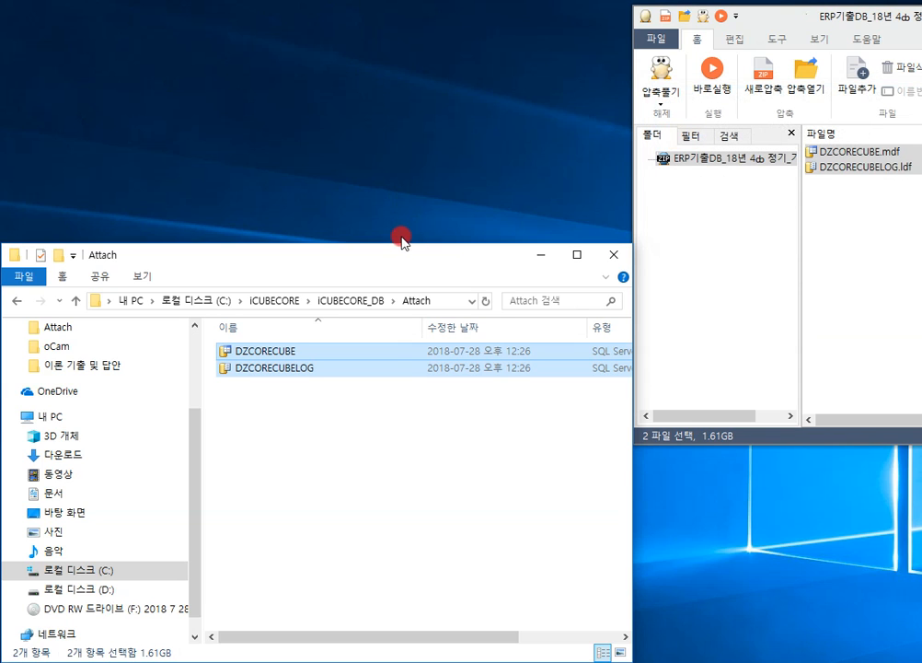
- Run CoreCubeRestore from the Restore folder of iCUBECORE
click(267, 301)
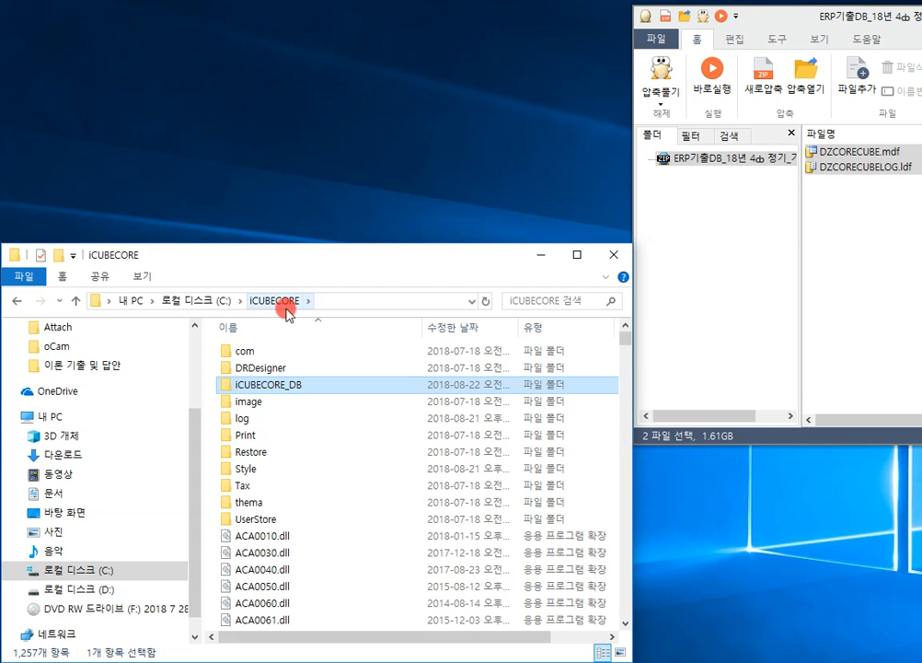
double_click(272, 453)
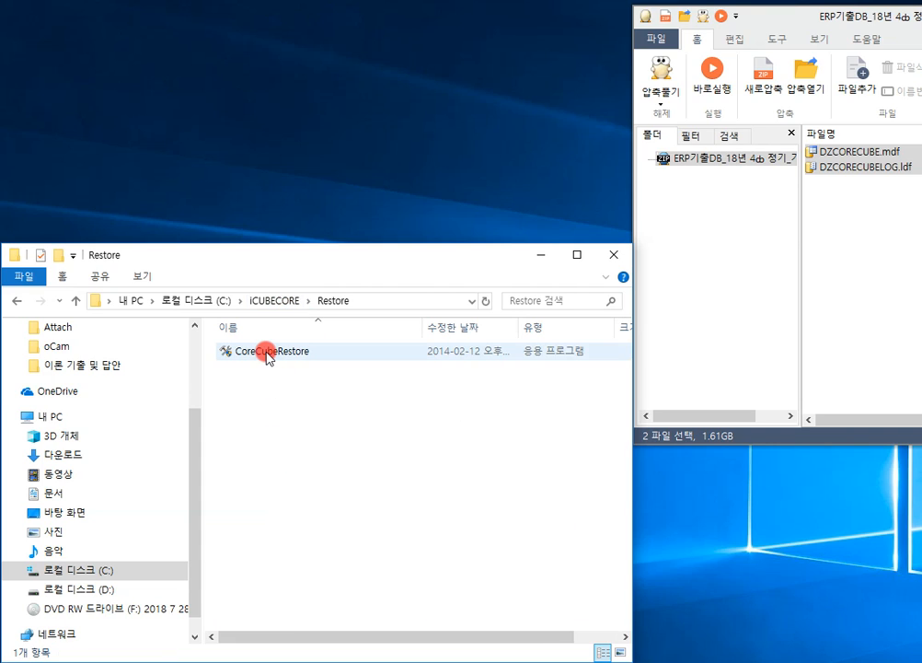
click(268, 355)
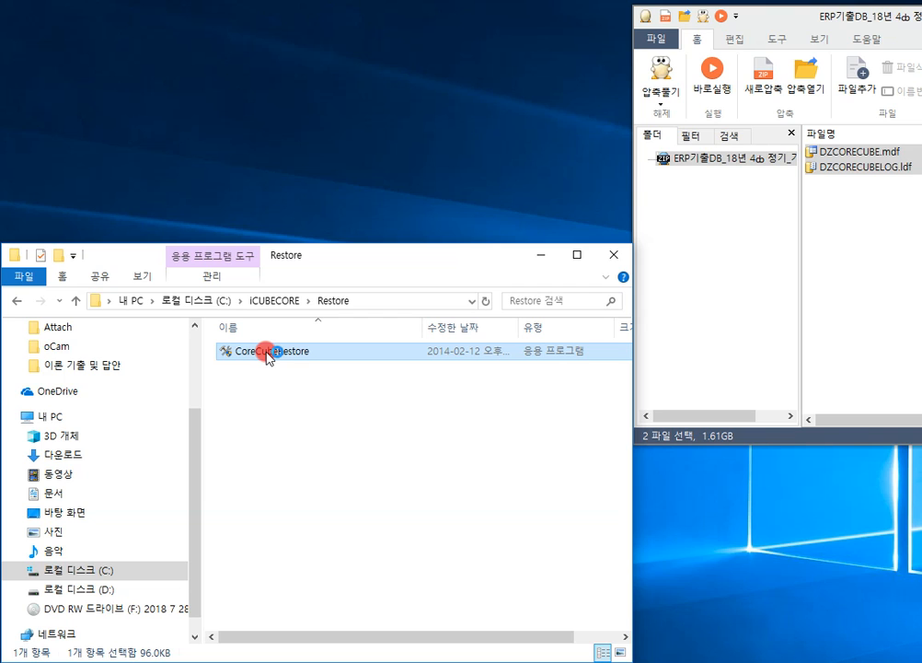
double_click(267, 355)
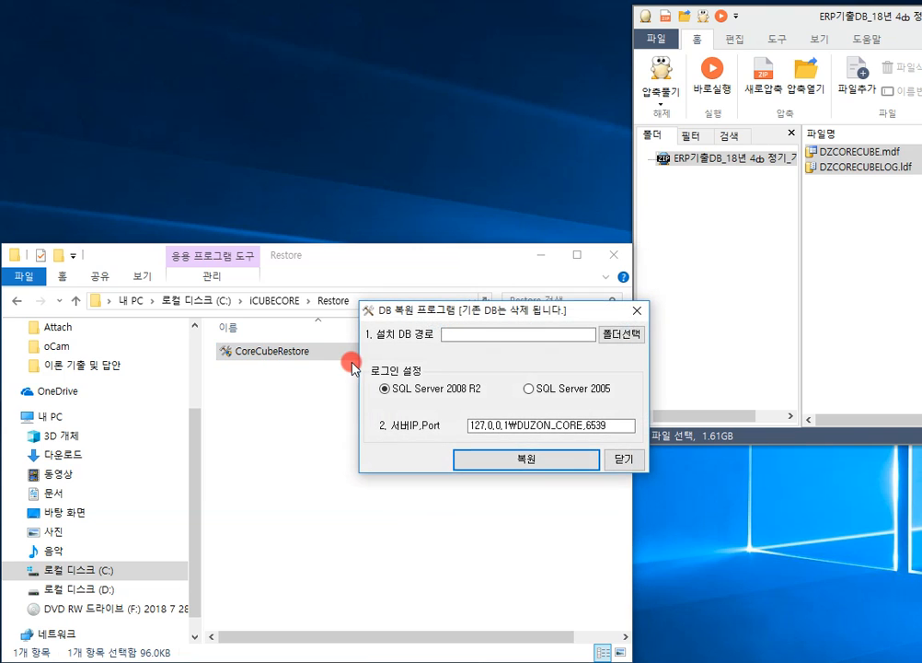
- Set the installed DB path to C:\iCUBECORE\iCUBECORE_DB and run the database restore
click(613, 332)
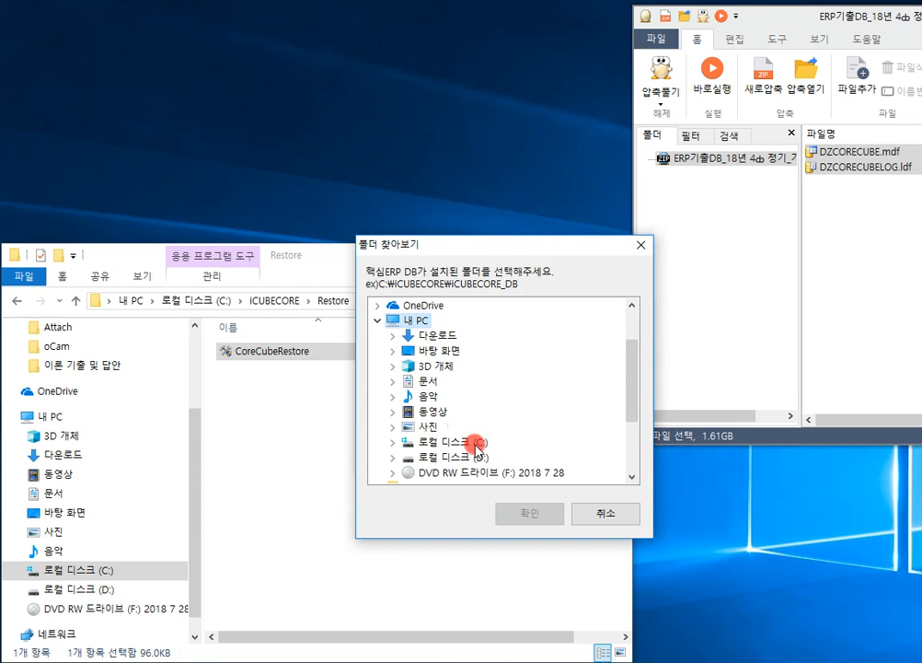
double_click(475, 448)
double_click(457, 336)
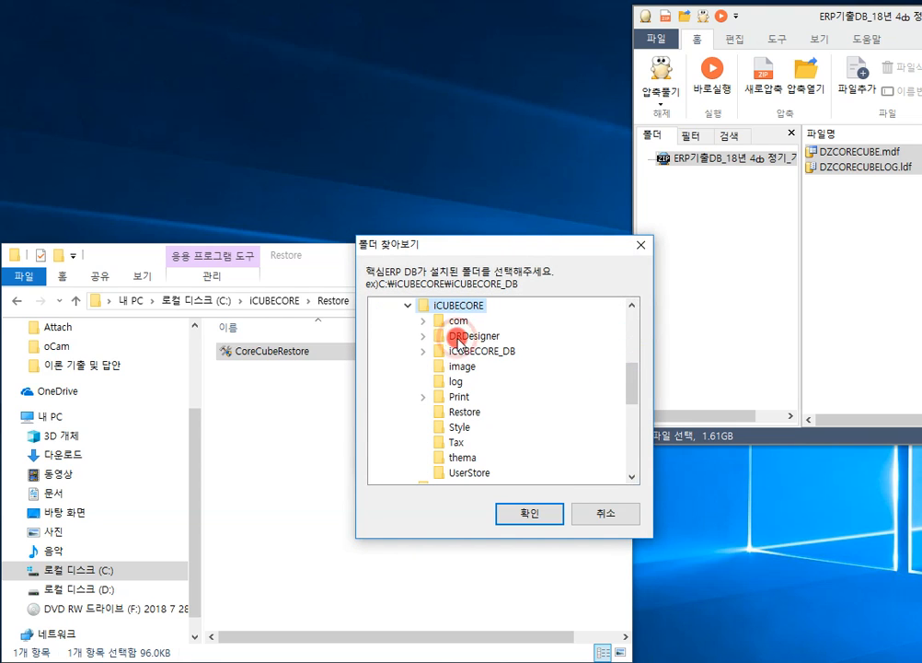
double_click(462, 351)
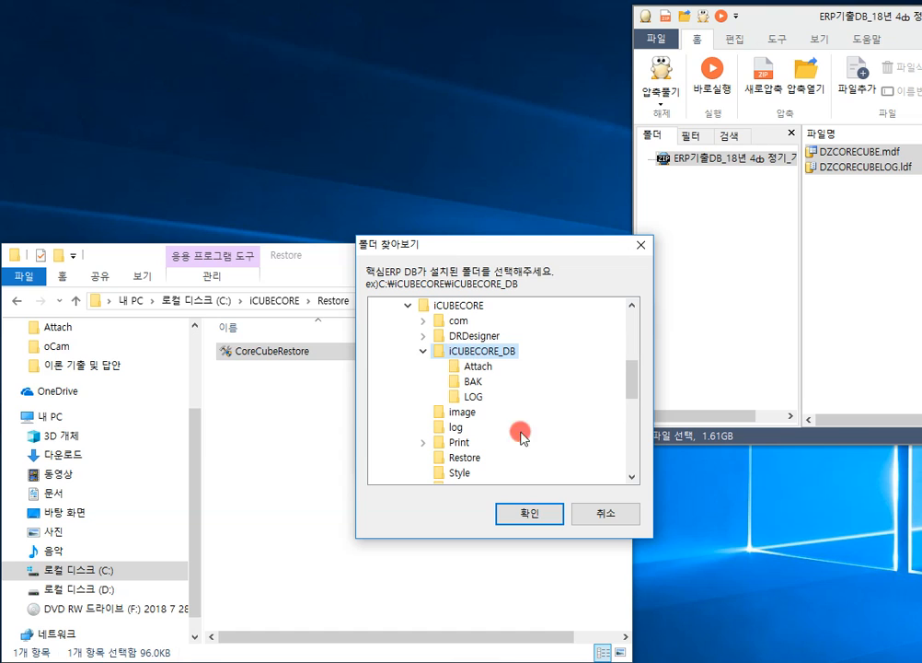
click(530, 512)
click(527, 456)
drag(124, 9, 404, 79)
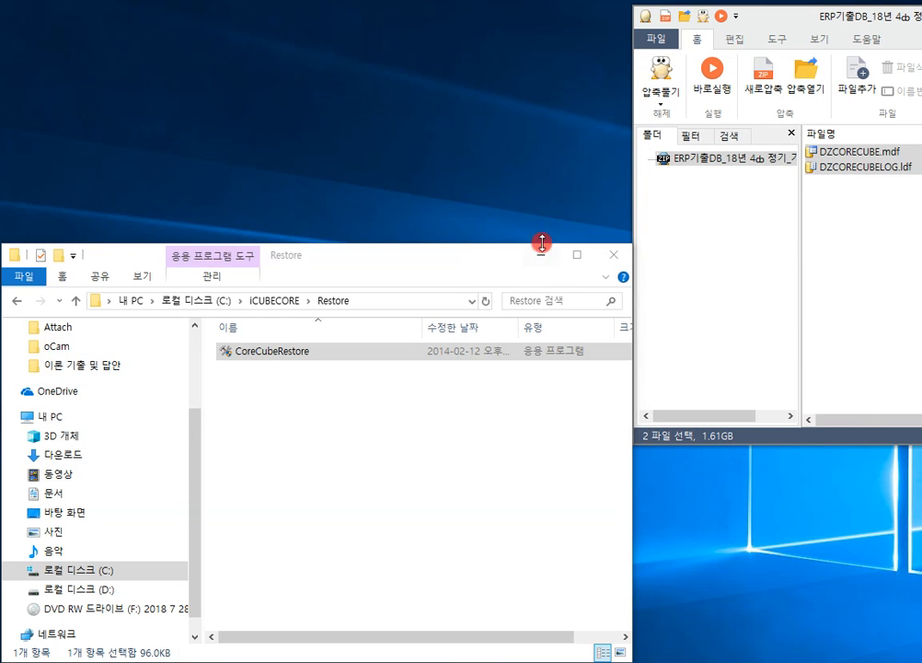
- Minimize the folder window and launch iCUBE 핵심ERP 2018 from the desktop
click(537, 255)
double_click(53, 554)
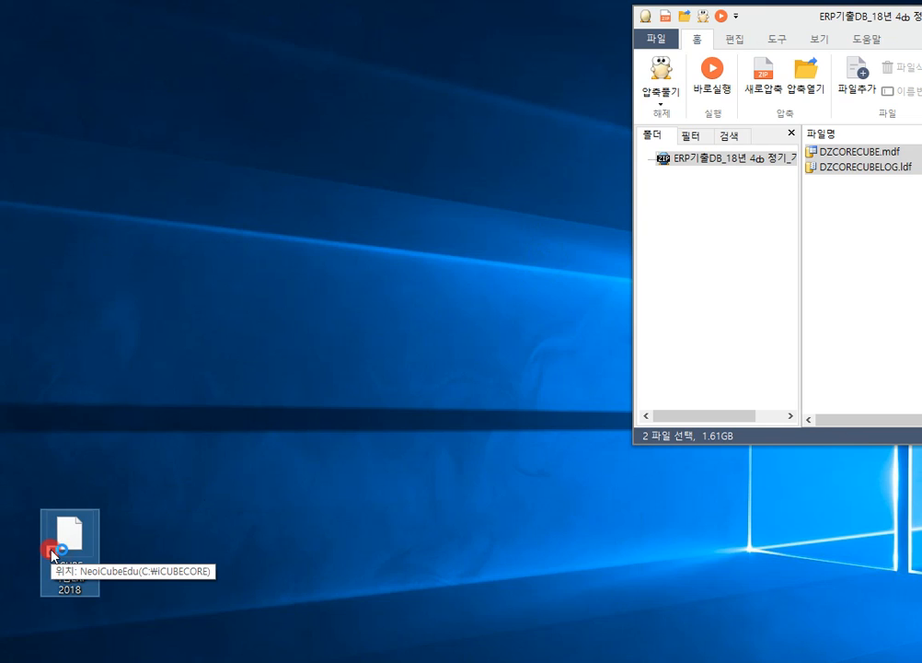
click(370, 504)
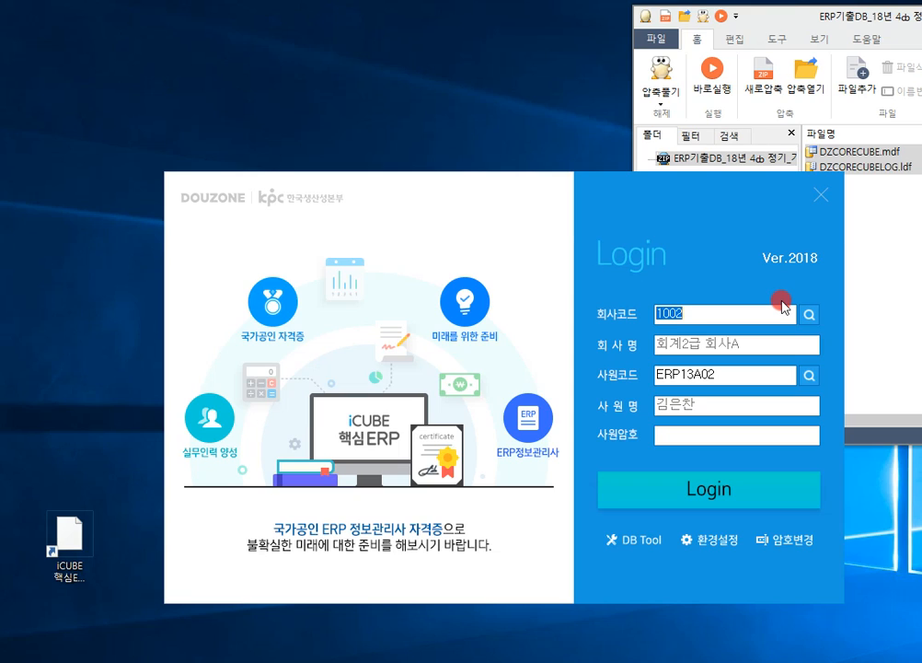
- Choose company 1005 회계2급 회사B as the login company from the company code lookup
click(811, 313)
click(811, 314)
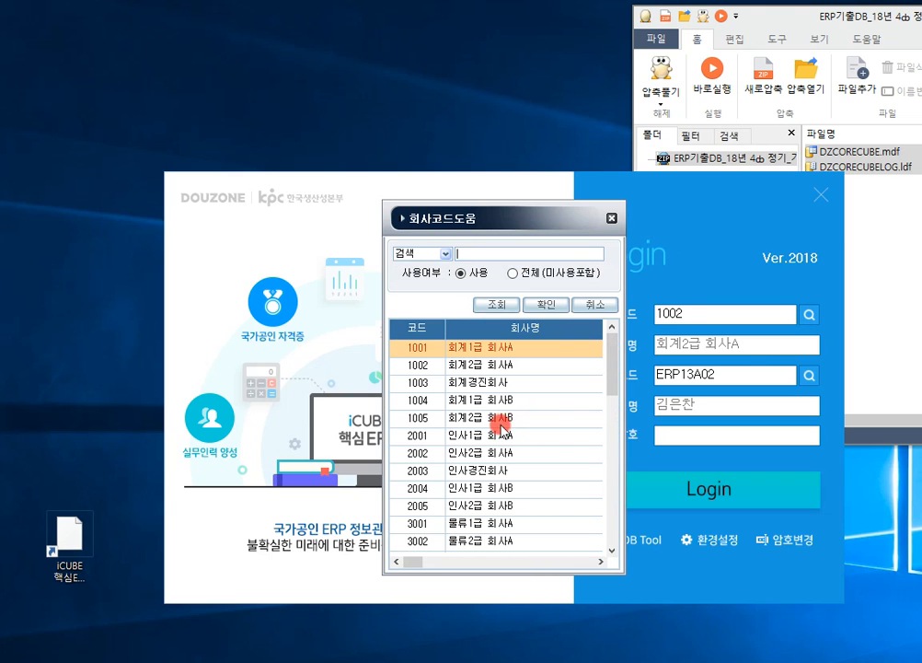
click(500, 422)
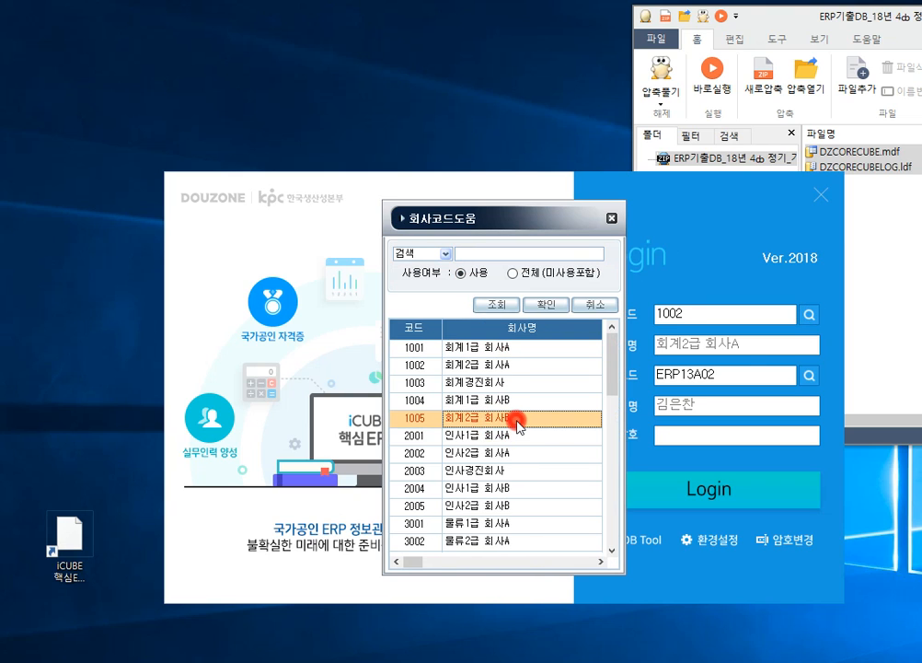
double_click(516, 422)
- Choose the employee from the employee code lookup and log in to the ERP
click(803, 378)
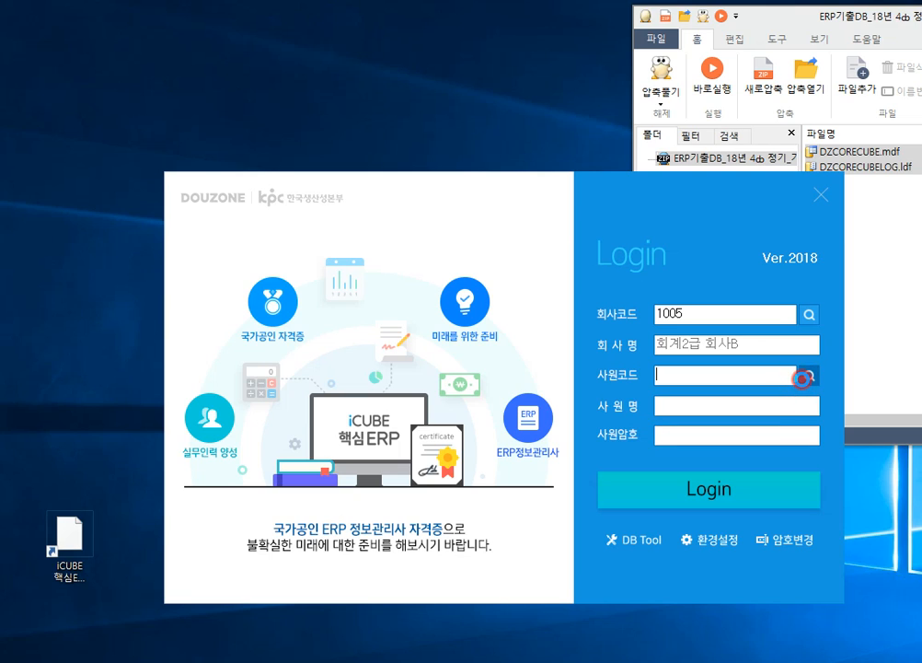
double_click(520, 331)
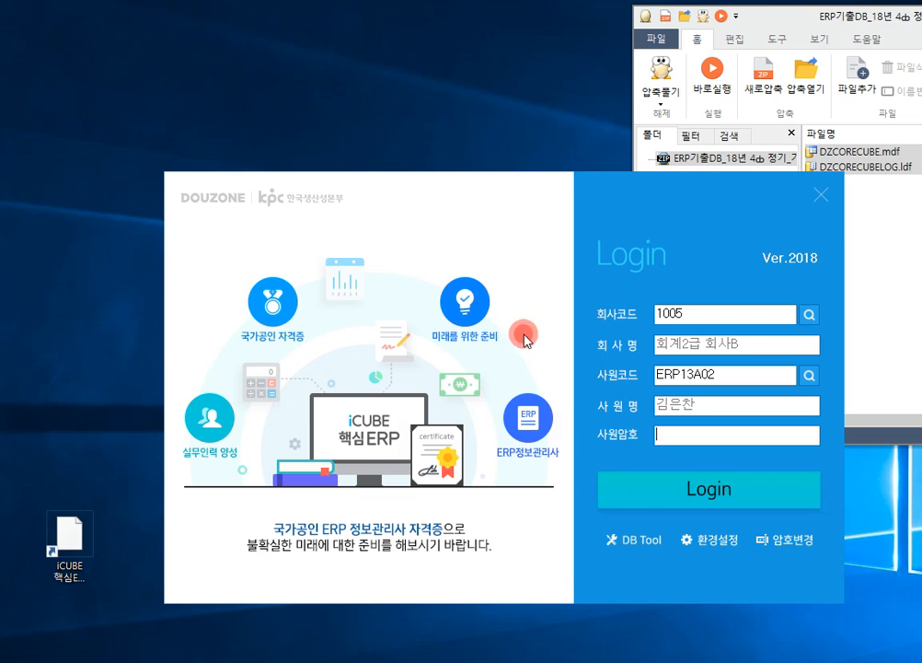
click(714, 491)
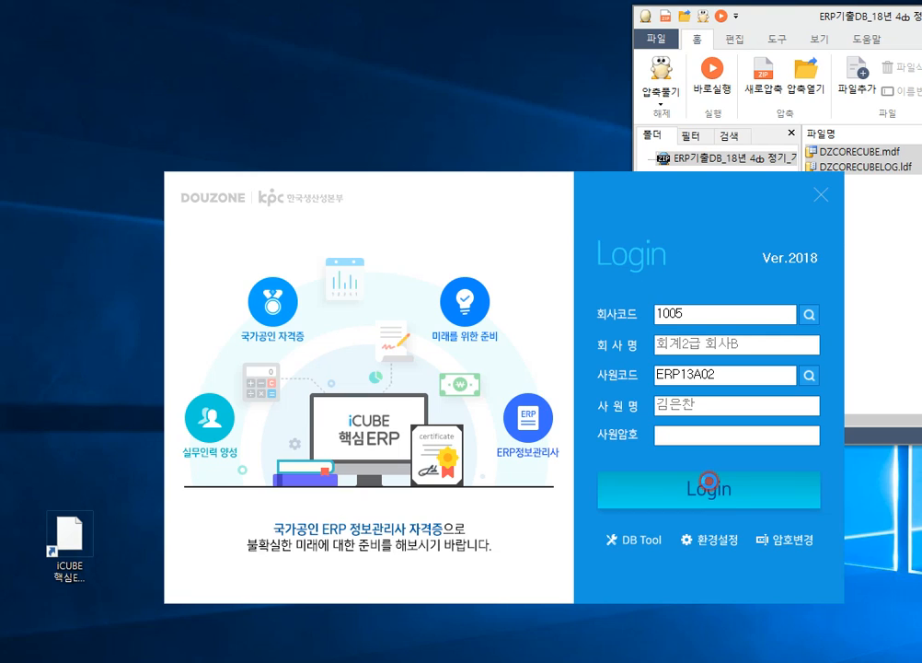
click(709, 481)
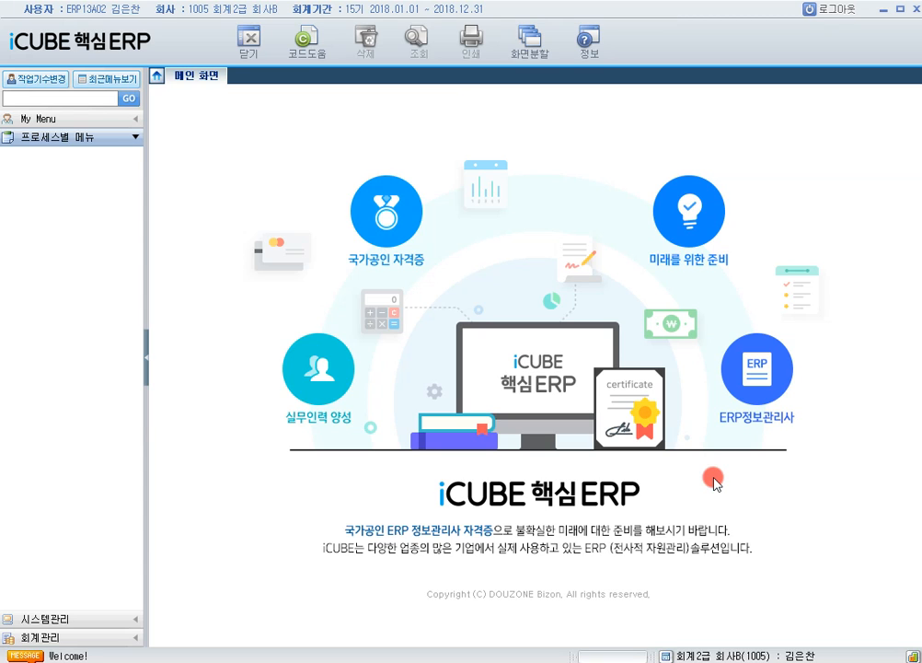
- Open the 계정과목등록 screen from 기초정보관리 in the 회계관리 module
click(137, 637)
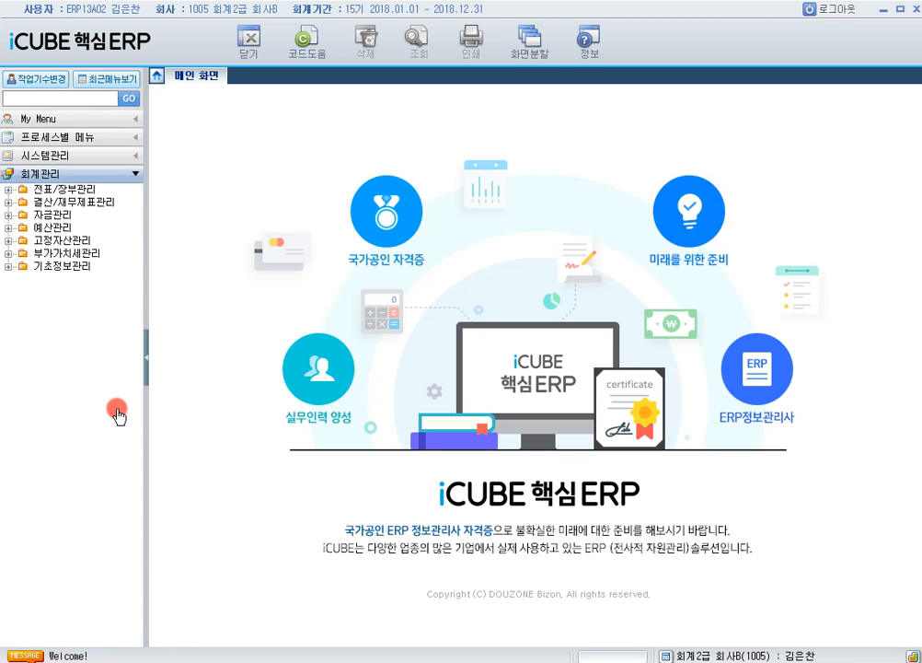
click(8, 266)
click(64, 280)
double_click(64, 280)
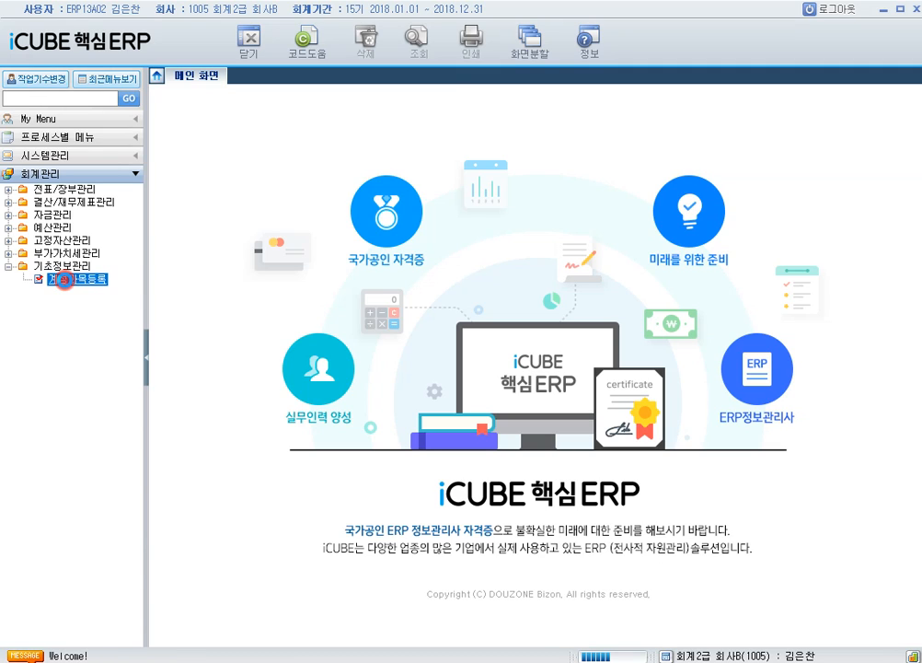
double_click(62, 279)
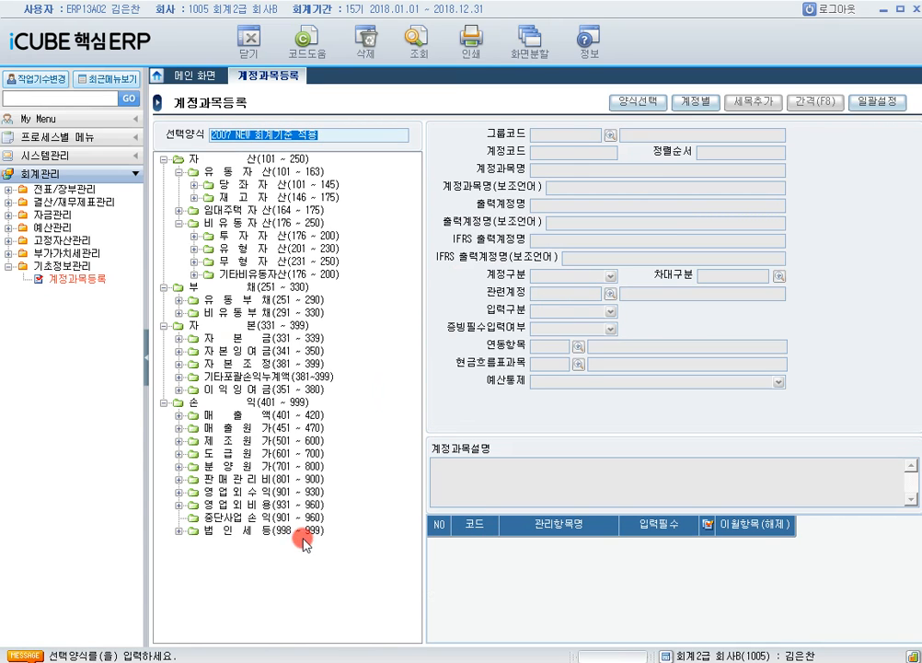
- Expand the 판매관리비 (801 ~ 900) group and its 81300 접대비 account to show the sub-accounts
click(180, 480)
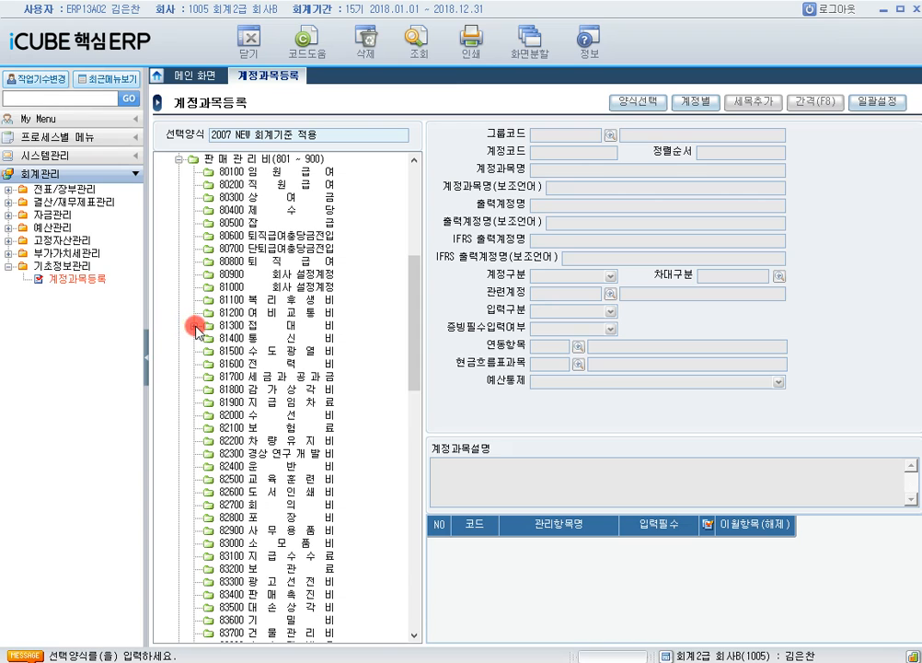
scroll(221, 324, down, 1)
scroll(221, 324, up, 1)
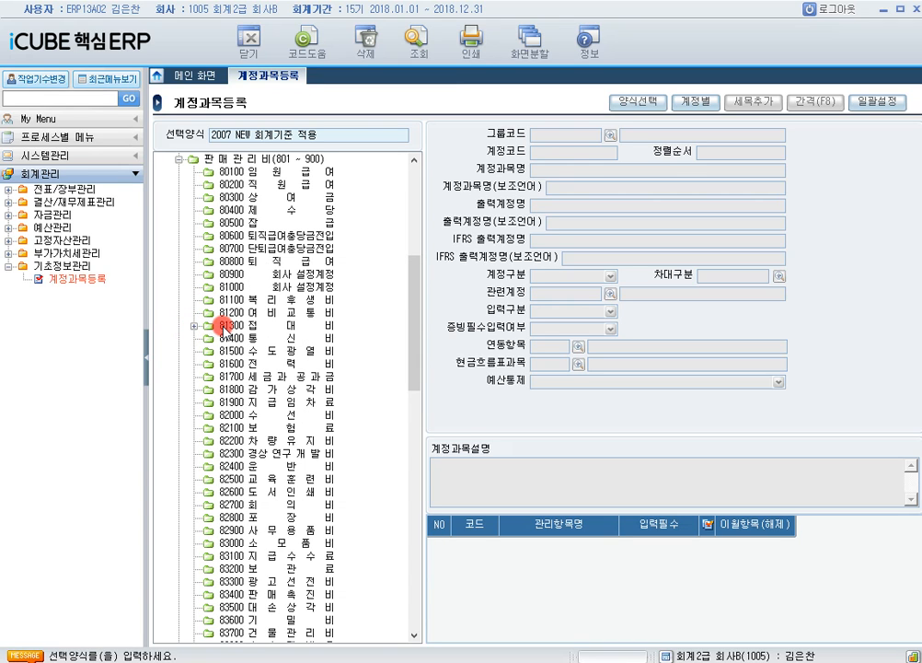
click(193, 326)
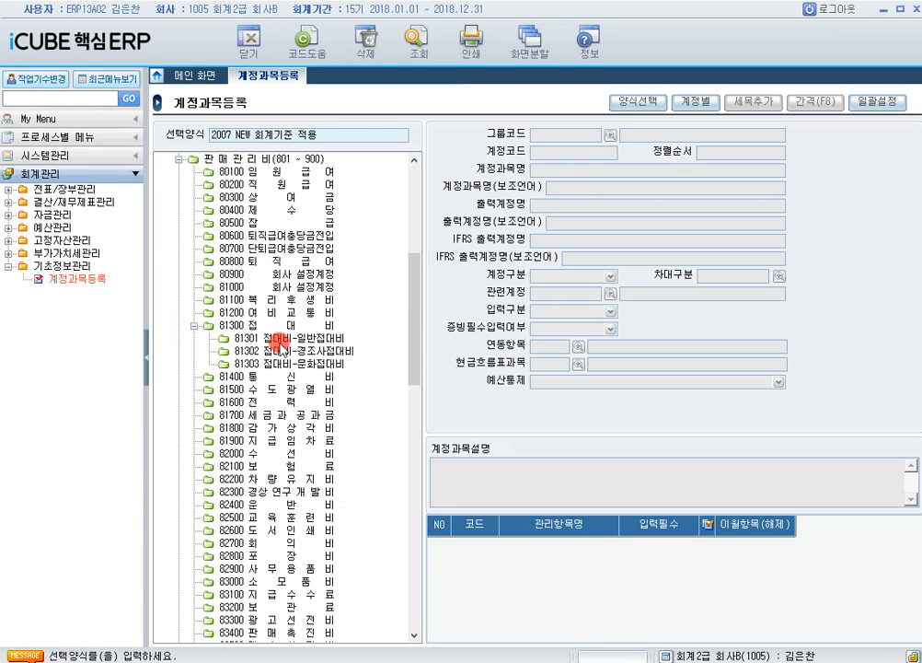
scroll(289, 350, down, 1)
scroll(289, 349, up, 1)
- Examine the details of 81301 접대비-일반접대비 and of 81300 접대비, including its 사용부서 management item
click(301, 339)
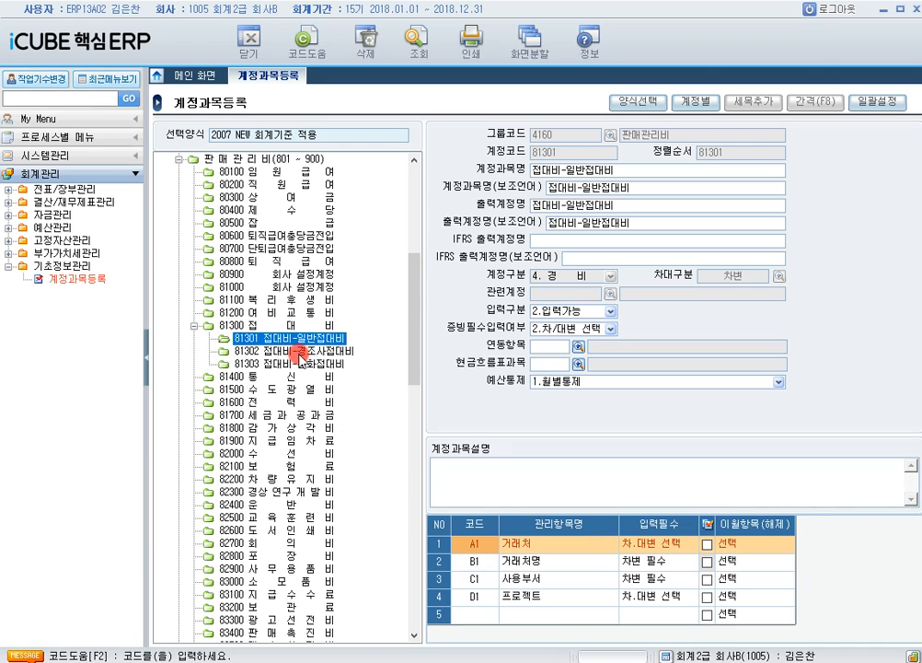
click(276, 324)
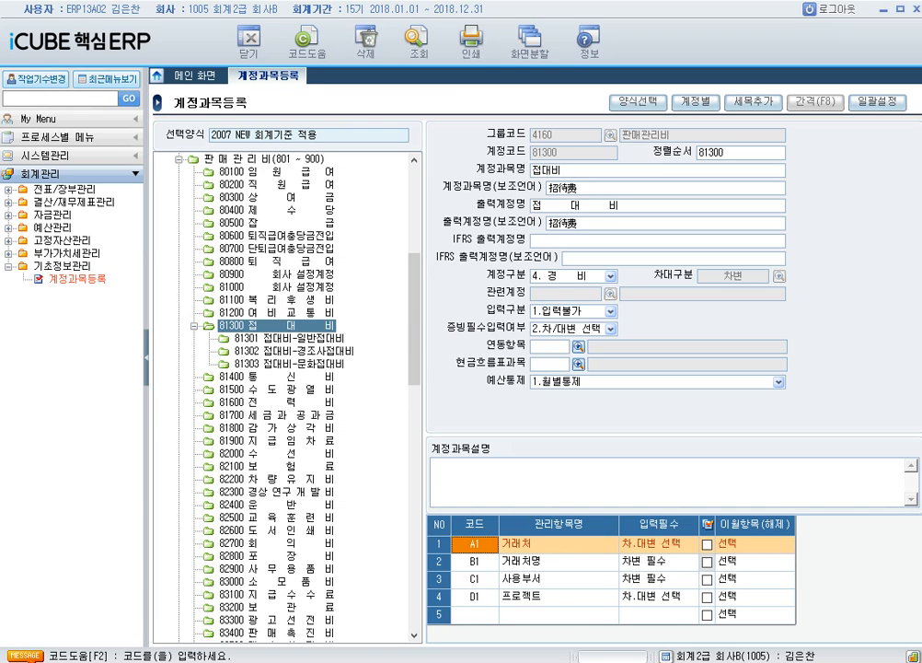
click(566, 578)
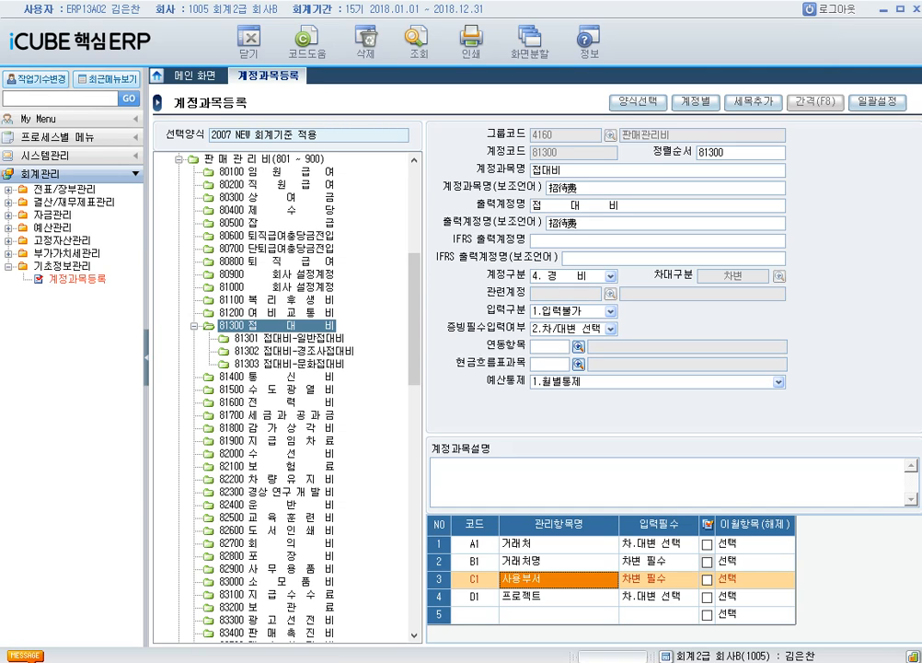
- Open the 사원등록 screen from 회사등록정보 in the 시스템관리 module
click(79, 157)
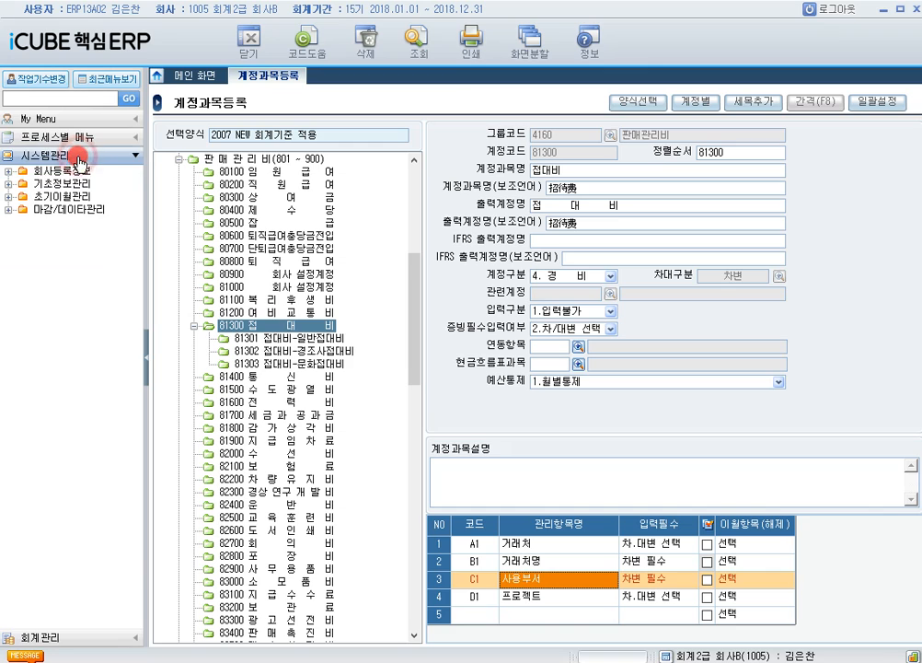
click(10, 170)
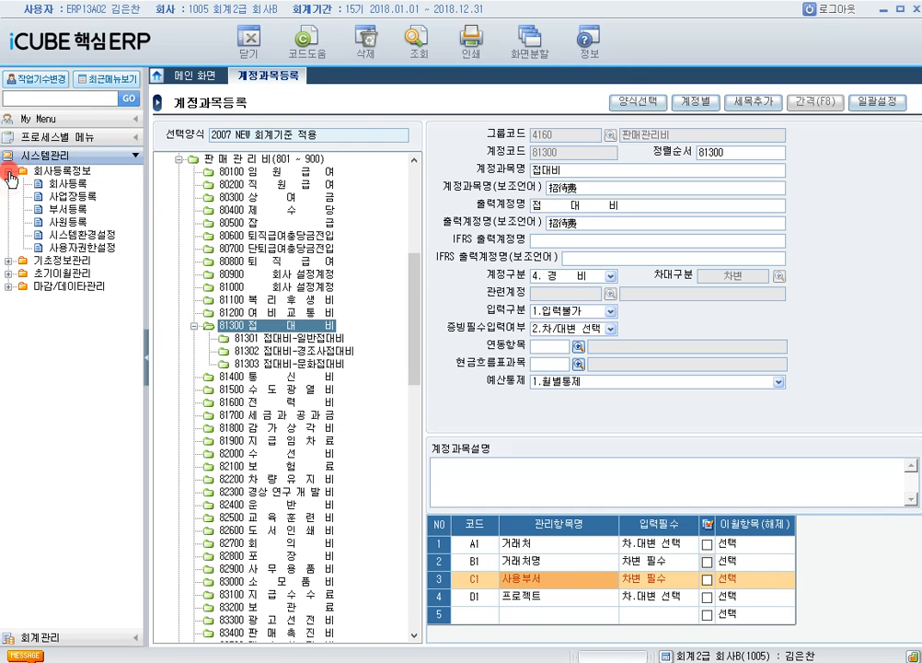
click(74, 223)
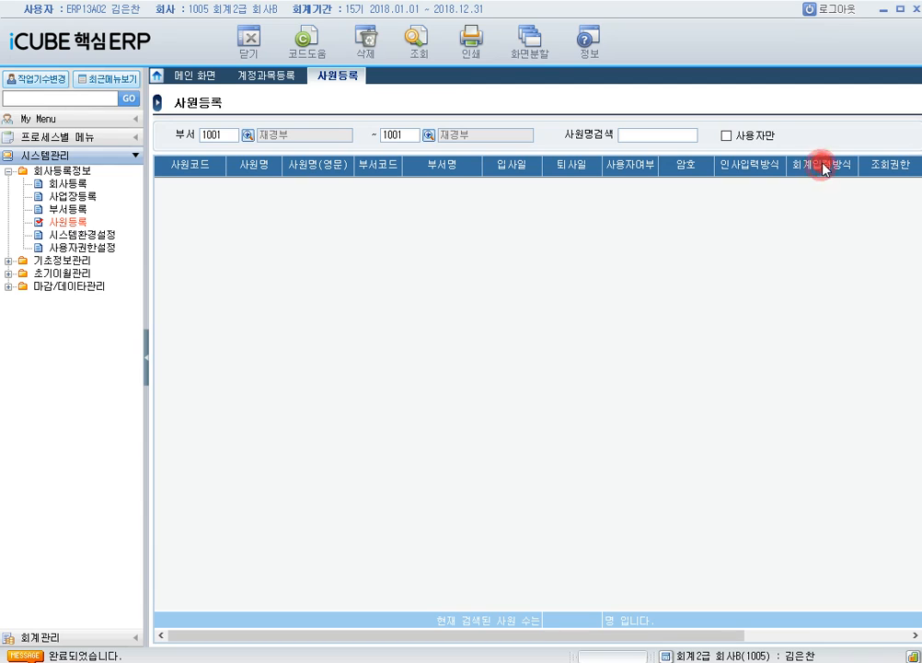
- Clear both ends of the 부서 range and query the employees of all departments
click(226, 134)
key(Delete)
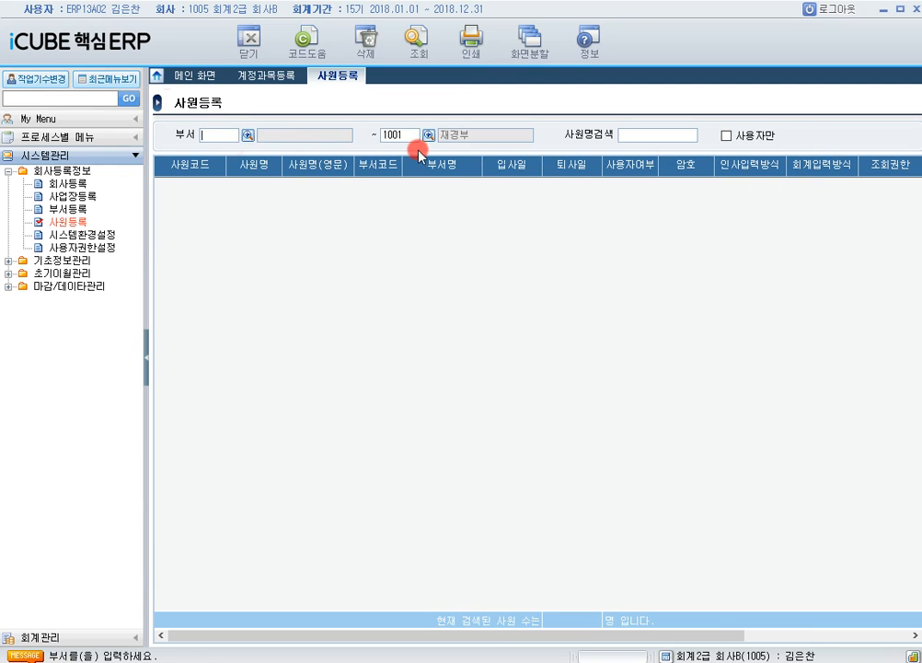
click(408, 136)
key(Delete)
click(421, 46)
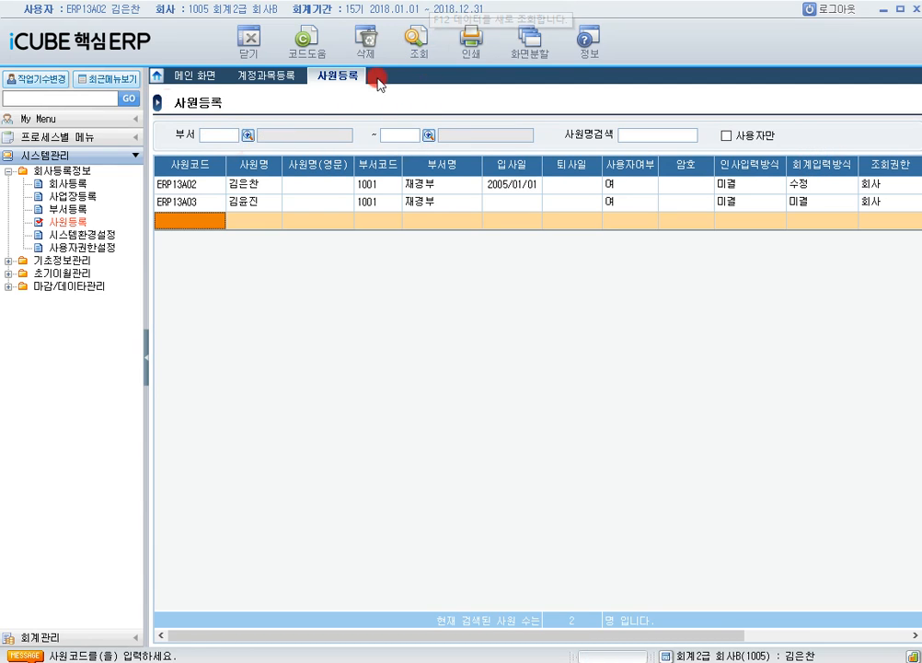
- Examine the 회계입력방식 options of the second employee in the list, leaving the setting as it is
click(259, 204)
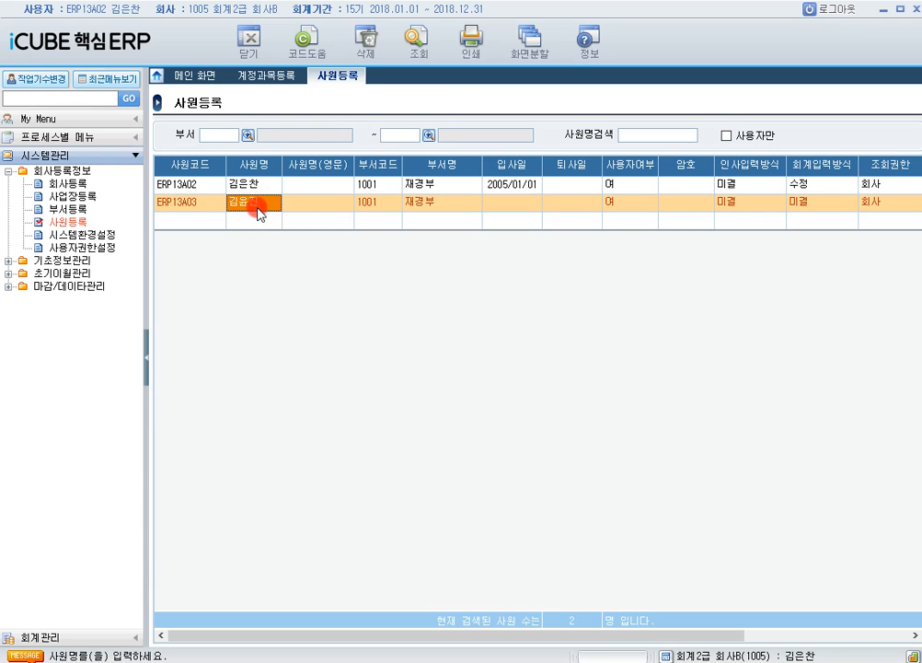
click(829, 209)
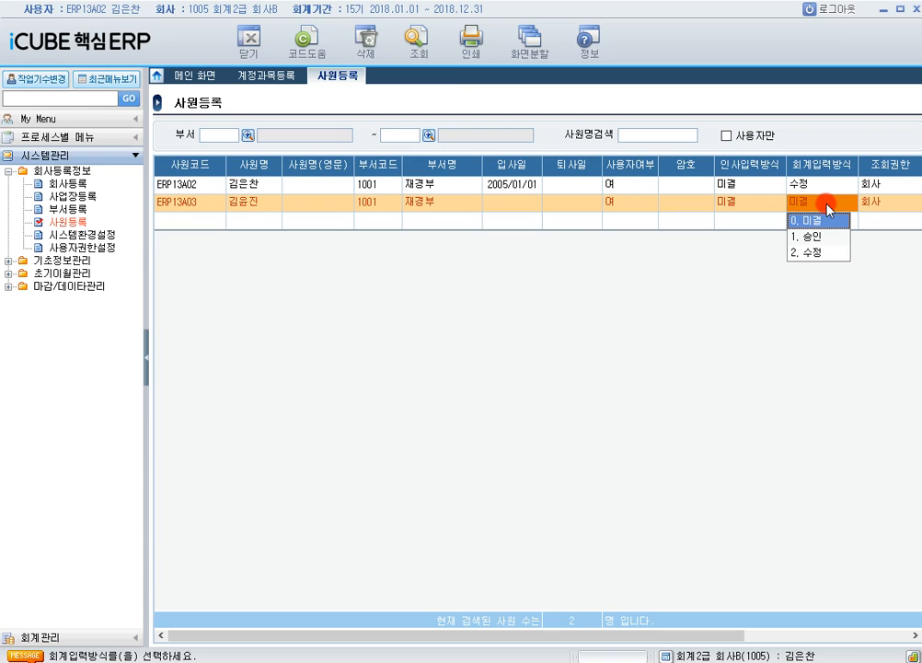
click(807, 331)
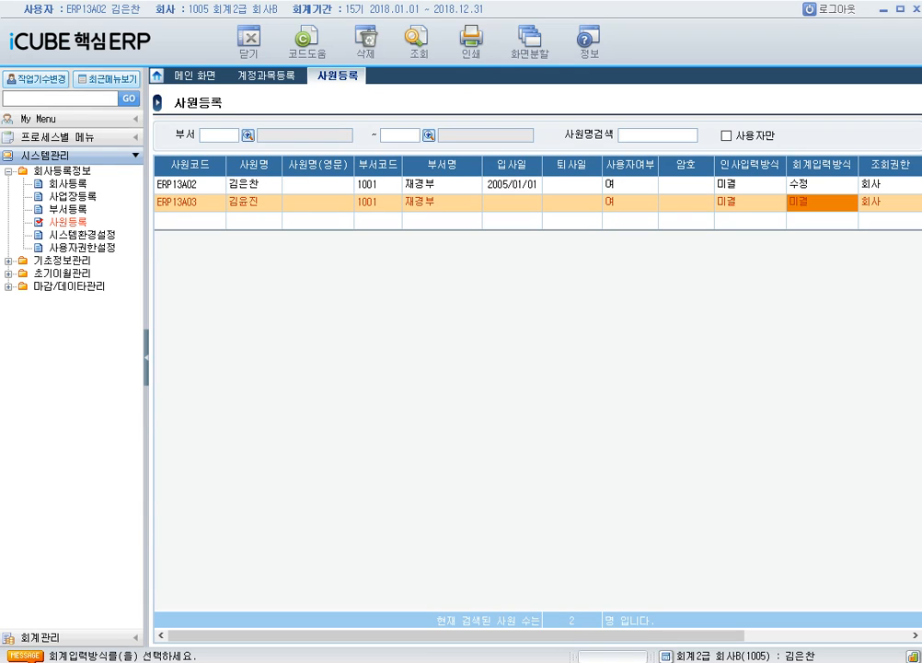
- Open 프로젝트등록 from 기초정보관리 and examine the registration details of projects 1000 그룹웨어 개발 and 1001 T-BOOK 개발
click(8, 263)
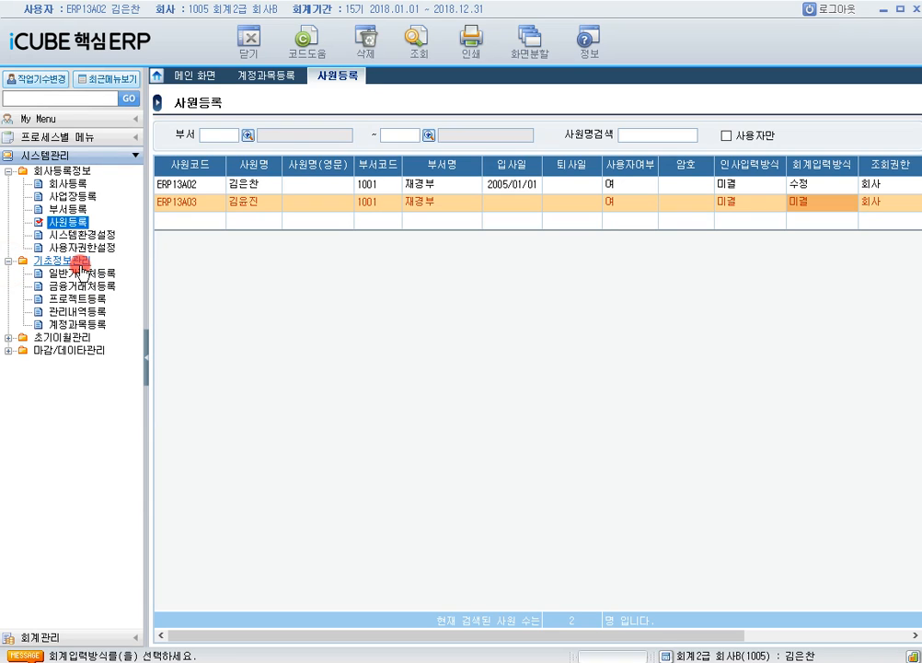
click(96, 301)
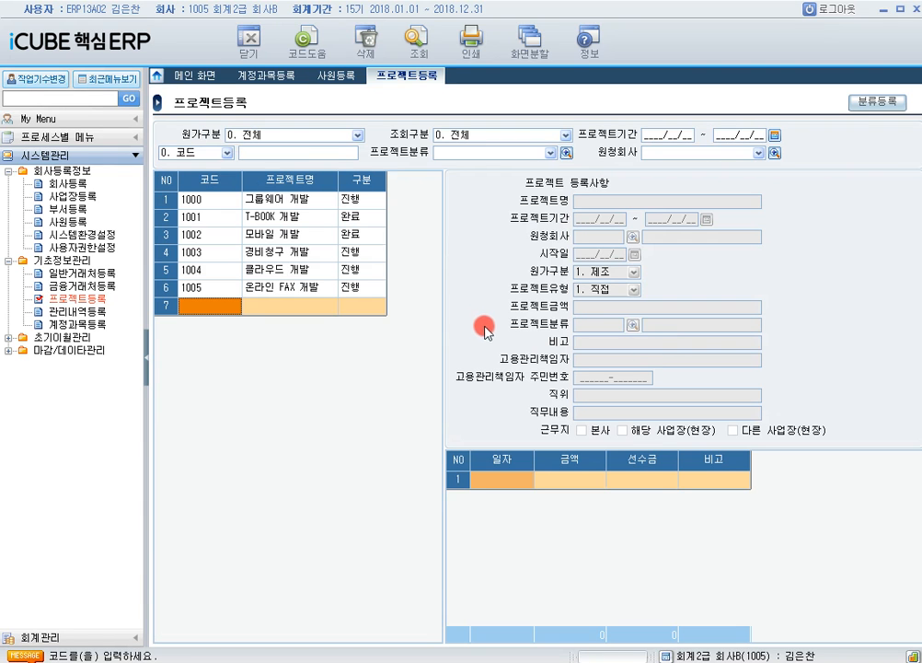
click(301, 204)
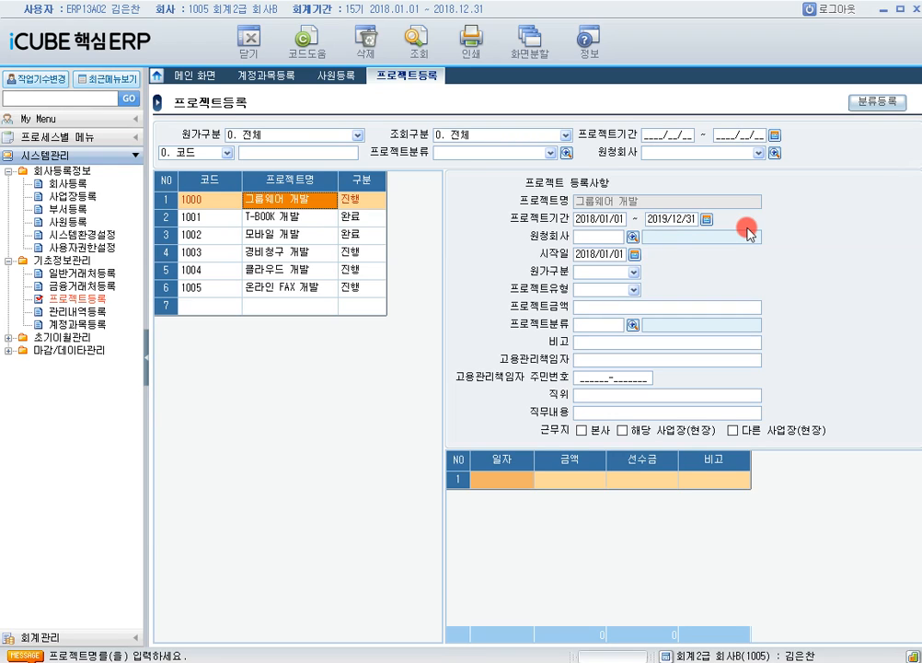
click(303, 219)
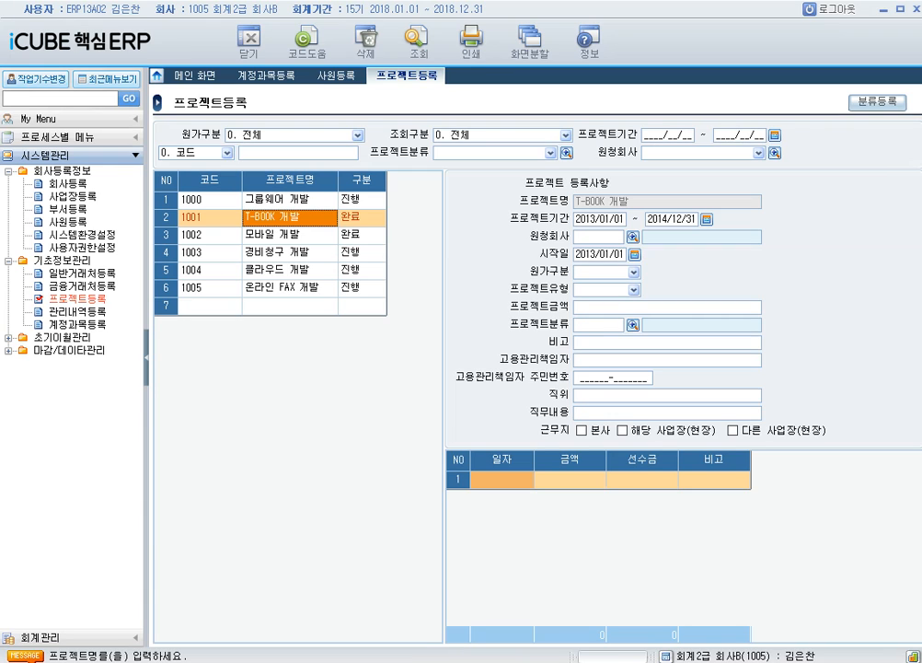
- Open the 계정별원장 screen from 전표/장부관리 in the 회계관리 module
click(115, 637)
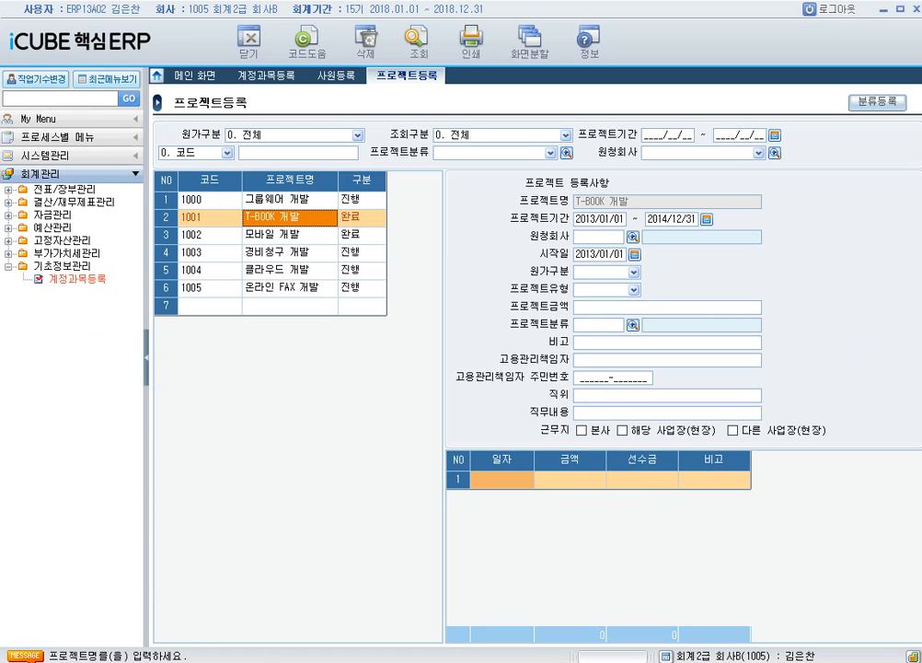
click(266, 76)
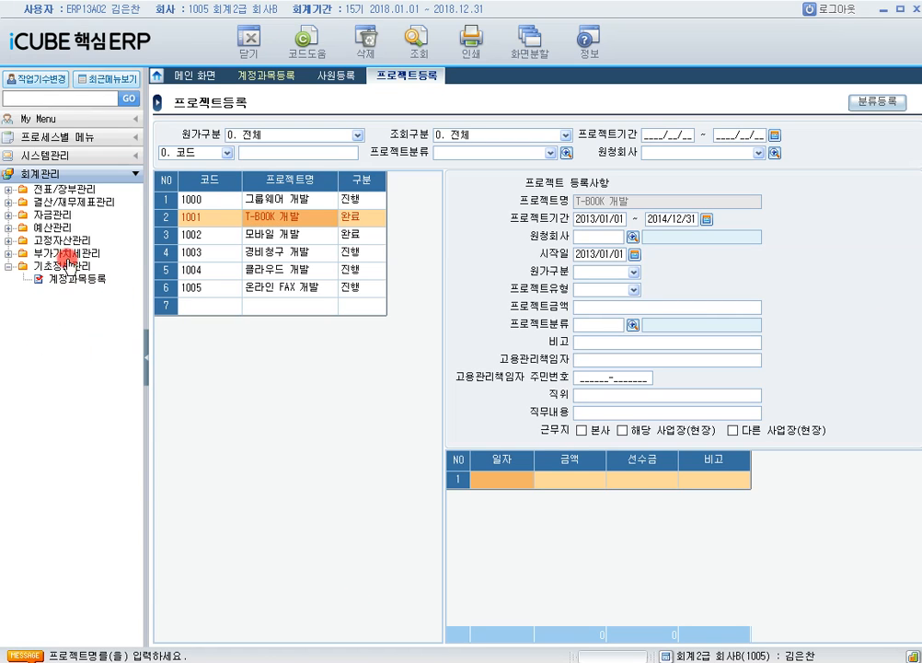
click(8, 190)
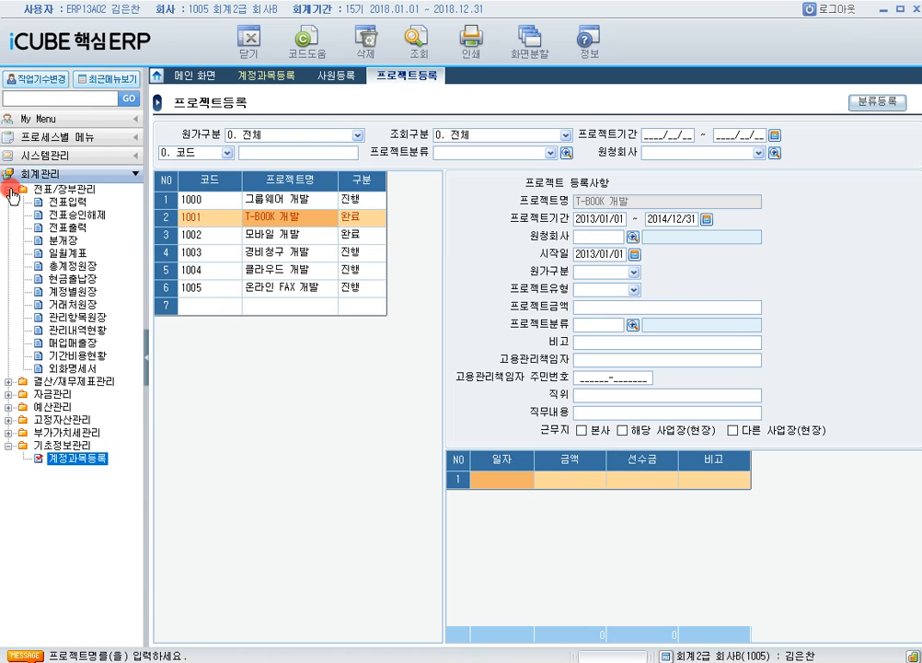
click(81, 291)
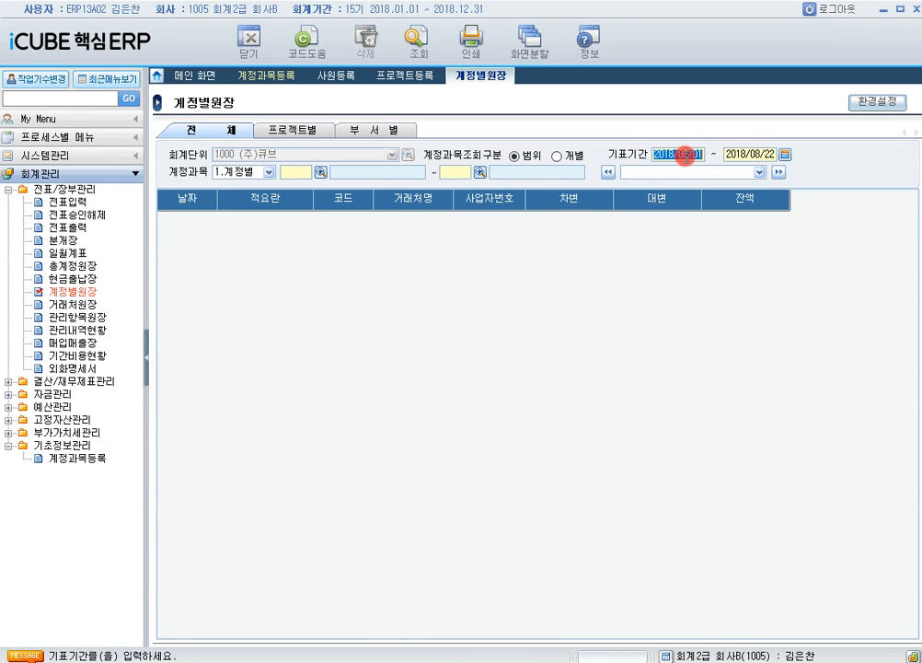
- Set the 기표기간 to the first half of the year, 2018/01/01 to 2018/06/30
click(784, 154)
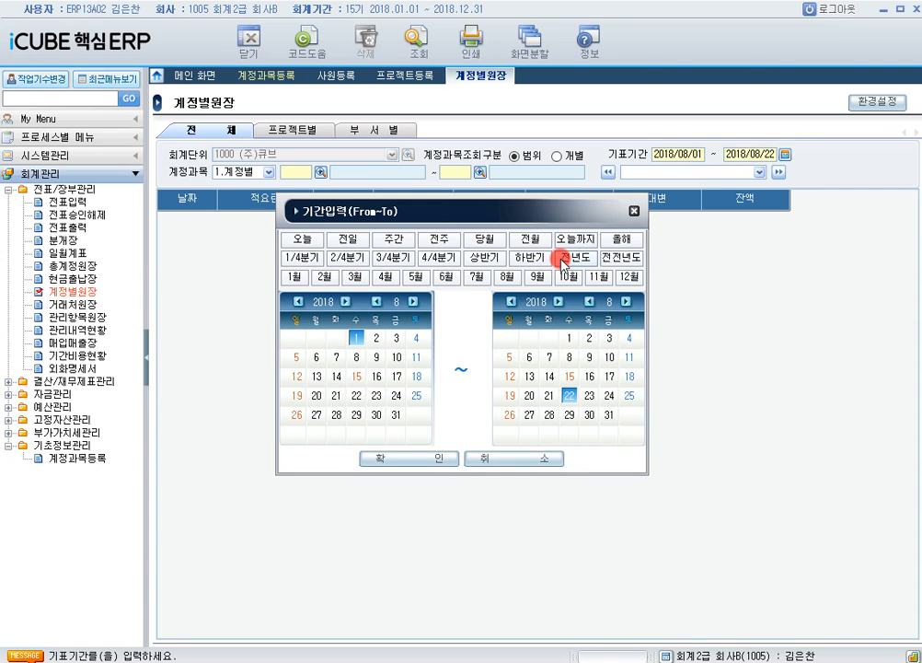
click(482, 258)
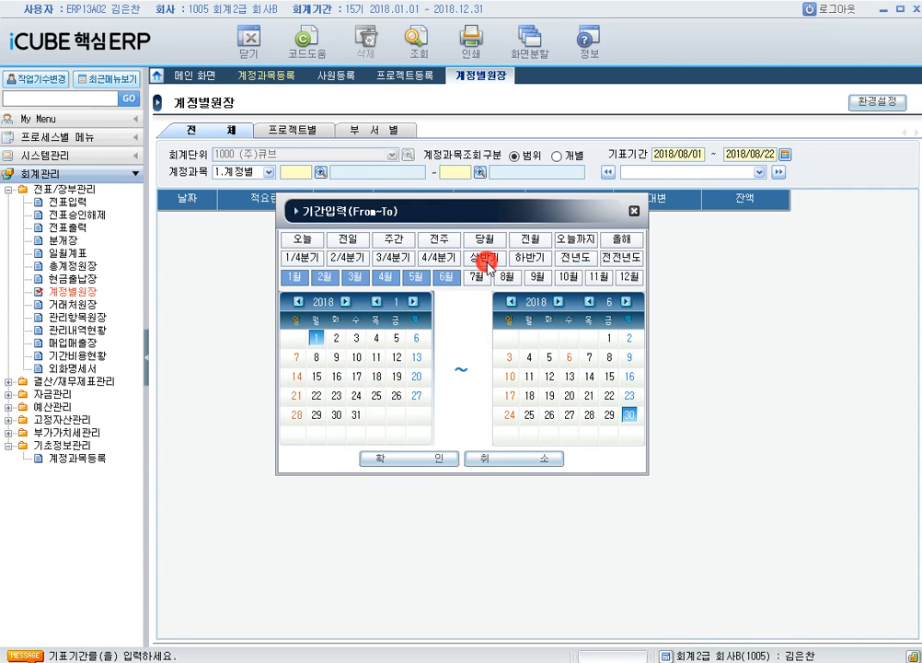
click(425, 460)
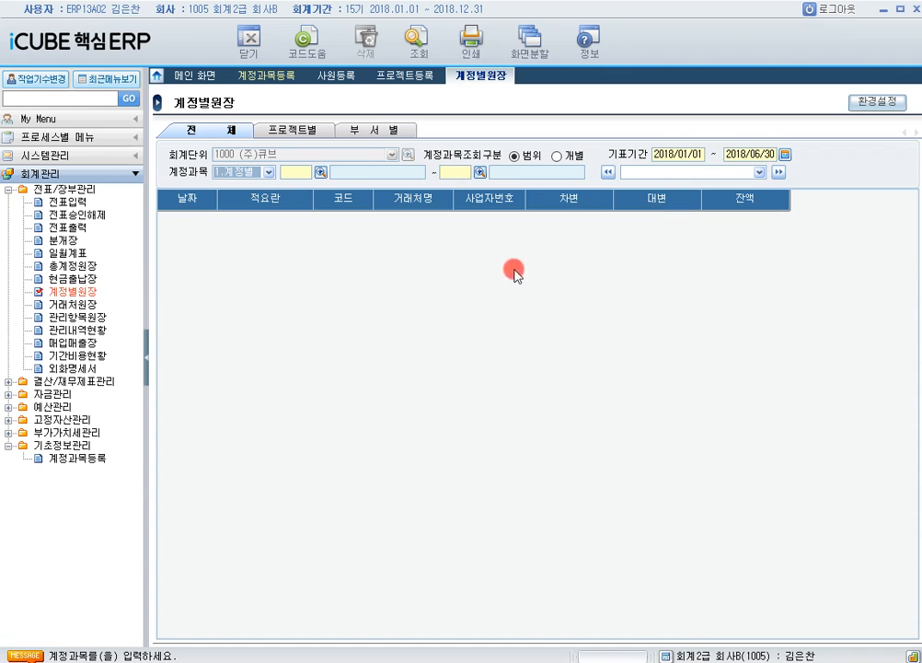
- Choose 10800 외상매출금 as the 계정과목 through the account code search and query the ledger
click(324, 175)
text(외상매출금)
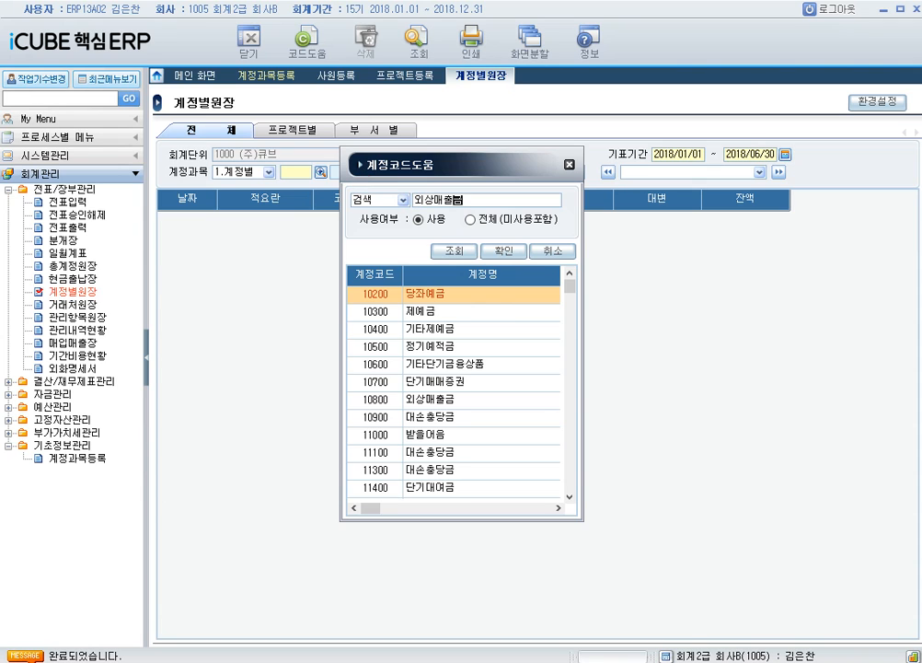
key(Return)
double_click(420, 295)
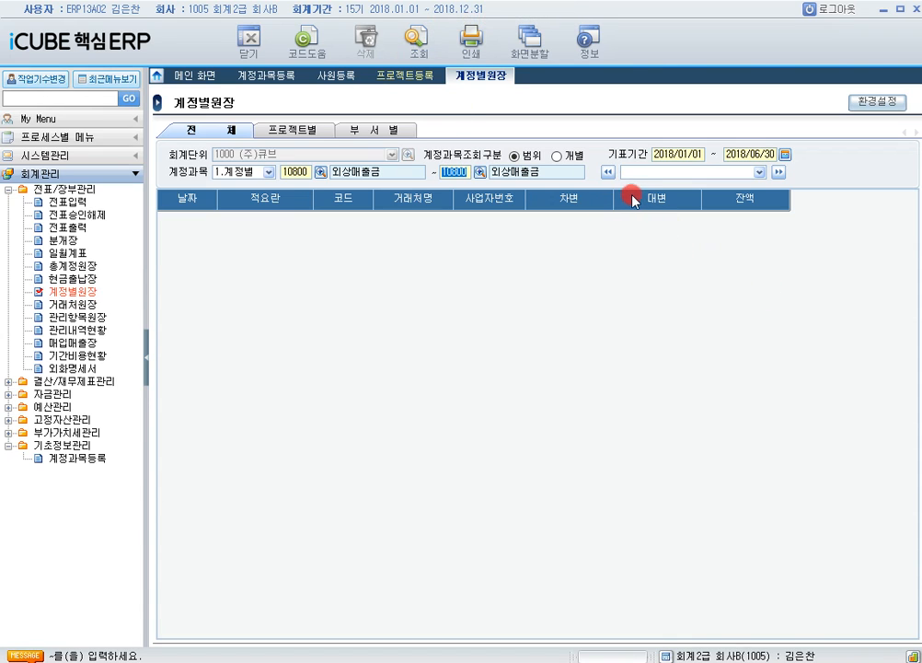
click(421, 44)
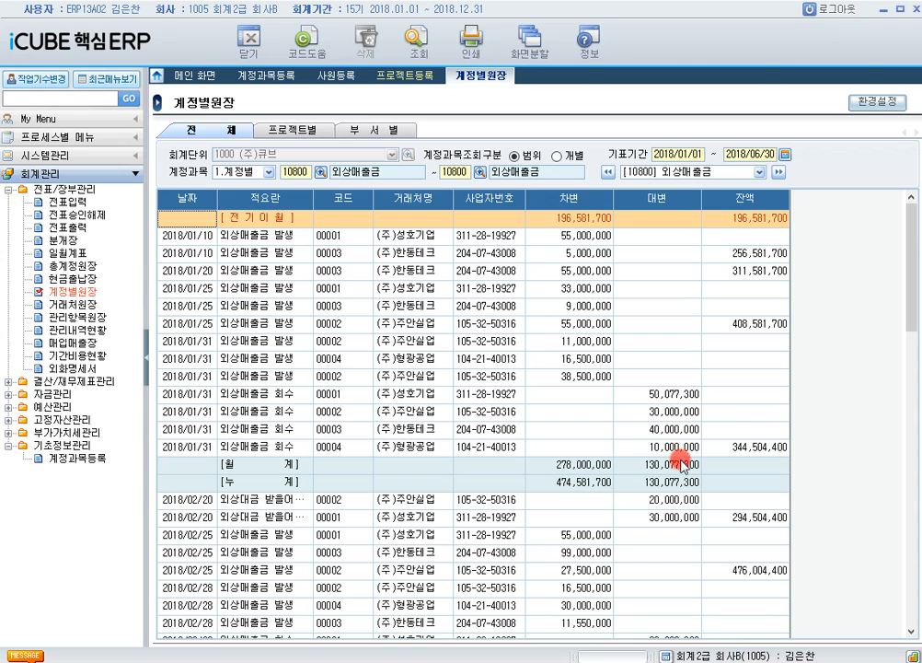
- Examine the 대변 amounts in the [월계] rows from January to May to compare monthly 외상매출금 collections
click(297, 470)
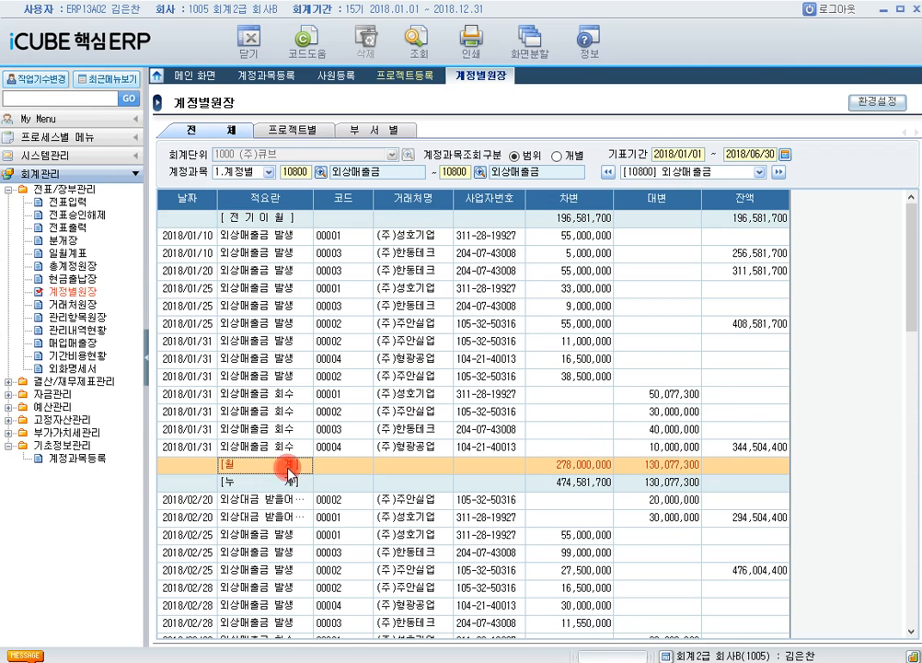
click(691, 467)
scroll(690, 468, down, 3)
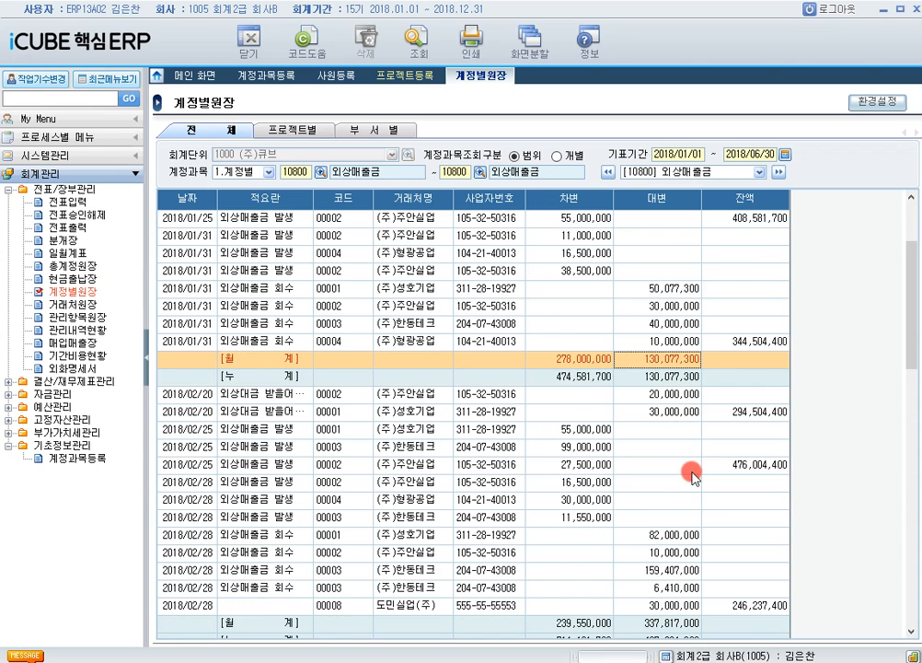
click(651, 573)
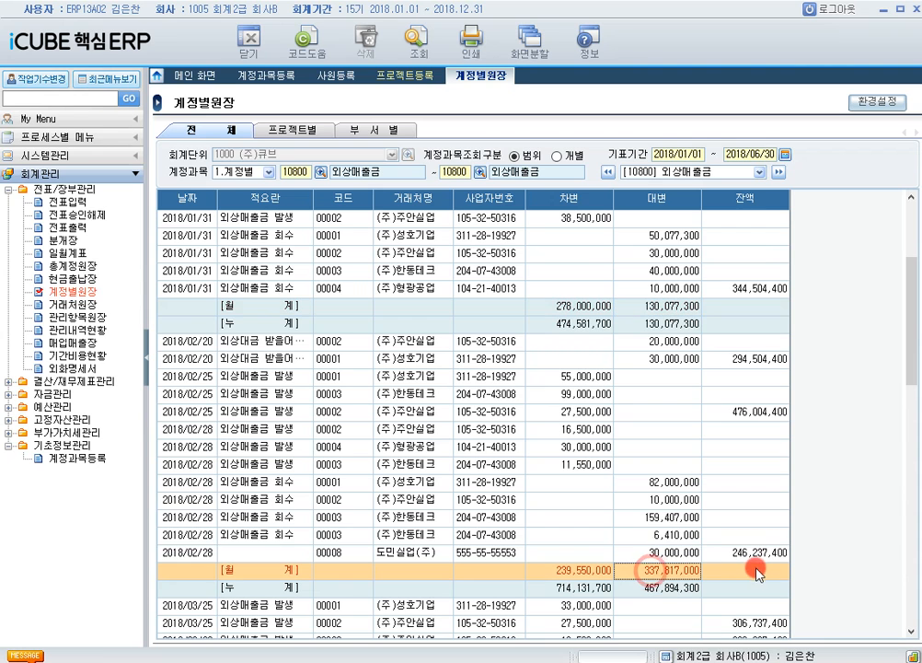
scroll(727, 561, down, 3)
click(654, 605)
scroll(746, 599, down, 3)
scroll(760, 601, down, 2)
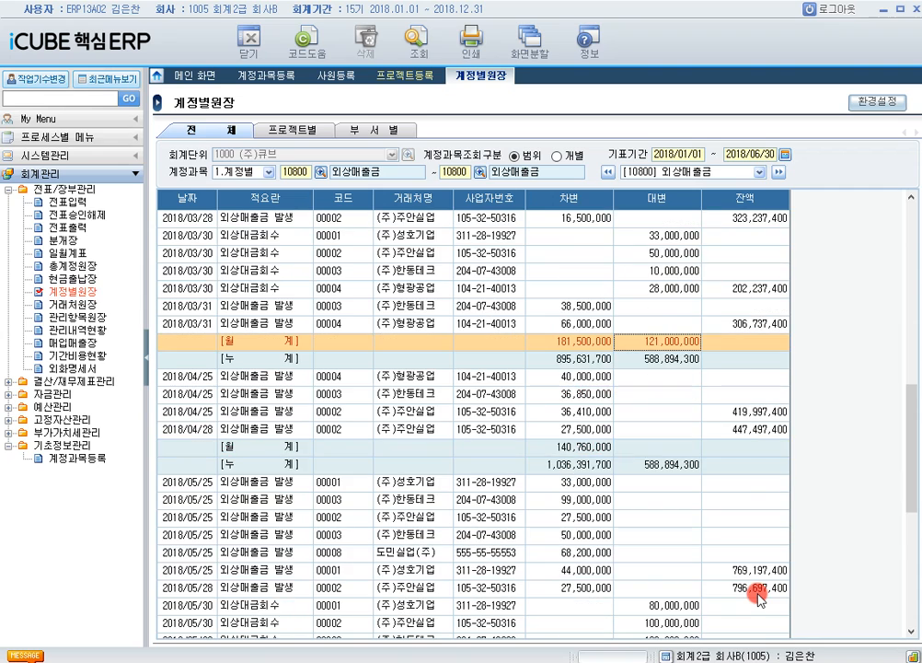
scroll(760, 601, down, 2)
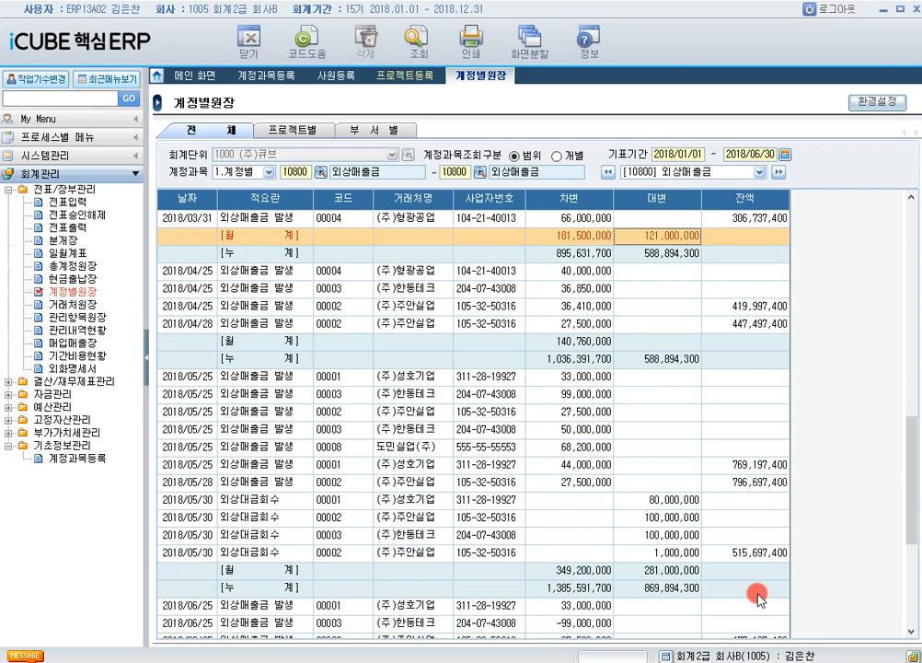
click(696, 570)
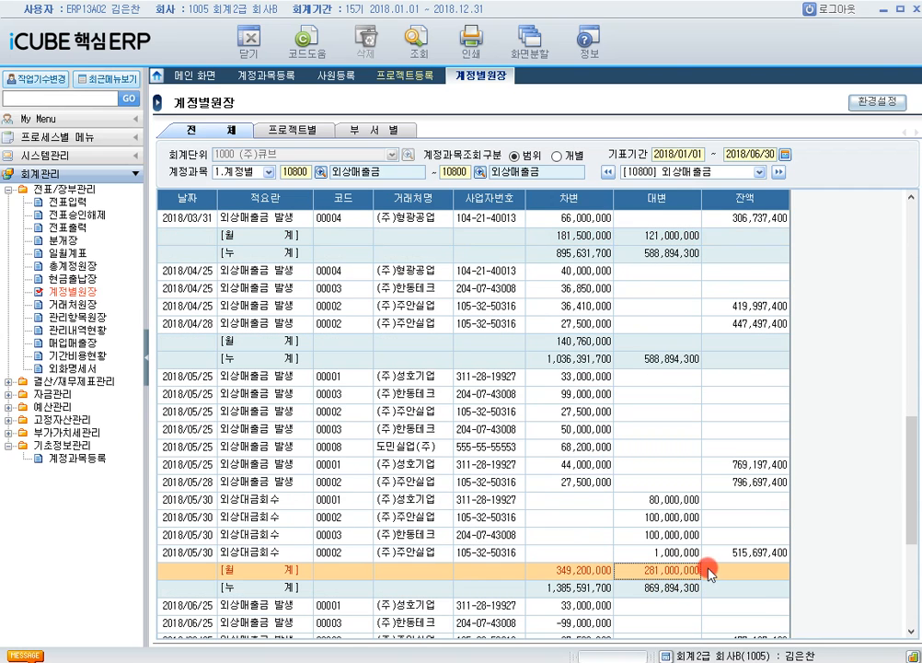
scroll(706, 571, up, 5)
click(654, 307)
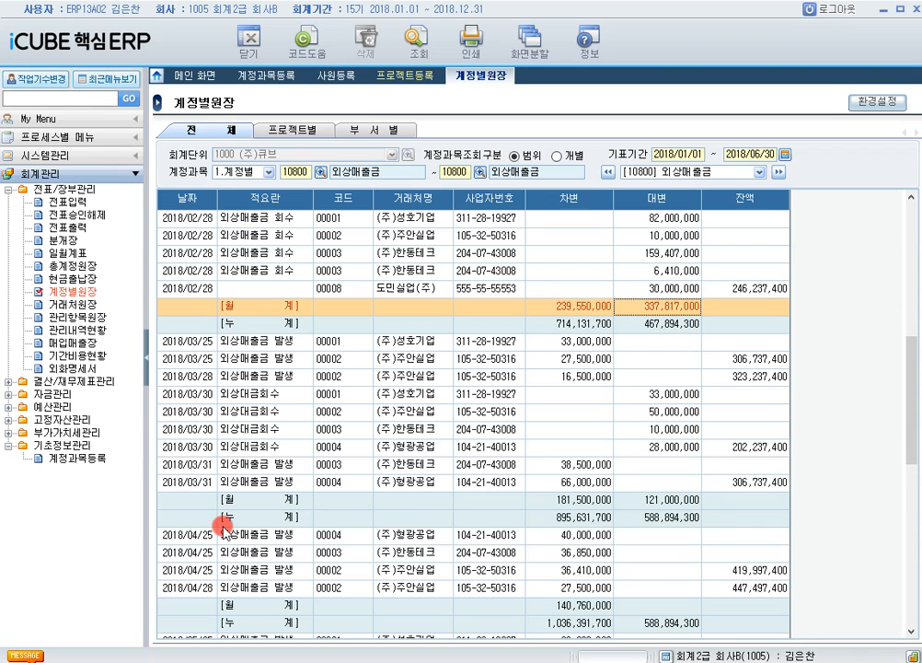
- Open the 현금출납장 screen and query it for the 기표기간 2018/07/01 to 2018/07/31
click(83, 279)
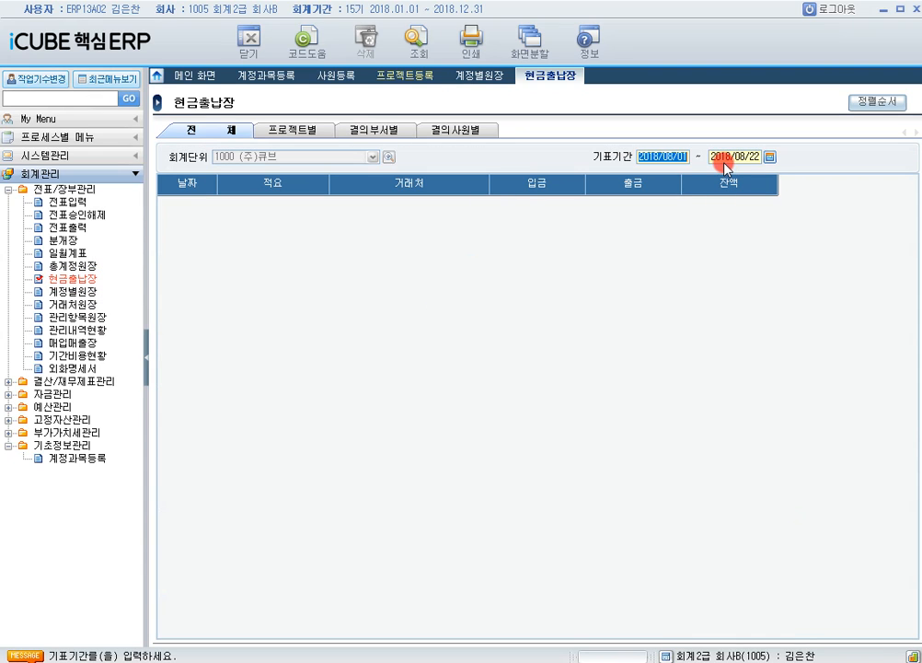
click(776, 160)
text(201807)
text(01201807)
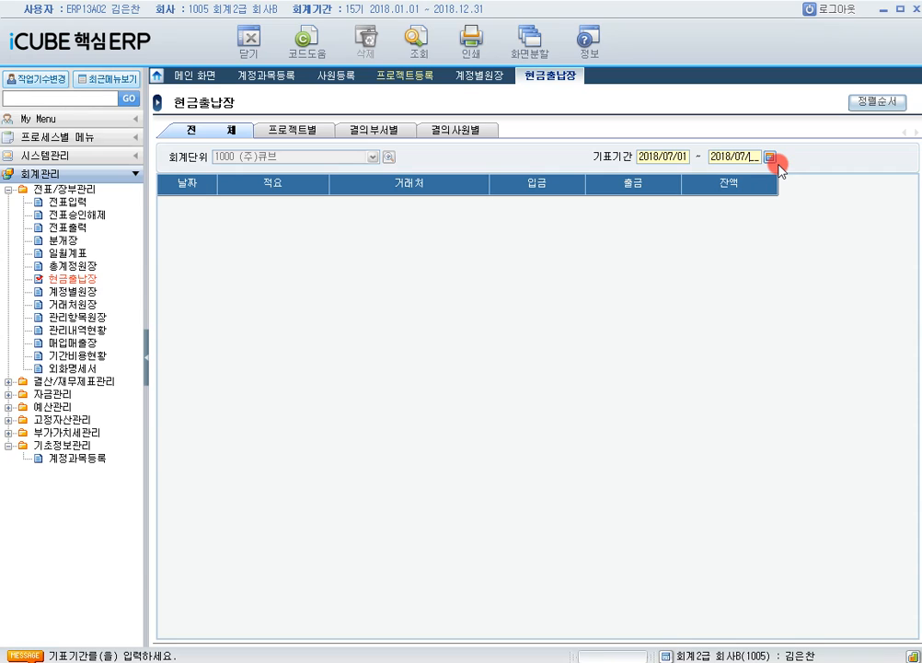
text(31)
key(Return)
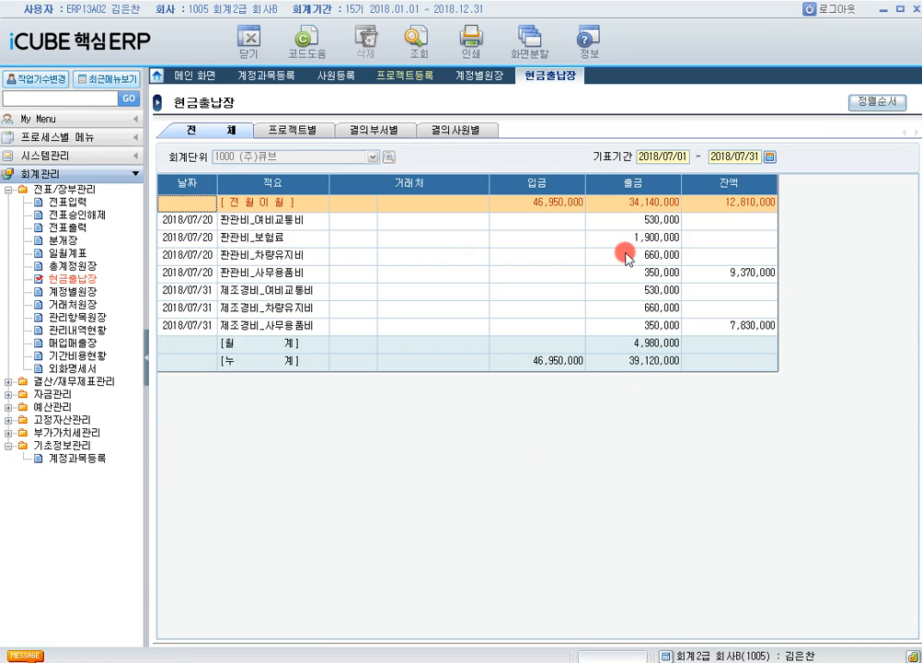
- Examine the 입금 and 출금 amounts in the [전월이월], [누계] and [월계] rows of the July cash book
click(612, 204)
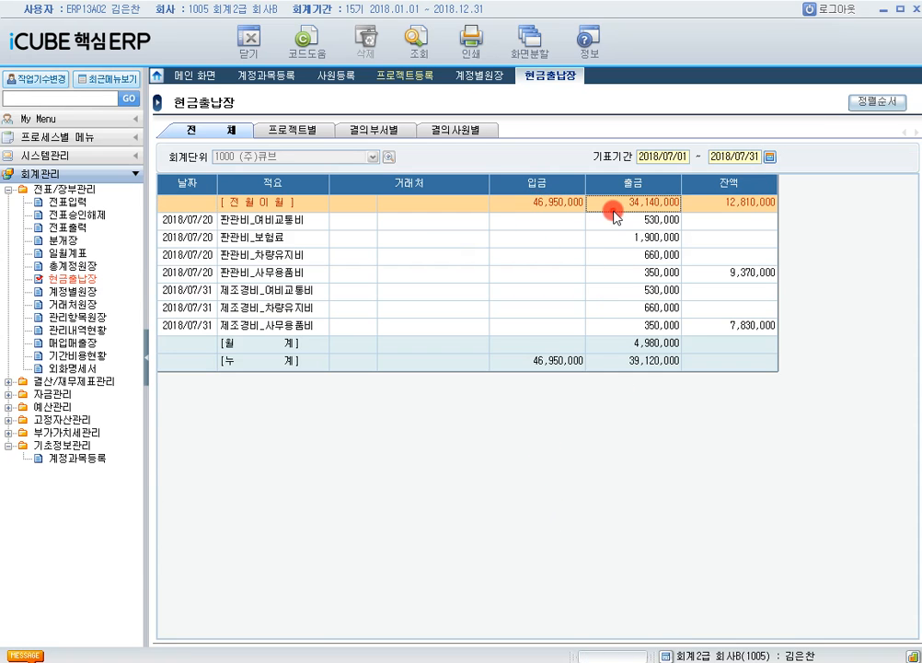
click(572, 362)
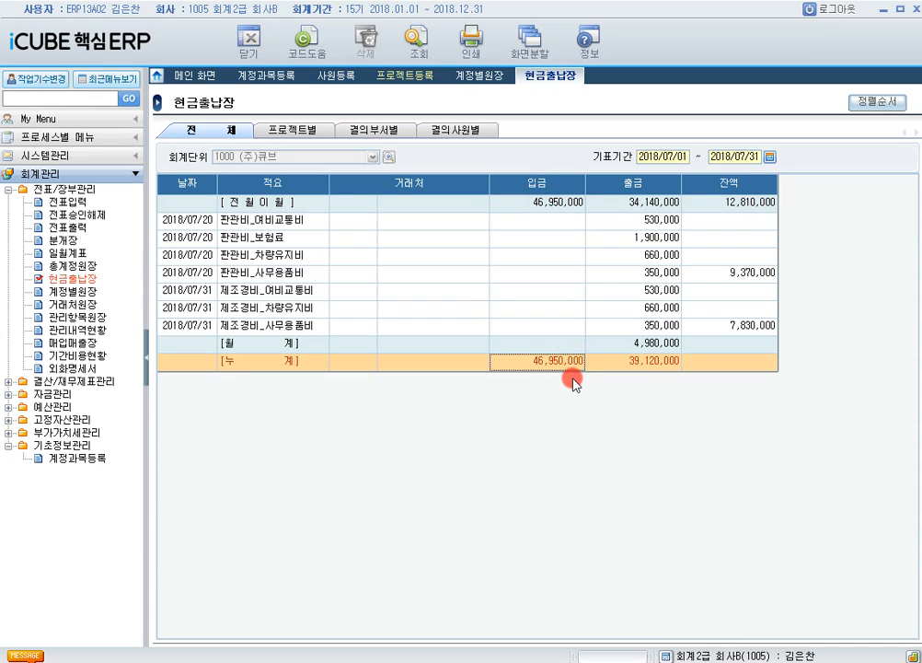
click(578, 343)
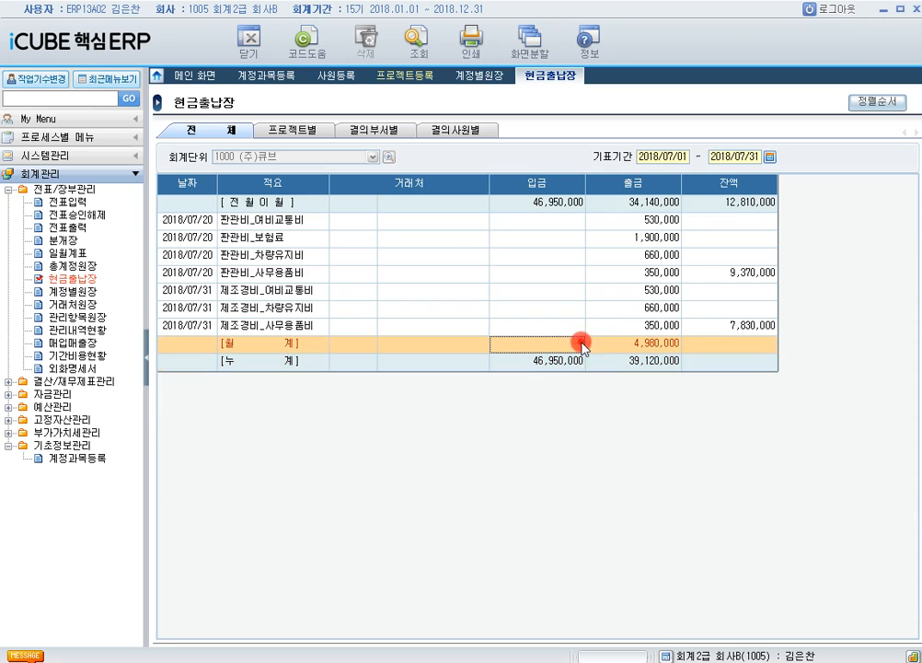
- Check the 입금 and 출금 cells of the [월계] row in the July cash book
click(522, 343)
click(650, 345)
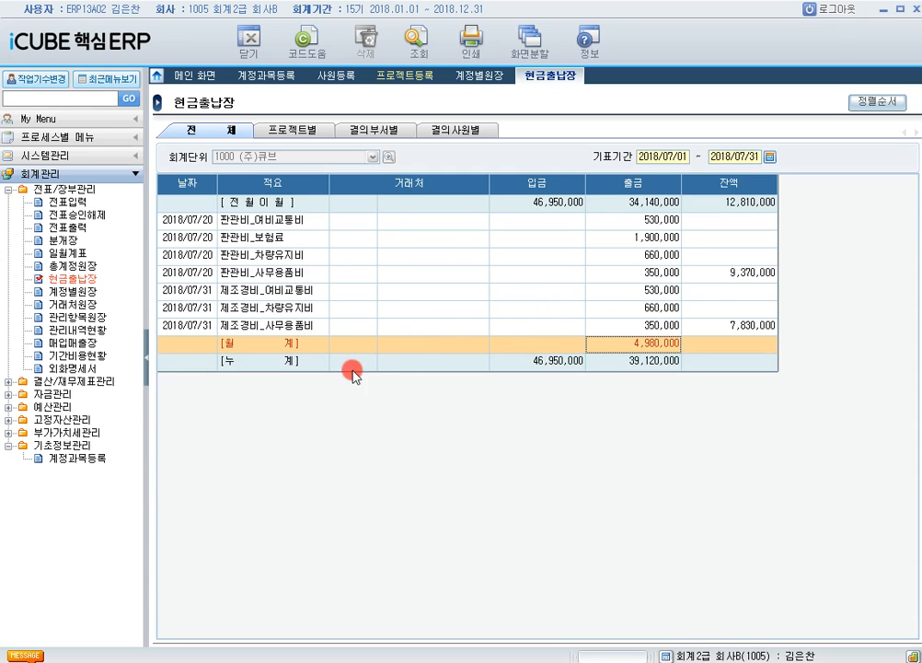
- Open the 거래처원장 screen and choose 25100 외상매입금 as the 계정과목 through the account code search
click(81, 306)
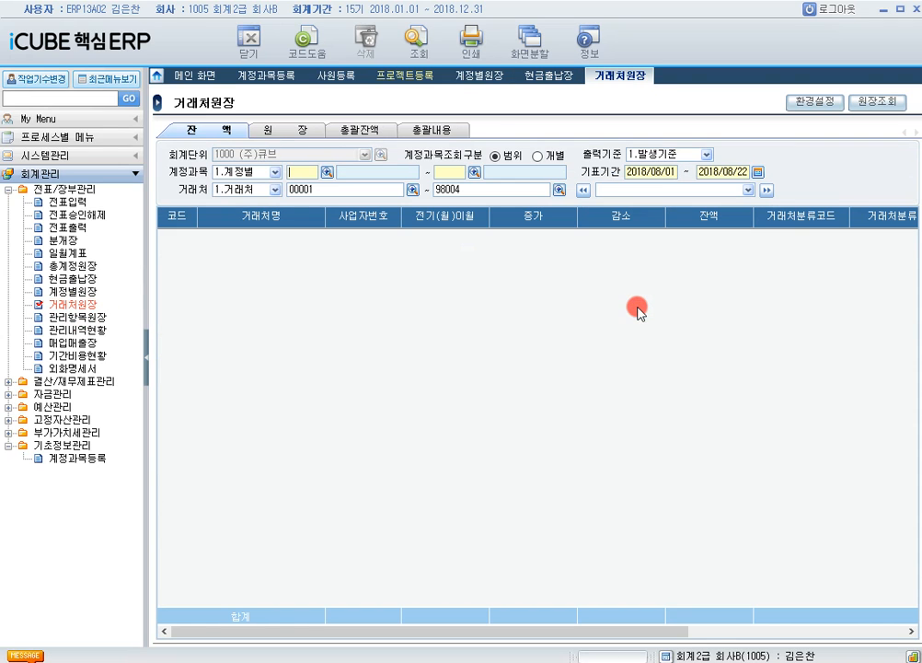
click(328, 173)
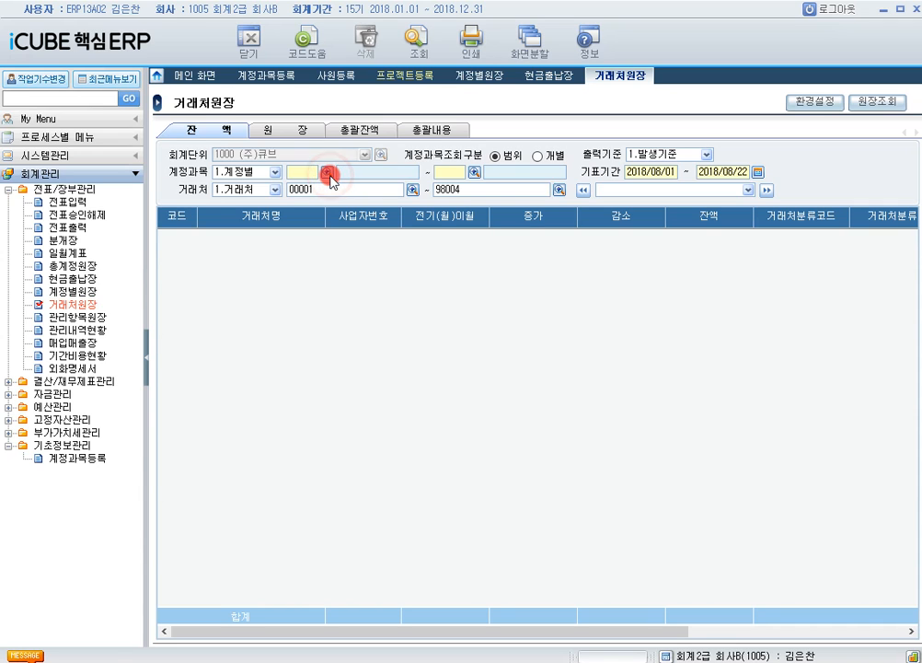
click(433, 200)
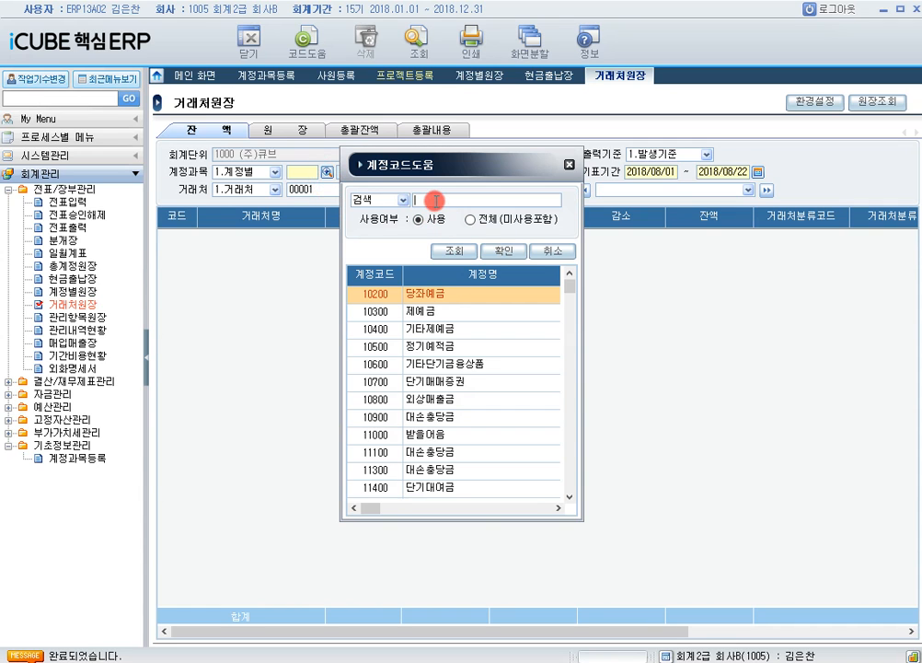
text(외사ㅇ매입)
key(Return)
click(435, 276)
double_click(423, 292)
- Set the 기표기간 to 2018/01/01 ~ 2018/01/01 and query the 거래처원장 balances
click(662, 172)
text(2018/01/)
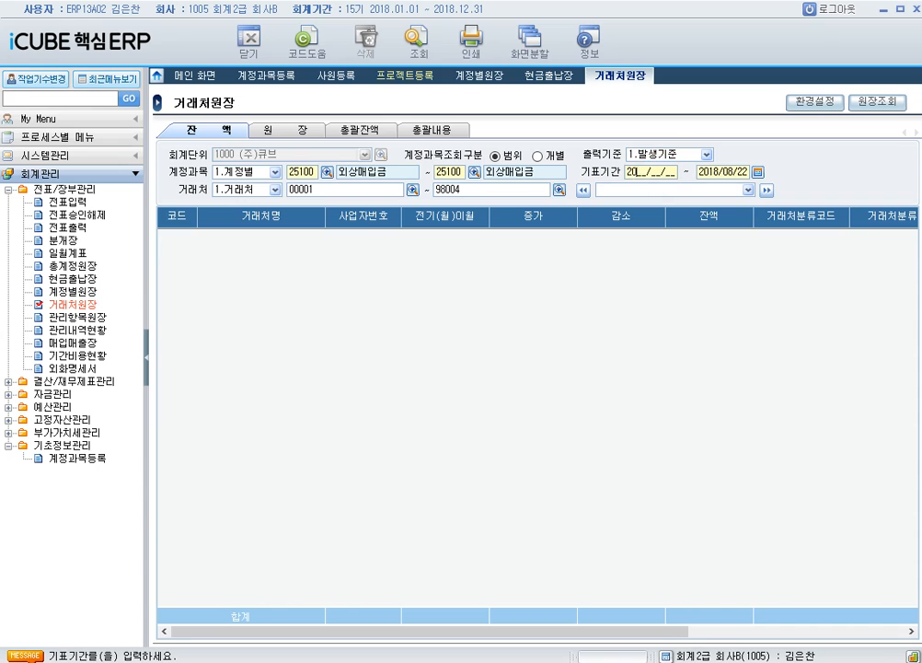
text(01)
key(Return)
text(20180101)
key(Return)
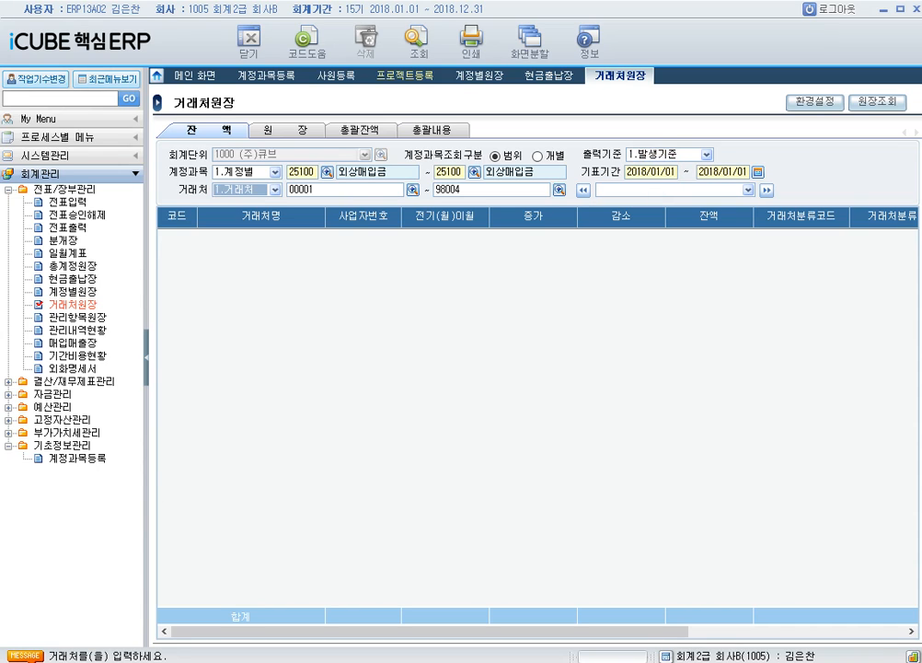
click(416, 44)
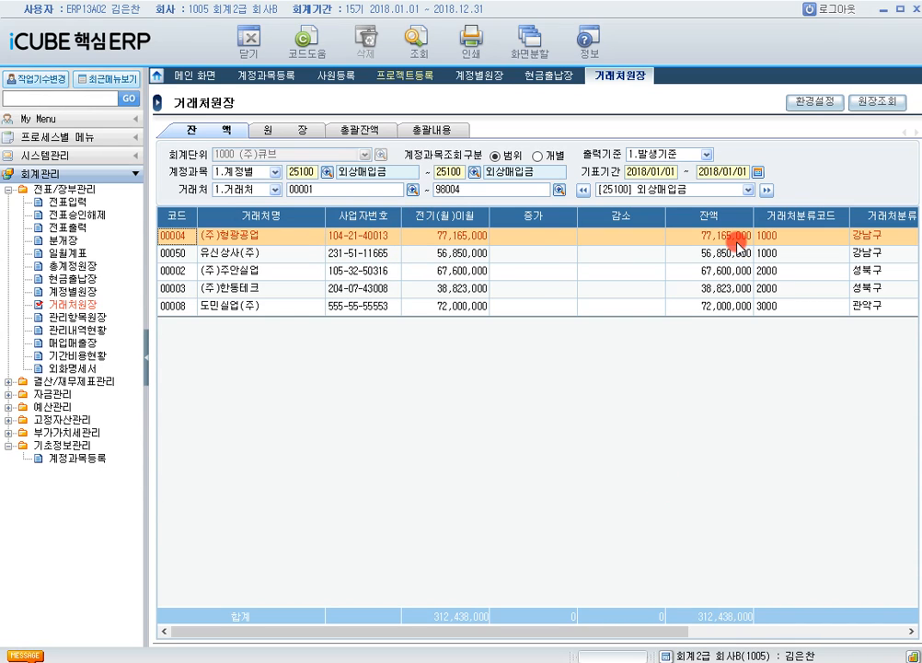
- Compare the 전기(월)이월 amounts of 외상매입금 for (주)형광공업, 유신상사(주), (주)주안실업 and (주)한동테크
click(465, 236)
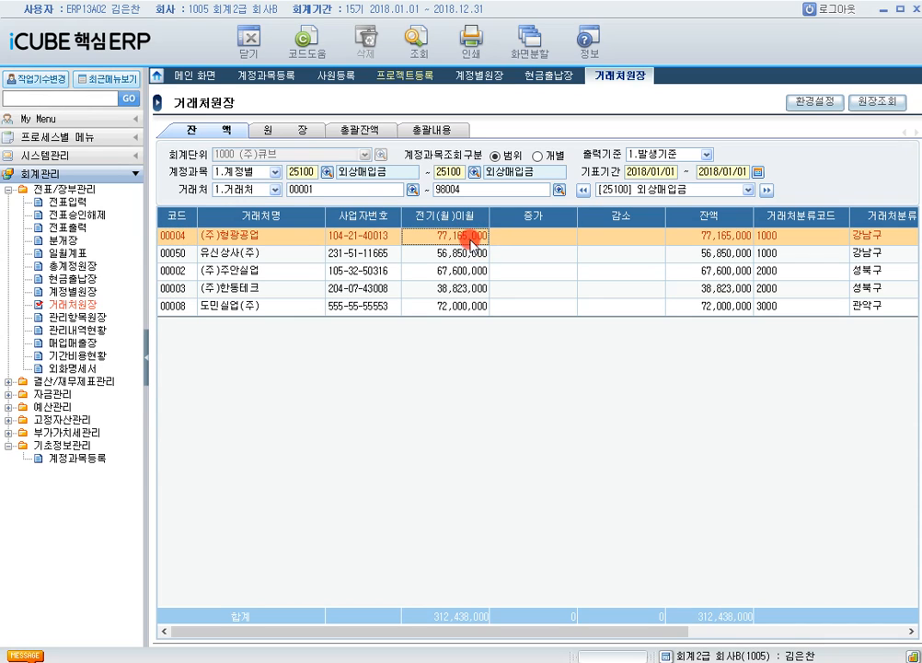
click(467, 254)
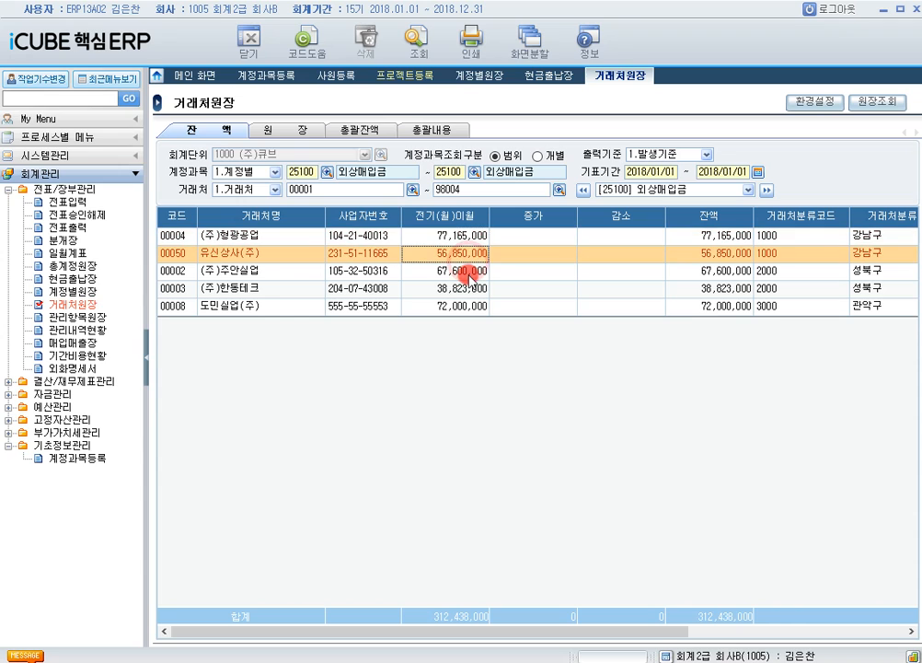
click(469, 272)
click(472, 289)
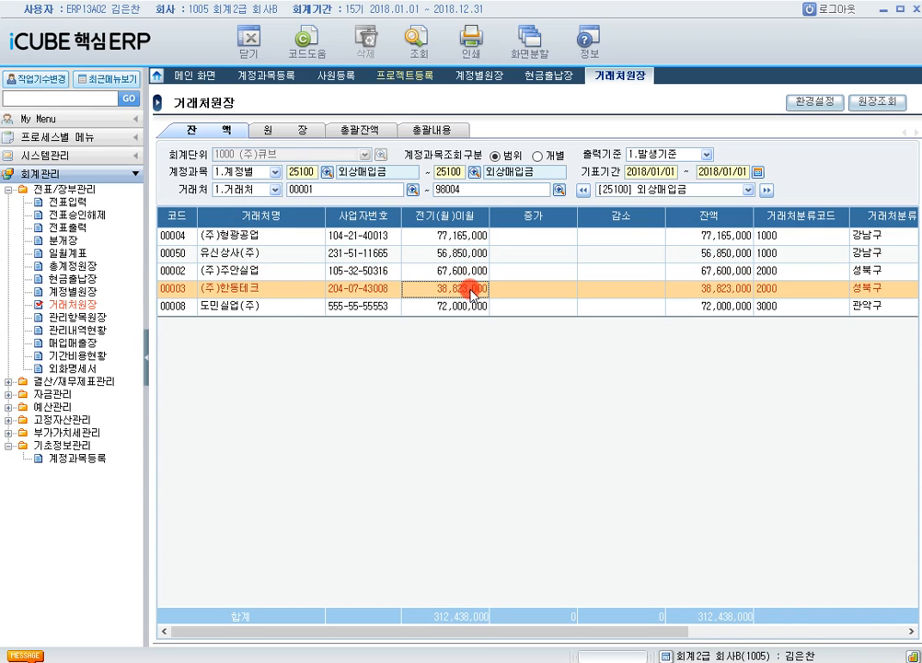
click(463, 234)
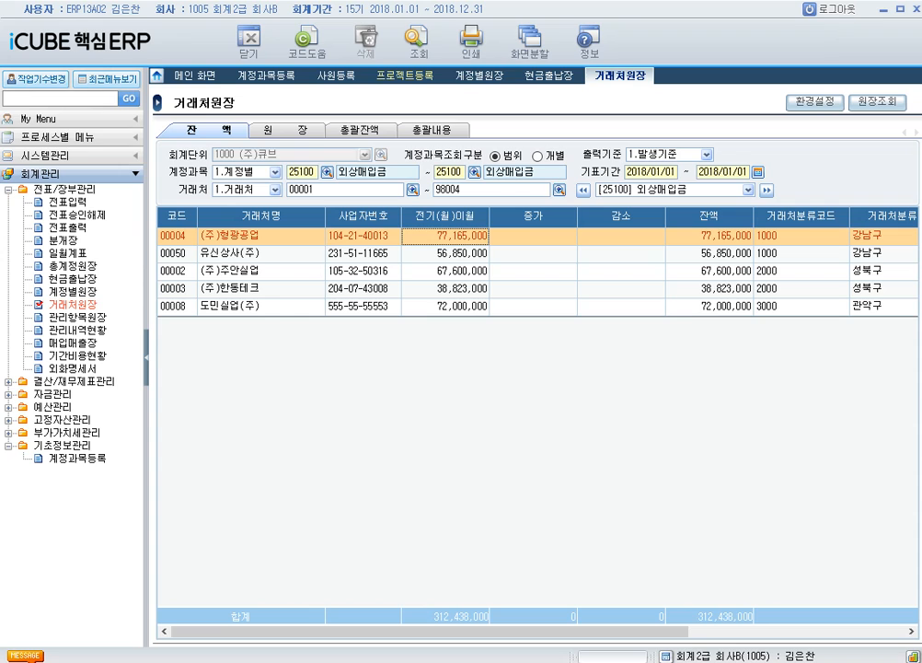
- Open the 합계잔액시산표 screen under 결산/재무제표관리 and query it for the 기간 2018/12/31
click(9, 380)
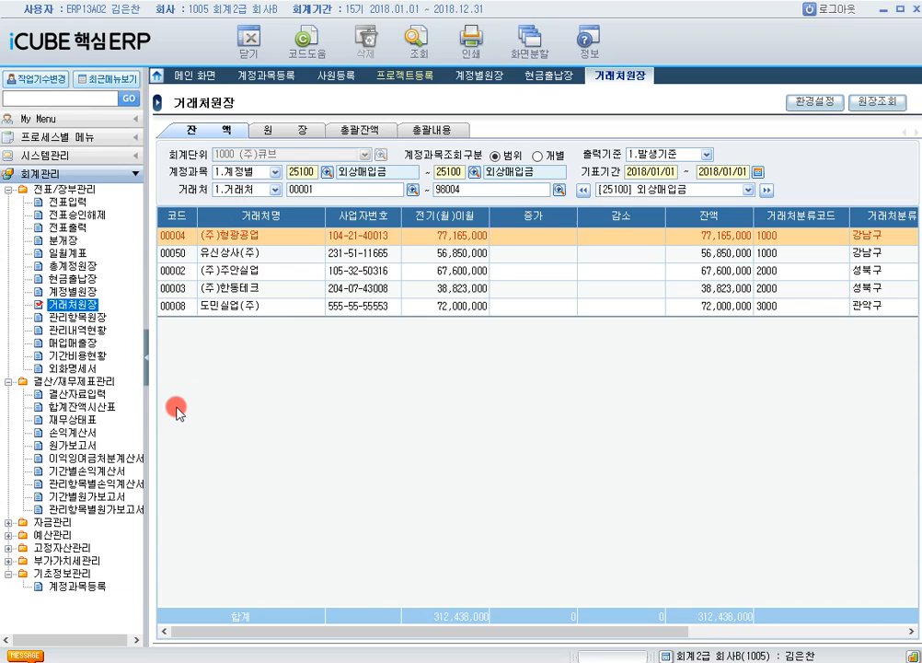
click(97, 408)
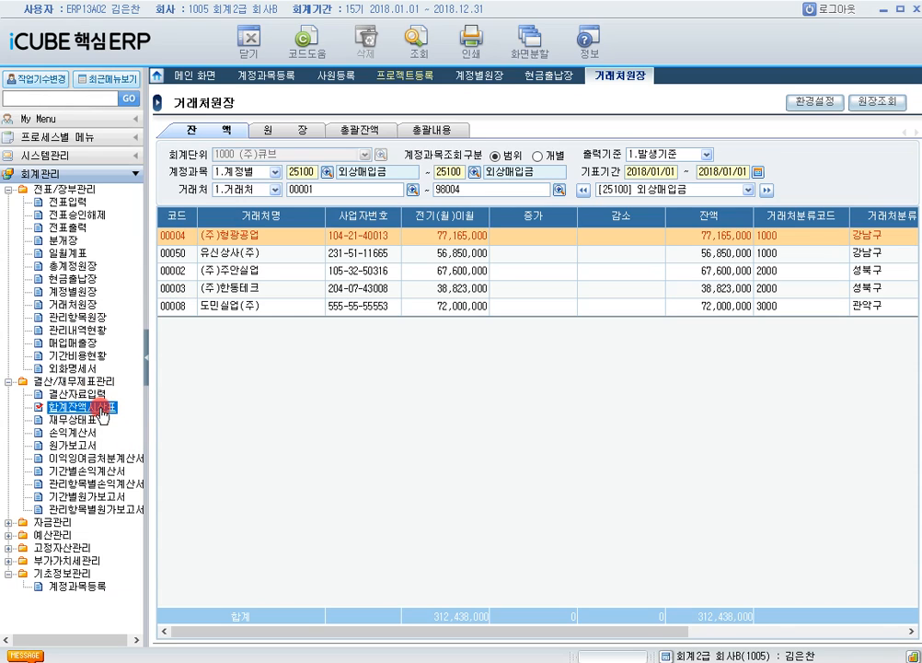
double_click(101, 409)
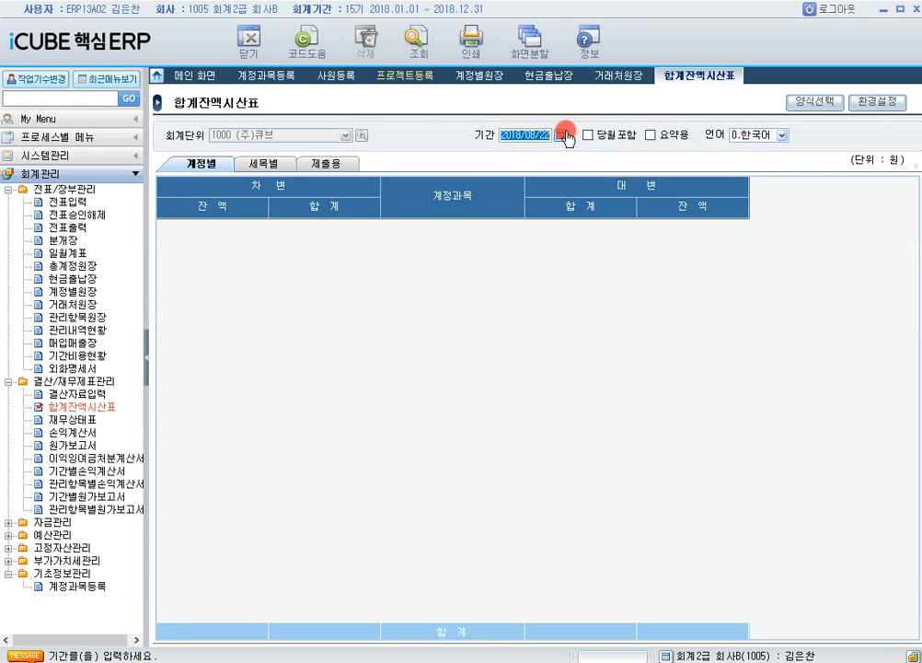
text(2018/12/31)
key(Return)
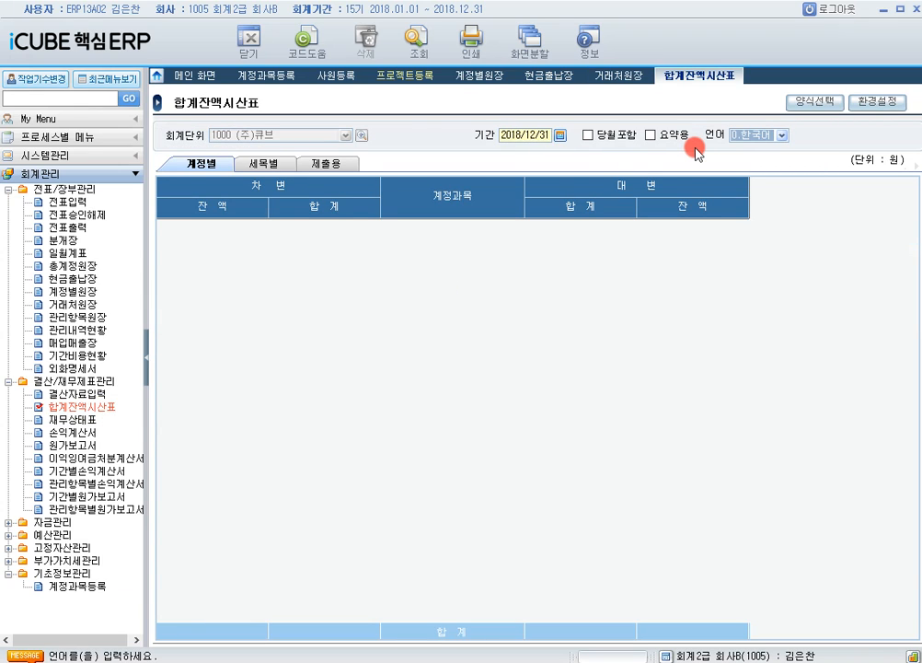
click(420, 43)
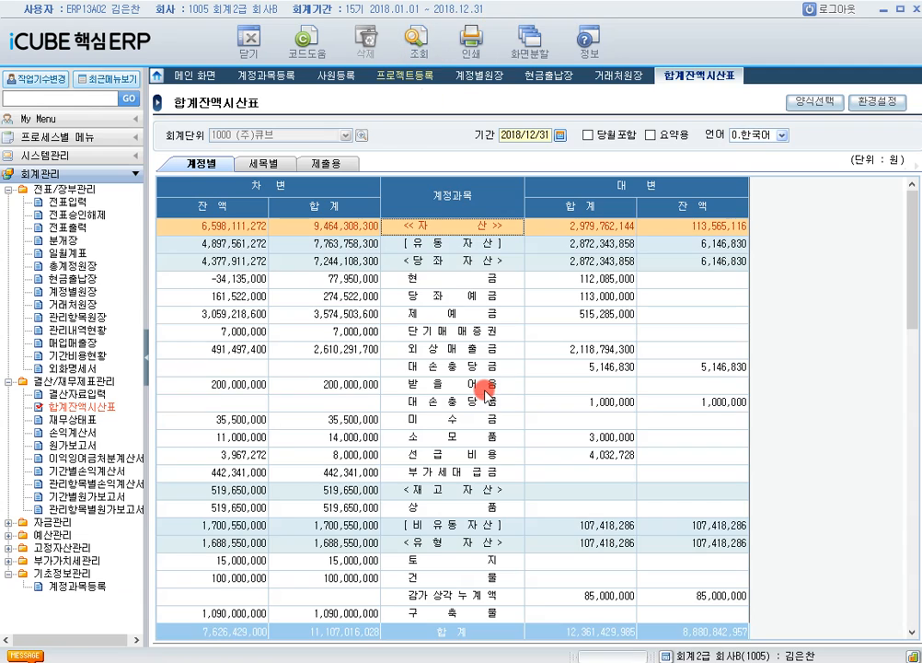
- Check the 차변 잔액 of 선급비용 in the trial balance
click(480, 453)
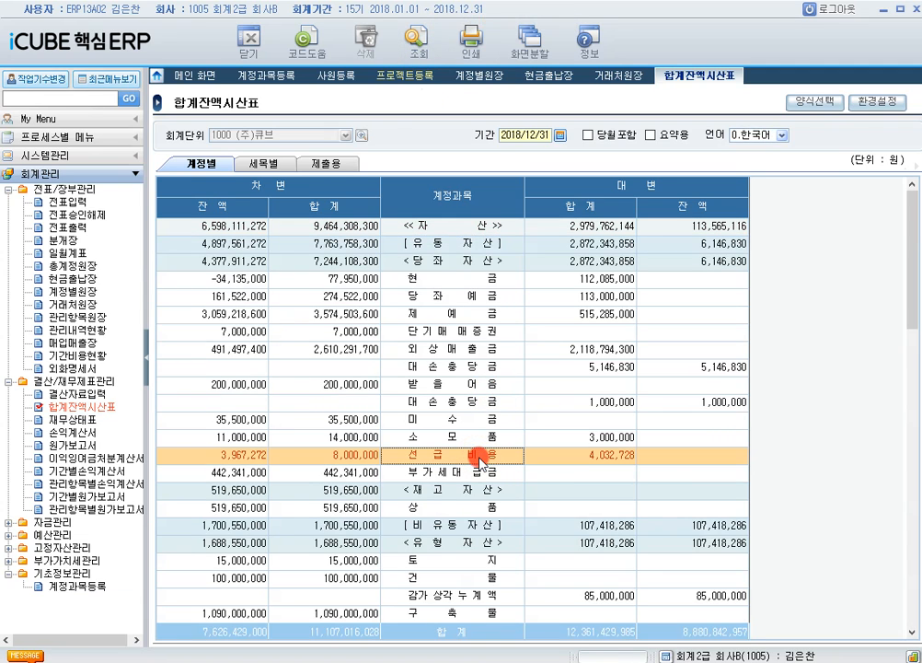
click(249, 456)
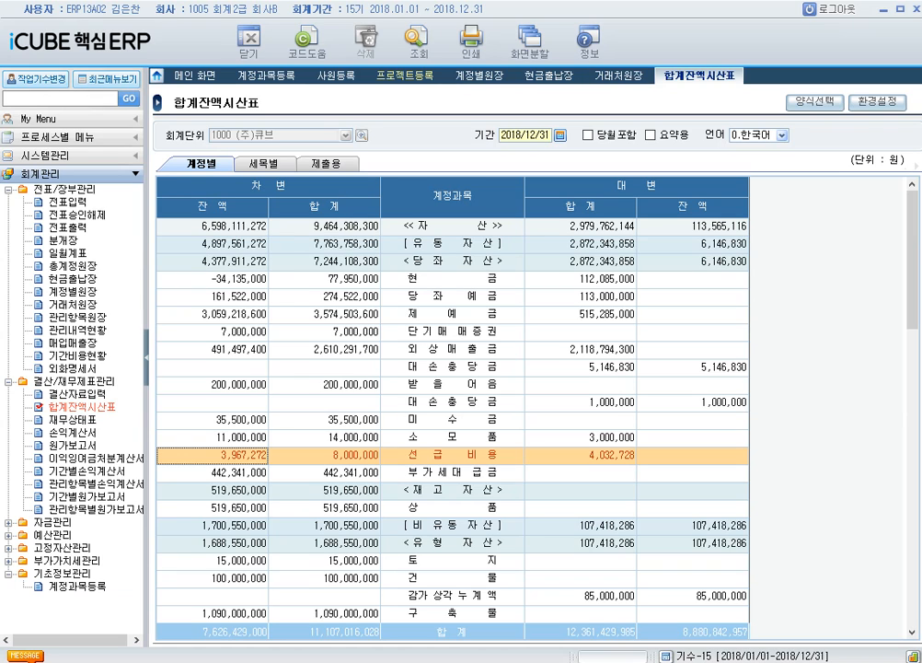
- Open the 재무상태표 screen and query it for the 기간 2018/12/31 with 0. 원 as the 단위
click(81, 419)
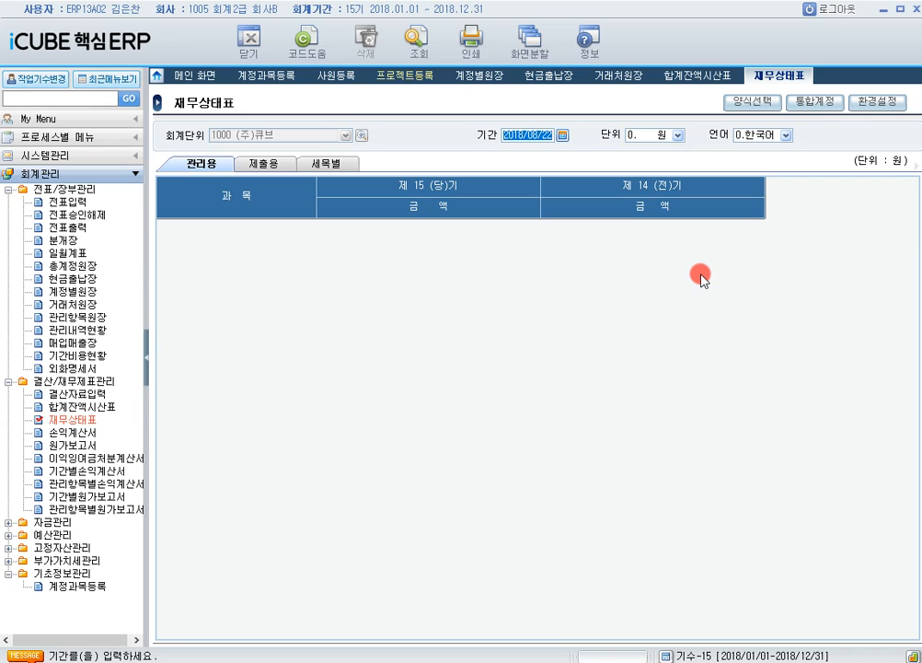
text(20181231)
key(Return)
click(416, 39)
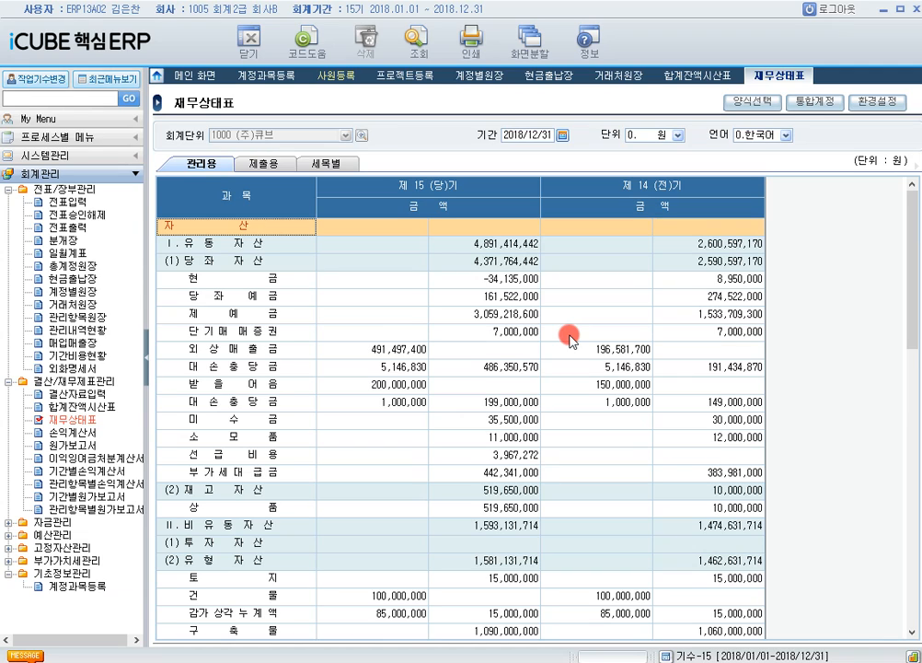
click(670, 137)
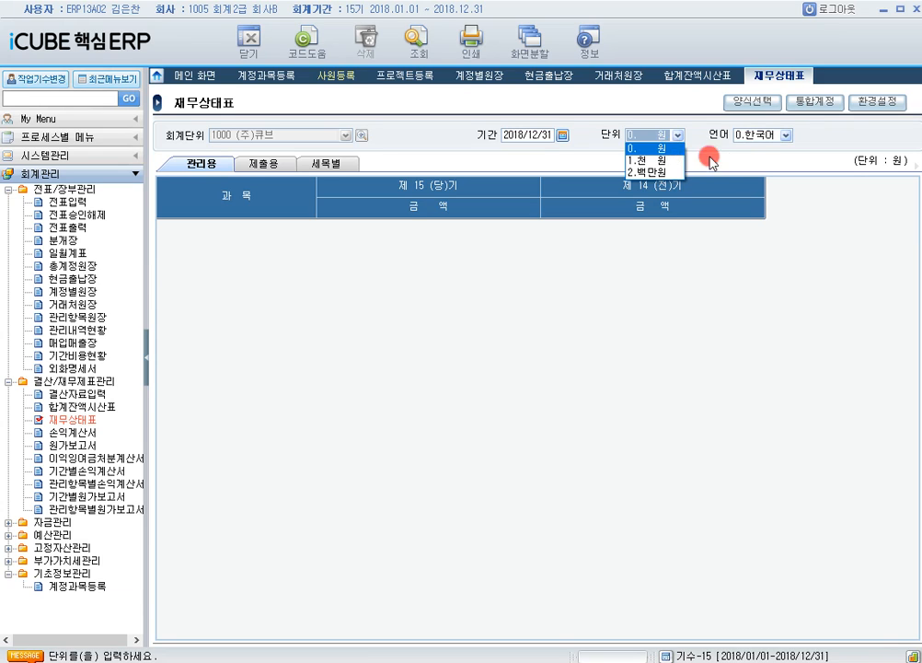
click(651, 149)
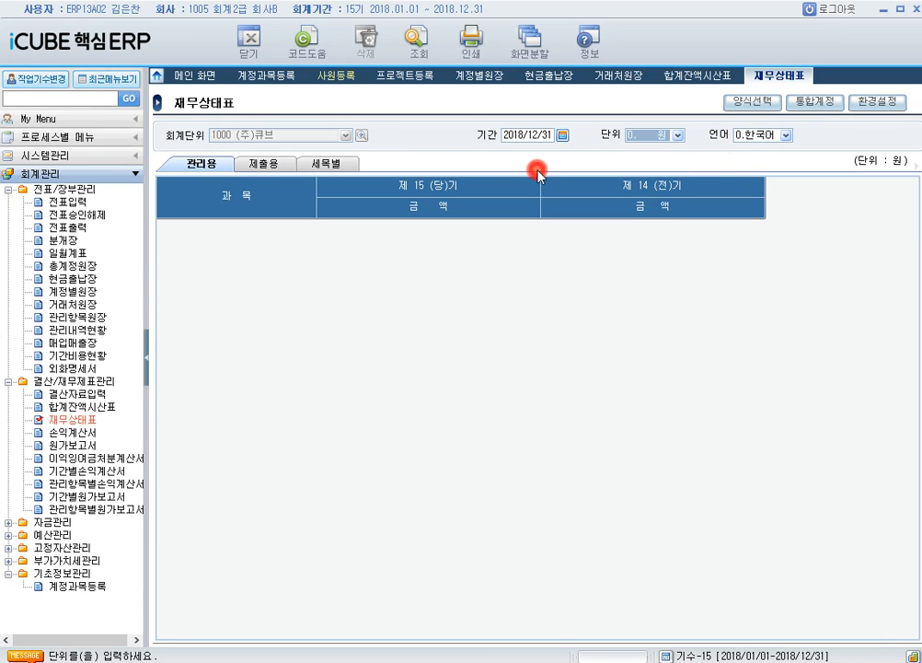
click(418, 41)
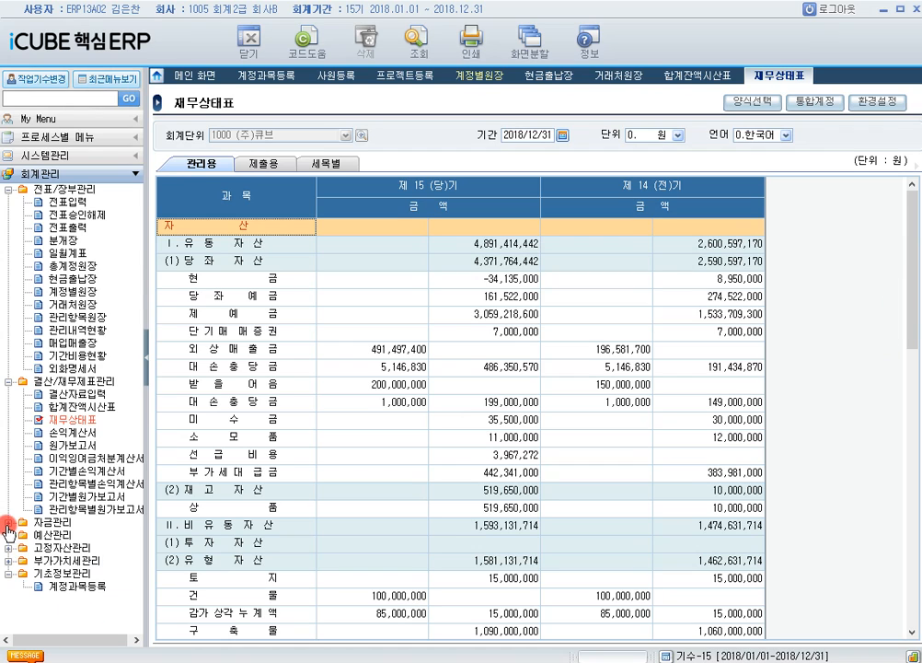
- Open the 감가상각비현황 screen under 고정자산관리 and view the depreciation for the 기간 2018/01 to 2018/06
click(71, 550)
double_click(74, 553)
scroll(76, 552, down, 1)
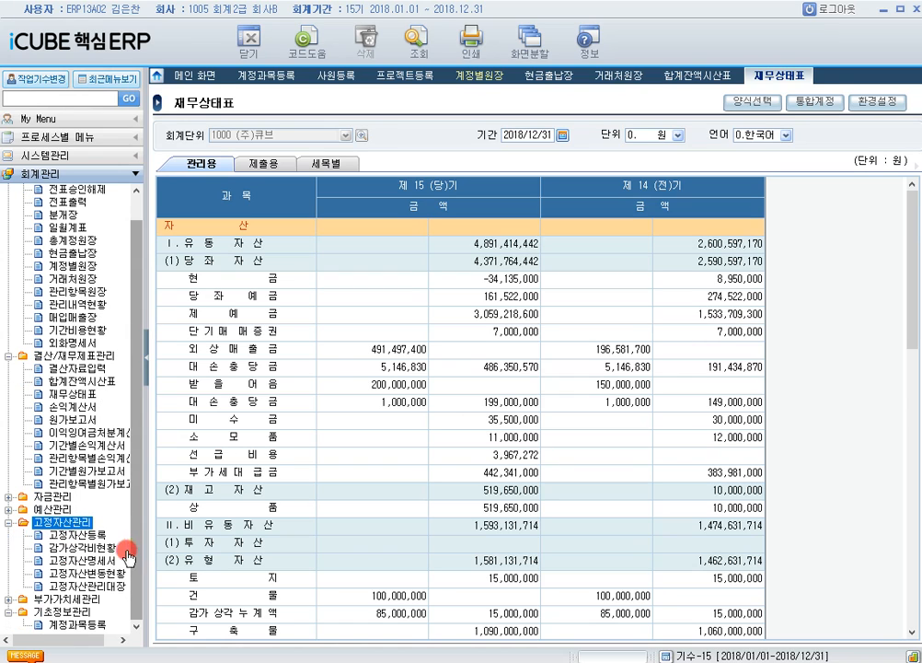
click(109, 555)
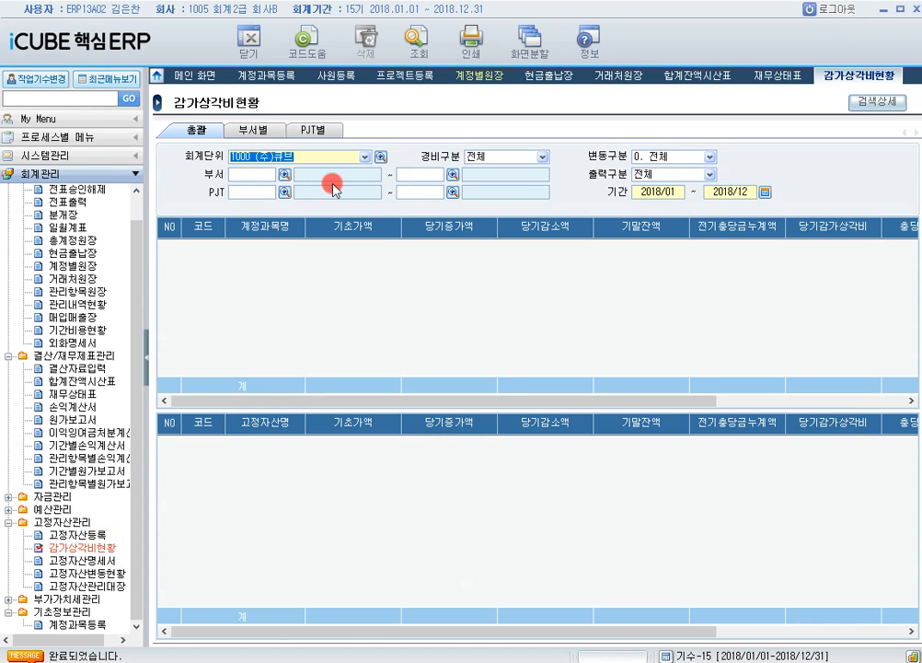
click(732, 192)
text(201806)
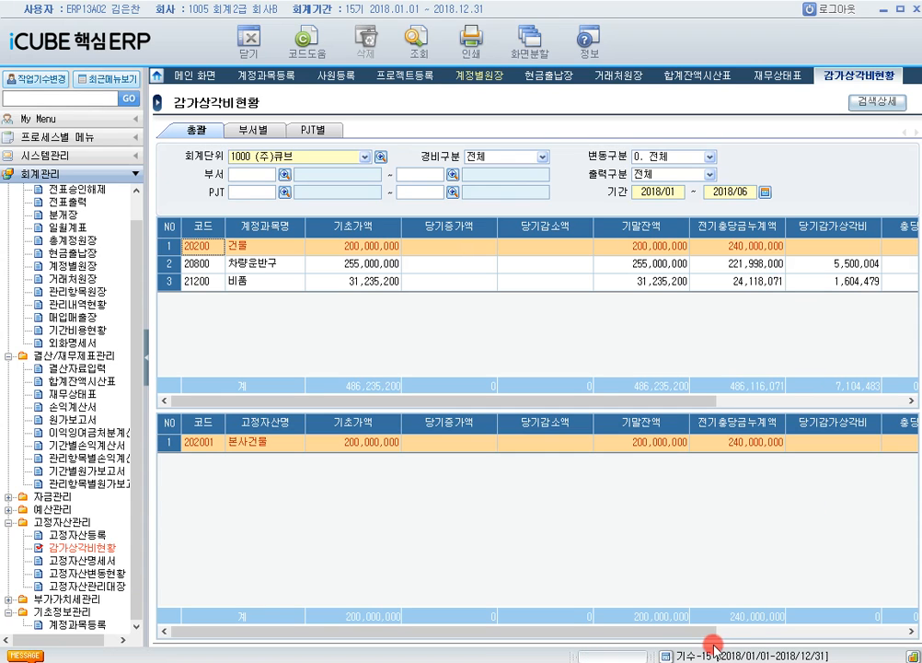
drag(699, 632, 778, 632)
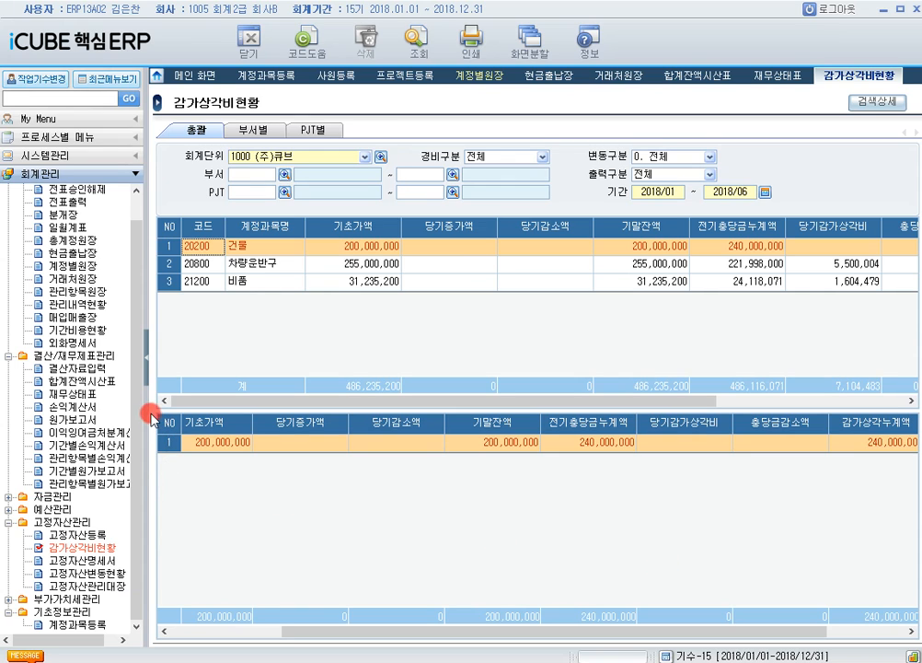
- Widen the menu tree and open the 예산실적현황 screen under 예산관리
drag(146, 412, 166, 412)
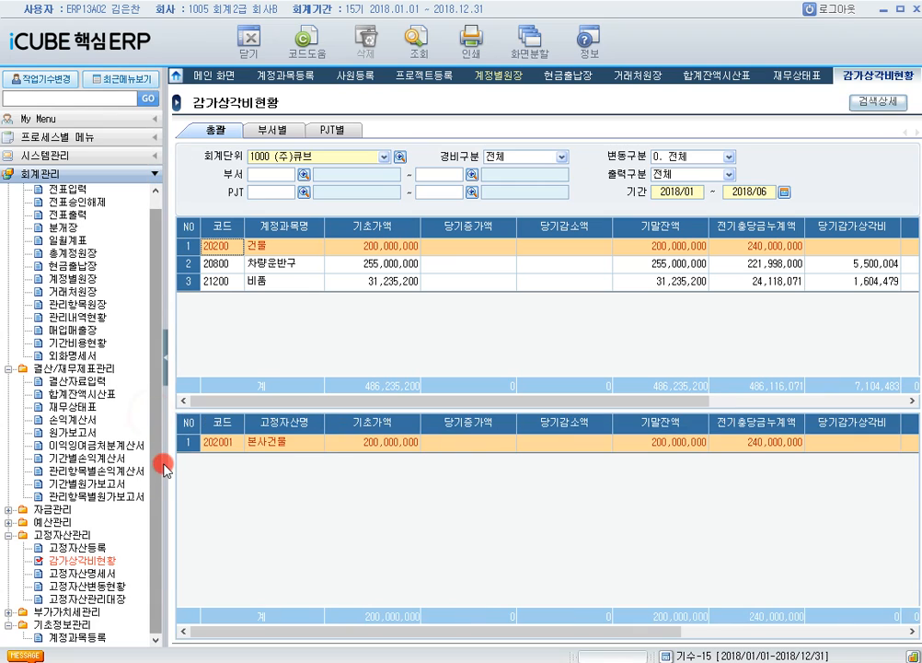
click(9, 522)
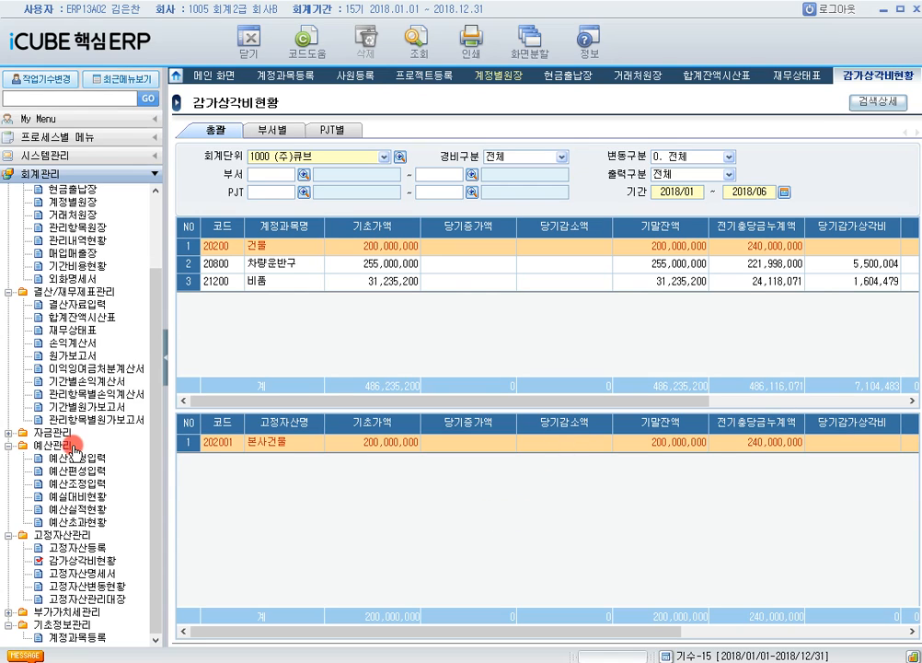
click(96, 511)
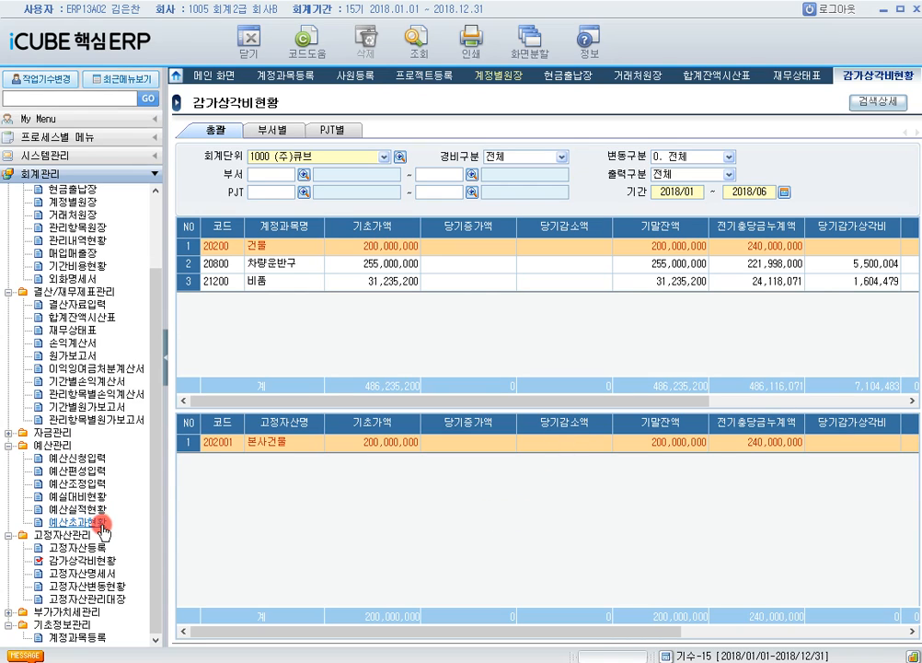
click(94, 509)
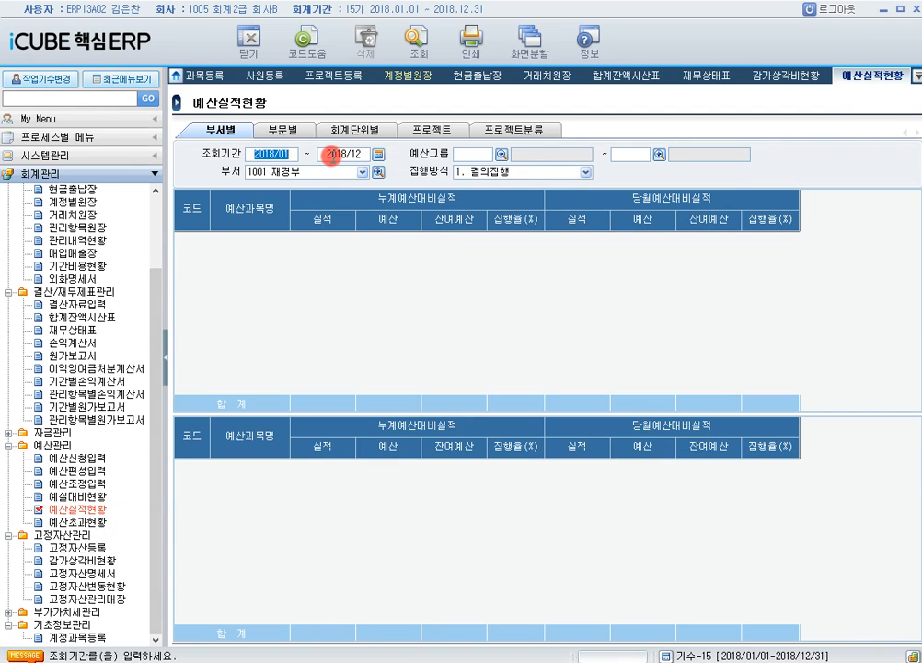
- Set the 조회기간 to 2018/07 ~ 2018/07 and query the budget results by department
text(201807)
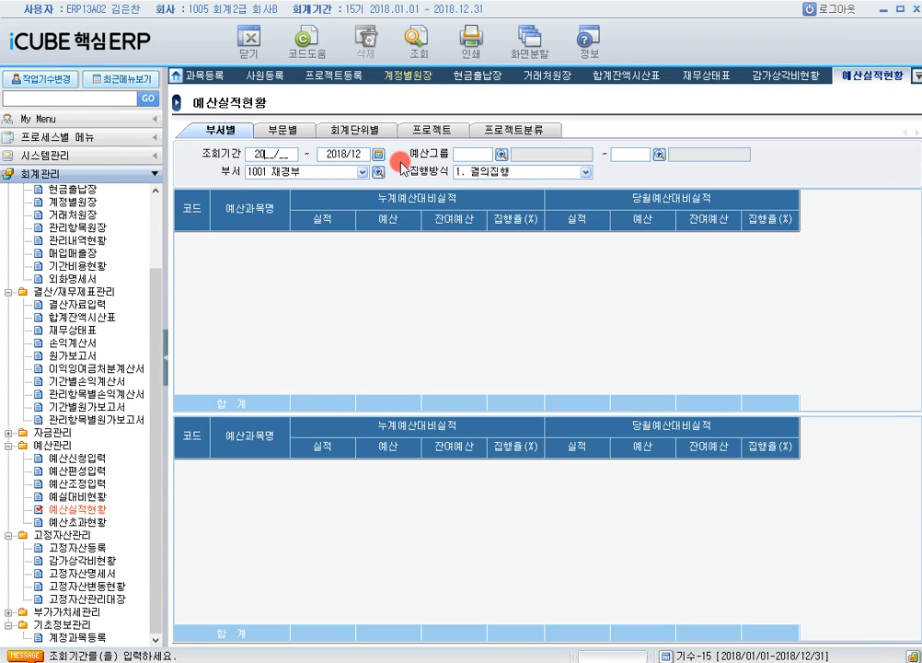
key(Return)
text(0)
text(01807)
key(Return)
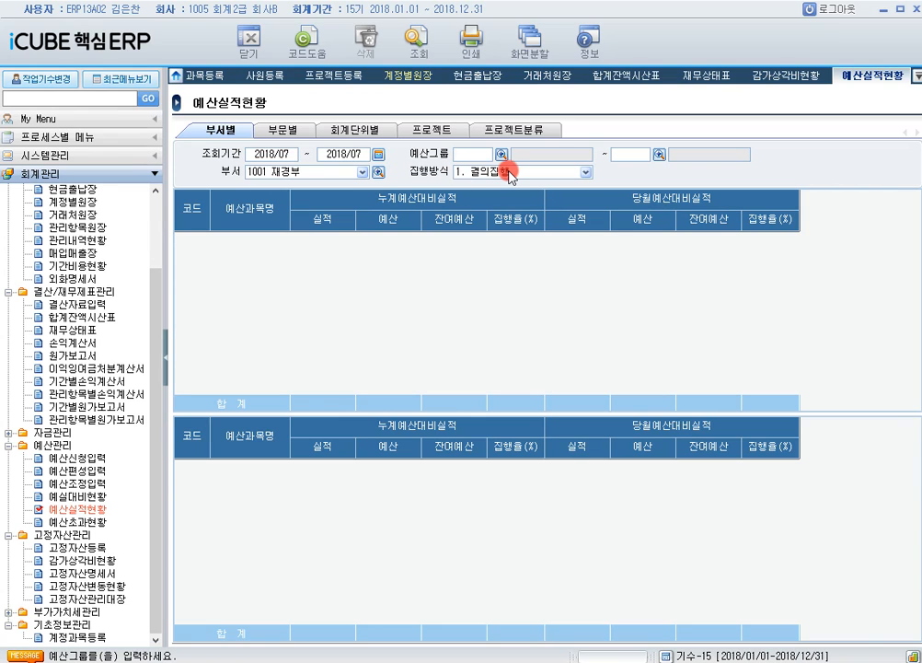
click(419, 37)
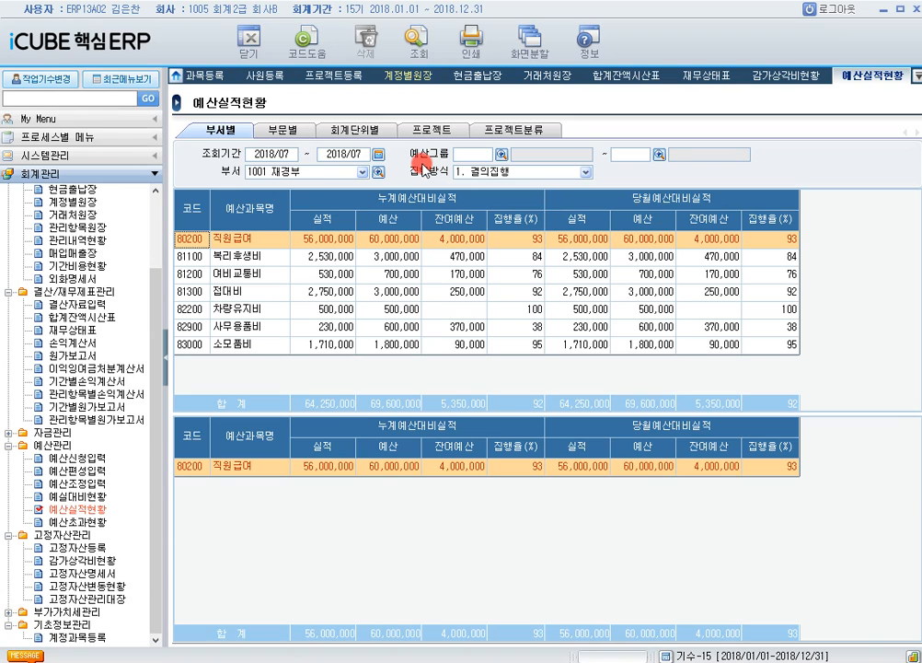
click(537, 415)
click(548, 385)
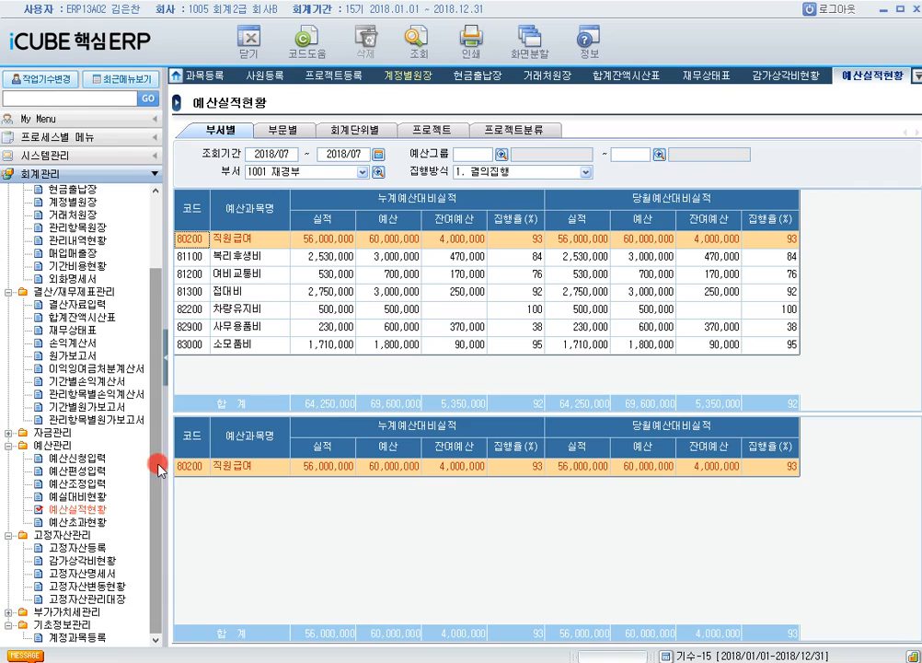
- Open the 지급어음명세서 screen under 자금관리 and query the notes with 발행일 from 2018/08/01 to 2018/12/31
click(39, 433)
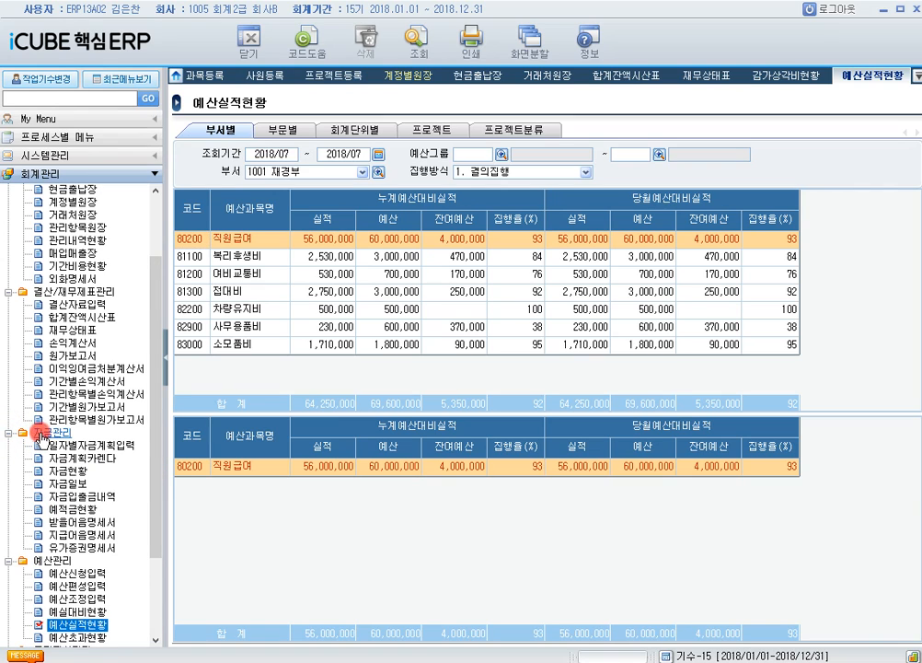
click(81, 534)
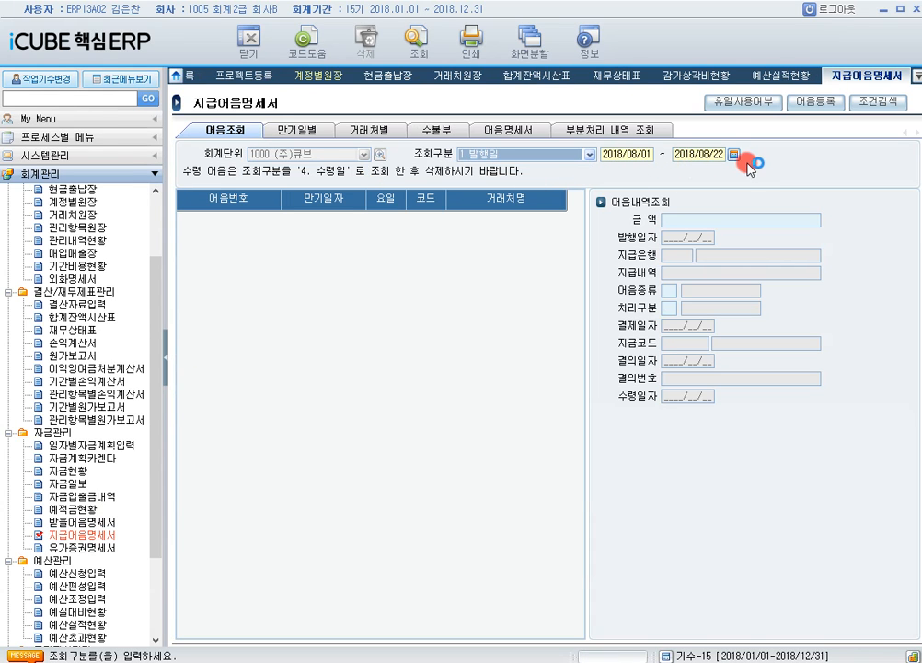
click(716, 153)
text(20181231)
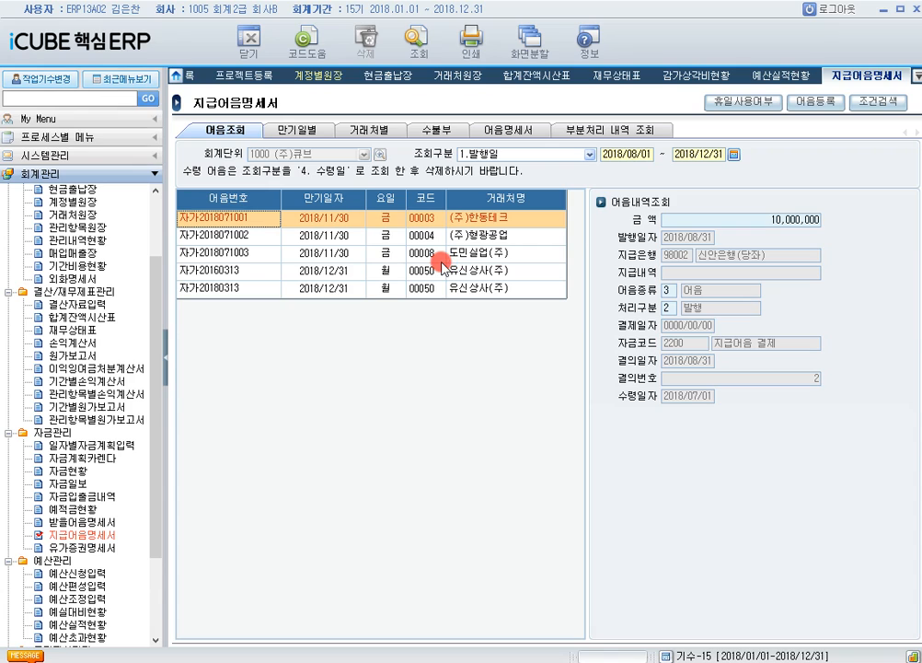
- Examine the 어음내역조회 details of each listed note, comparing 금액, 발행일자 and 만기일자
click(340, 236)
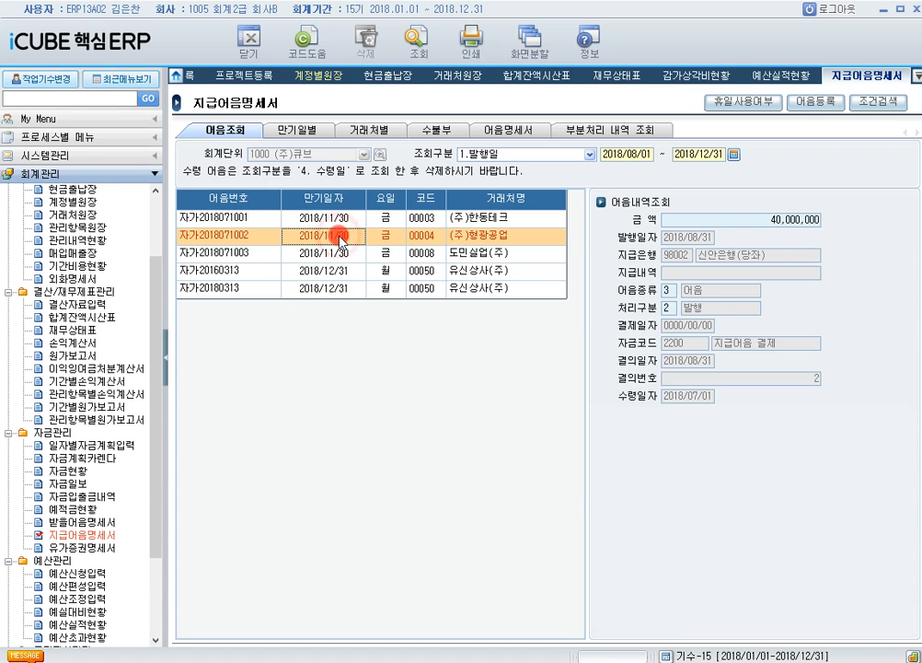
click(341, 253)
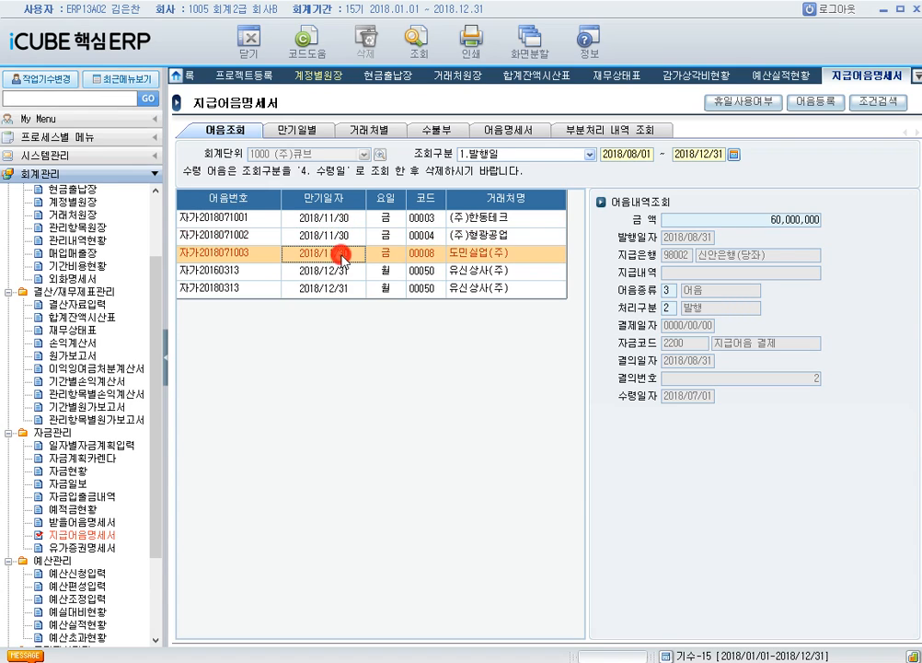
click(340, 271)
click(342, 288)
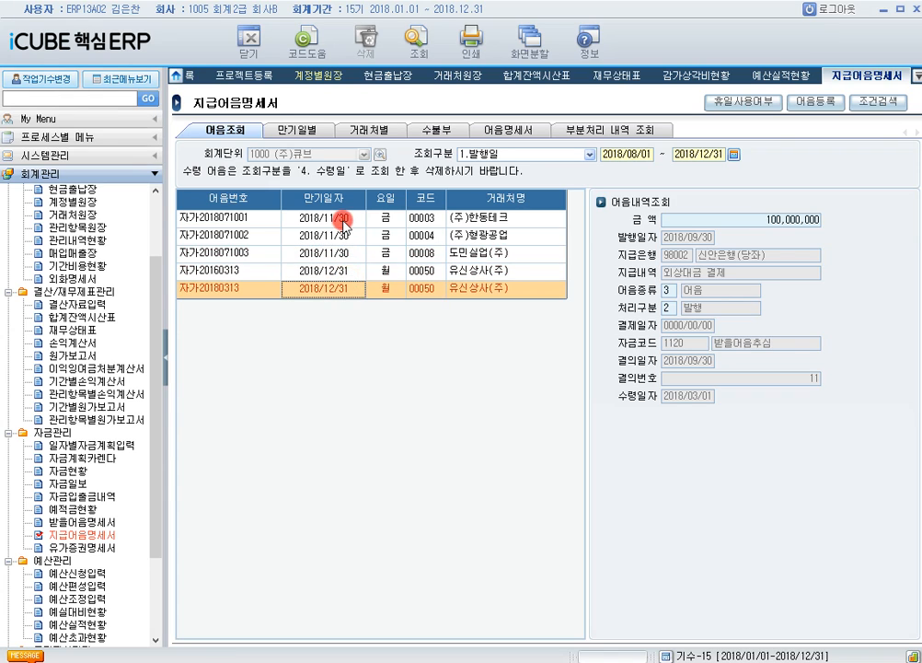
click(337, 219)
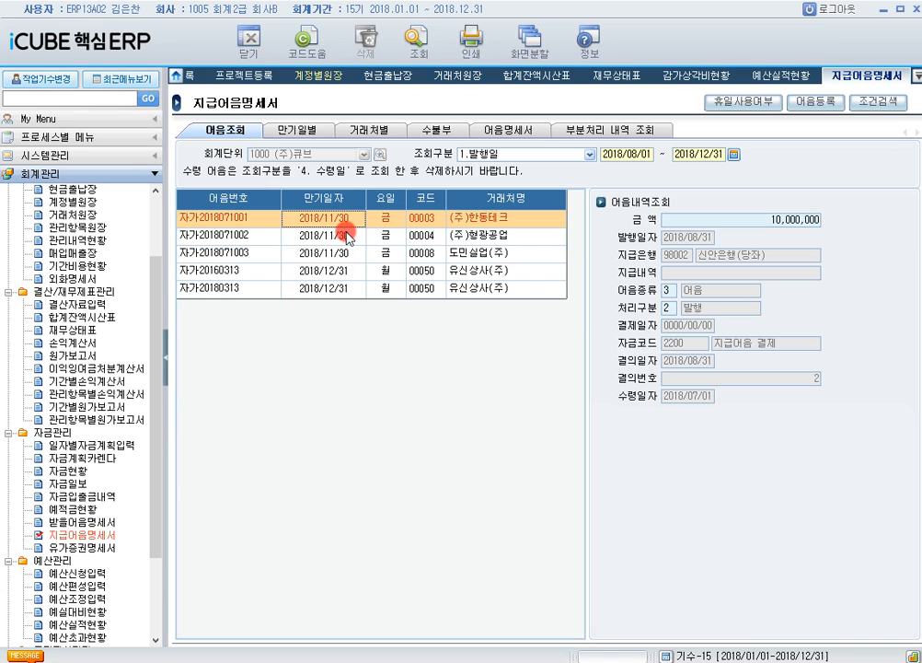
click(346, 238)
click(343, 254)
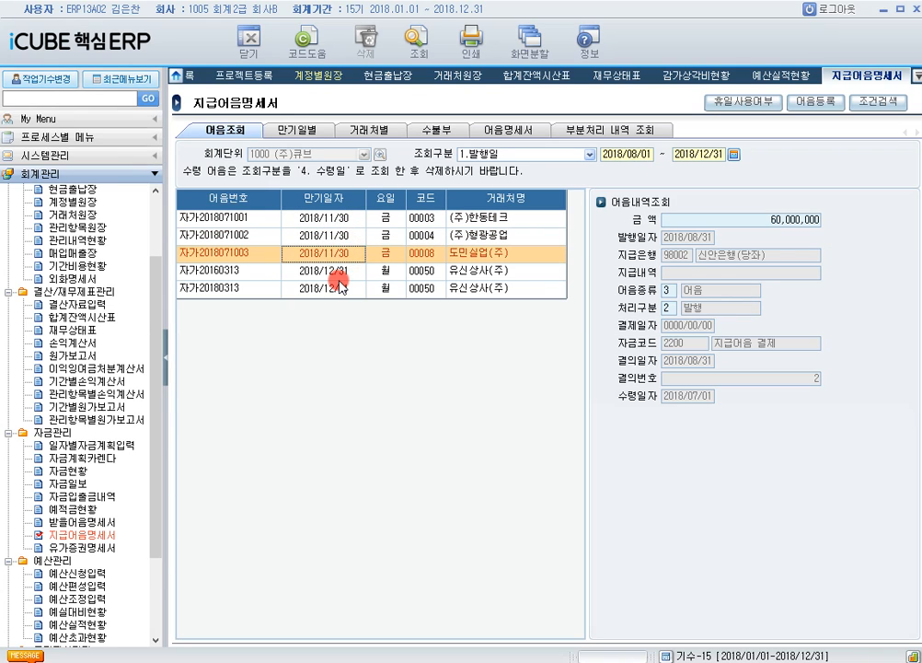
click(339, 273)
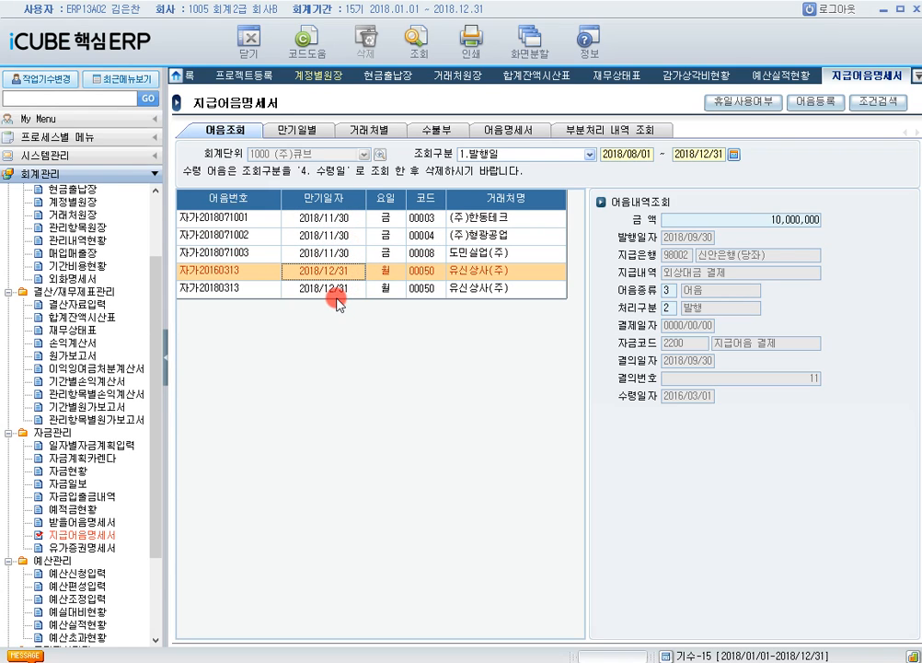
click(333, 291)
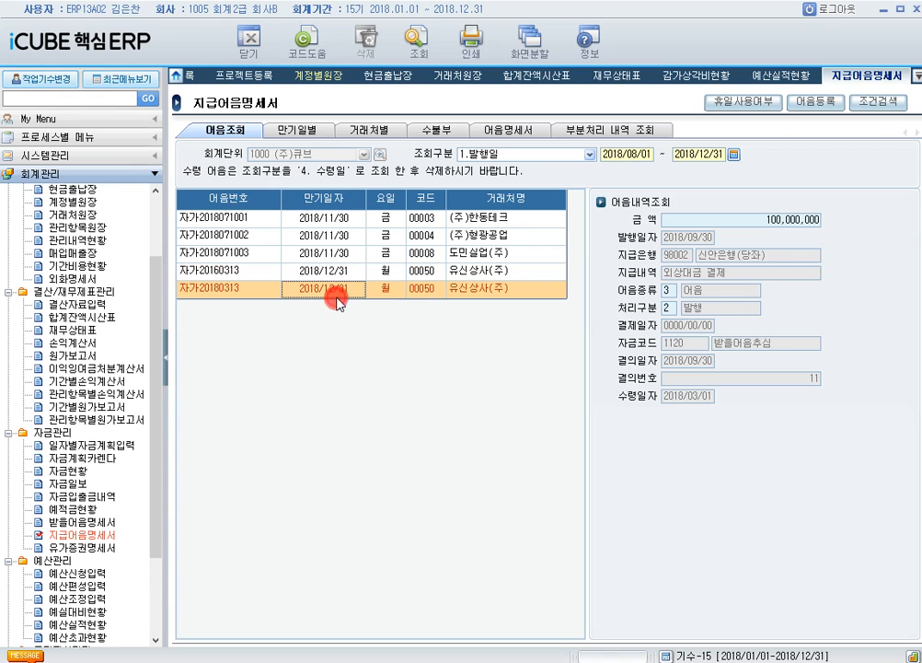
- Query the 수불부 of the 지급어음명세서 for 수령일 2018/01/01 to 2018/12/31
click(426, 129)
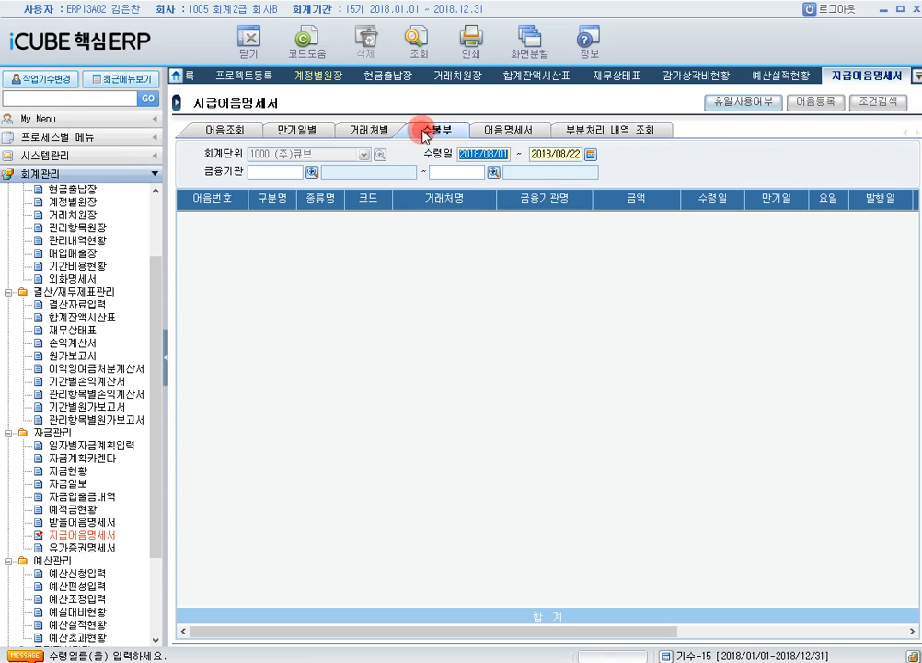
click(586, 154)
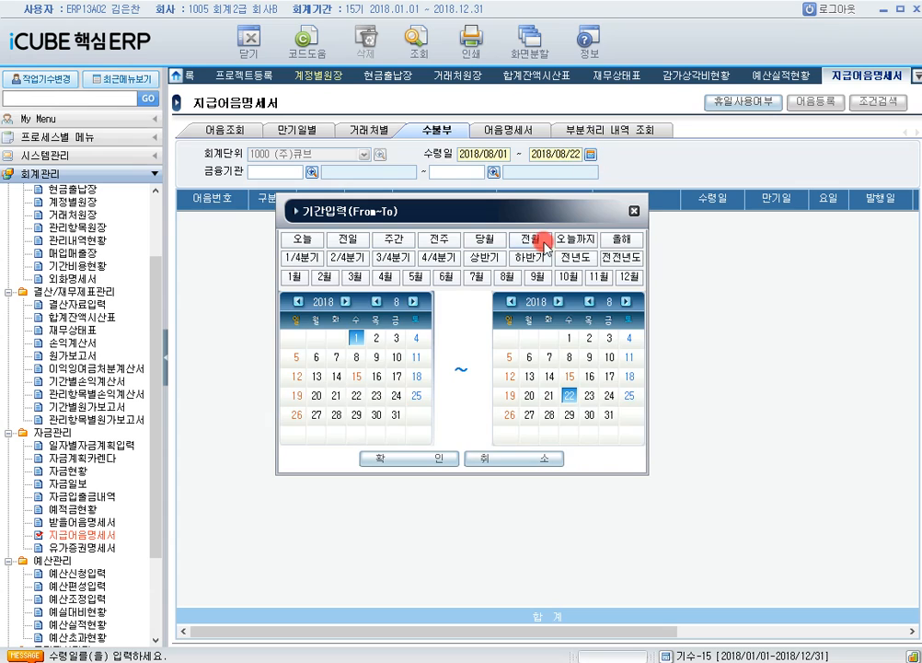
click(422, 458)
click(419, 44)
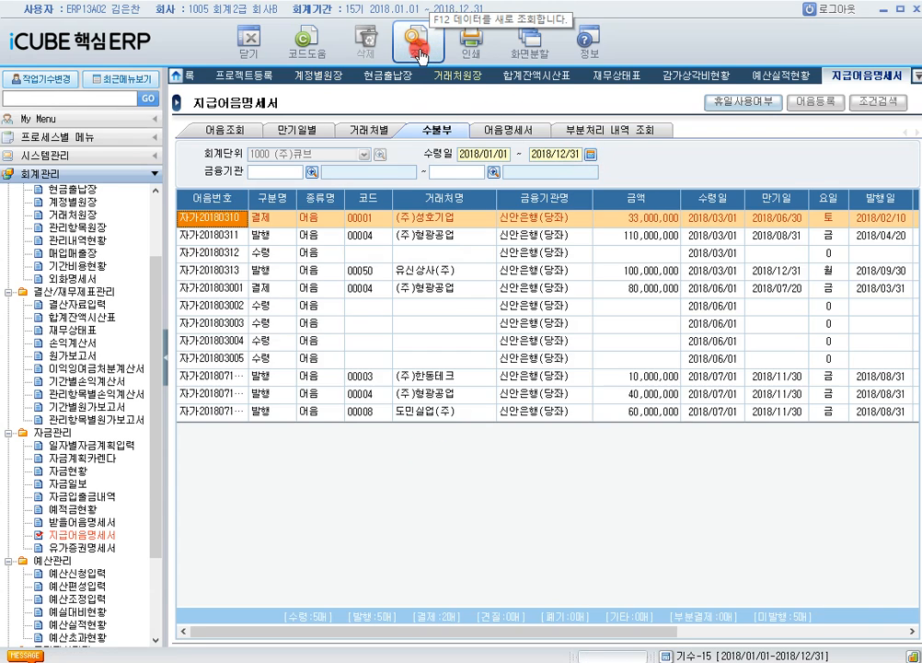
- Examine the 종류명 of every note in the 수불부 list, from 자가20180310 down to the 도민실업(주) note
click(315, 217)
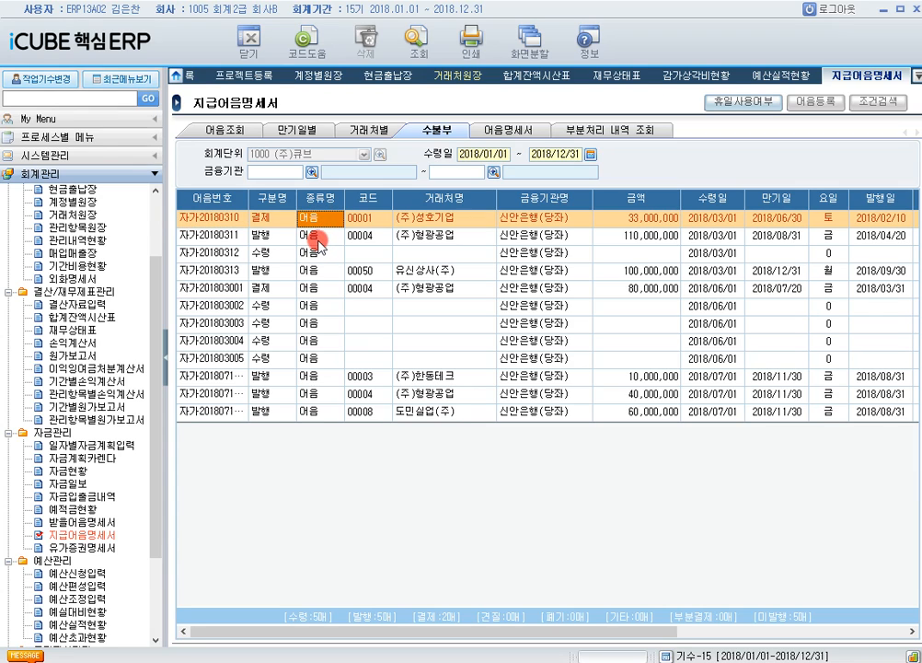
click(317, 239)
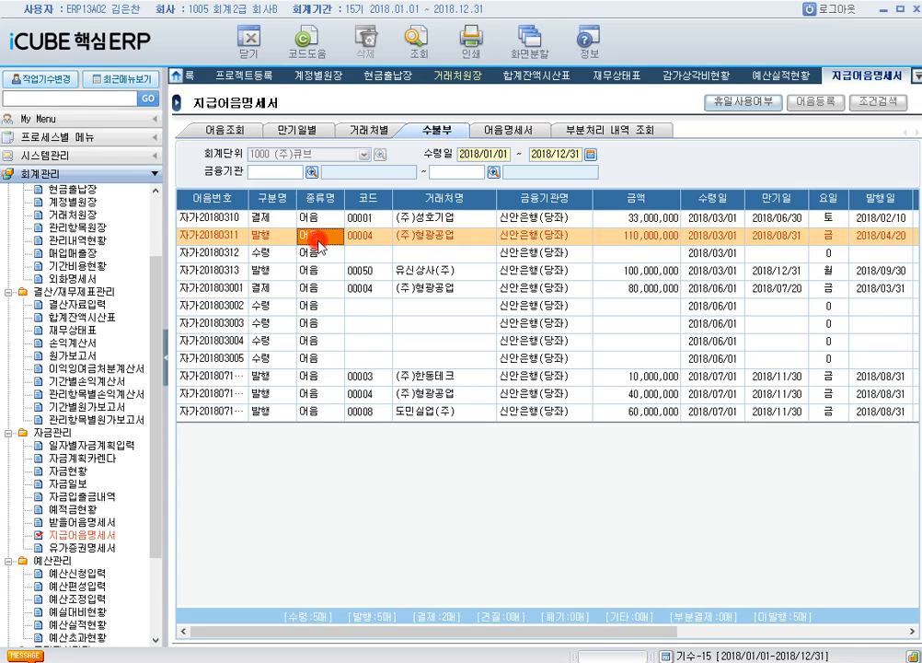
click(326, 224)
click(318, 239)
click(320, 254)
click(323, 272)
click(327, 288)
click(323, 307)
click(321, 324)
click(319, 341)
click(319, 360)
click(316, 376)
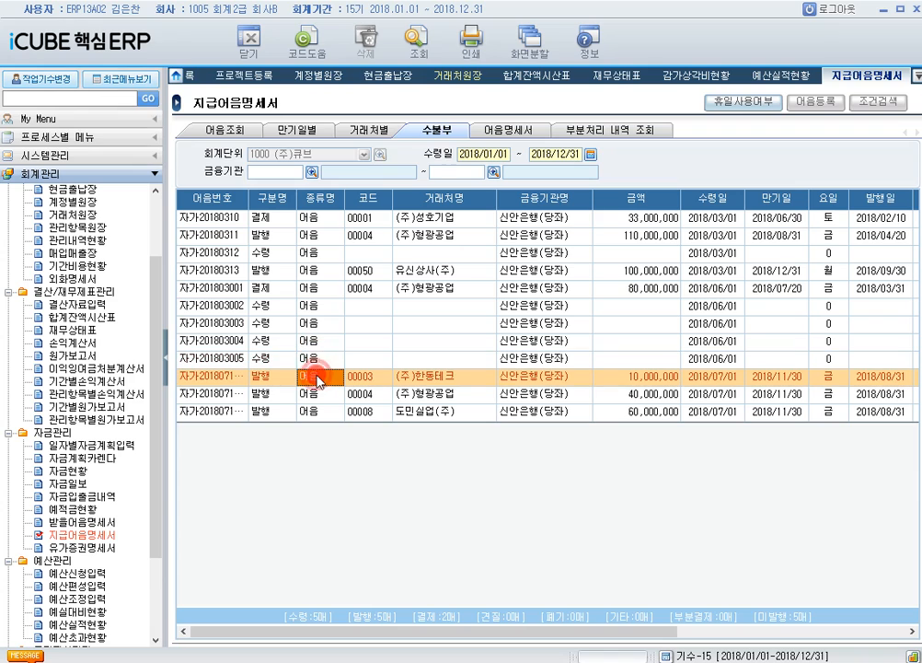
click(319, 396)
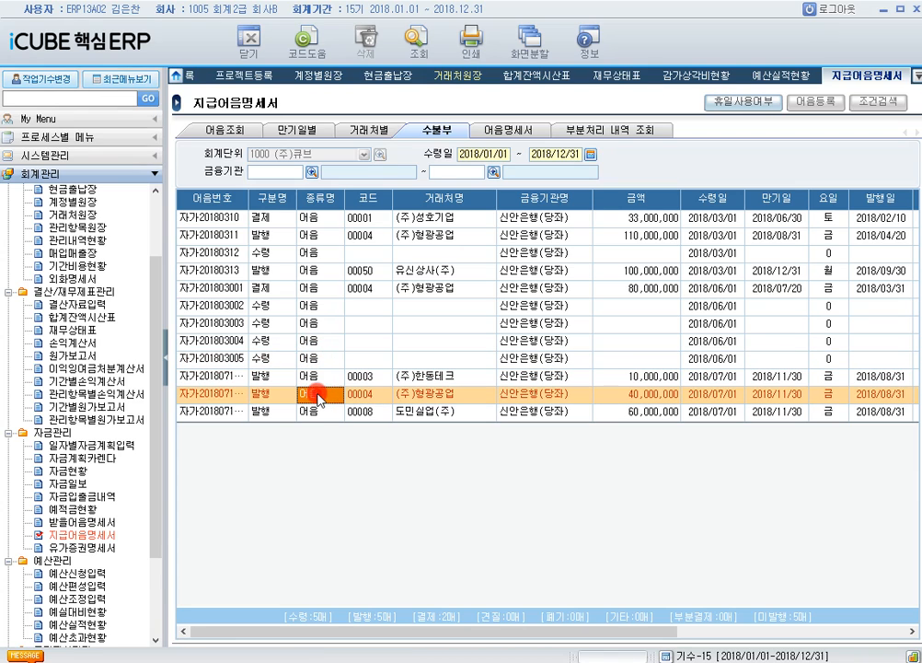
click(316, 414)
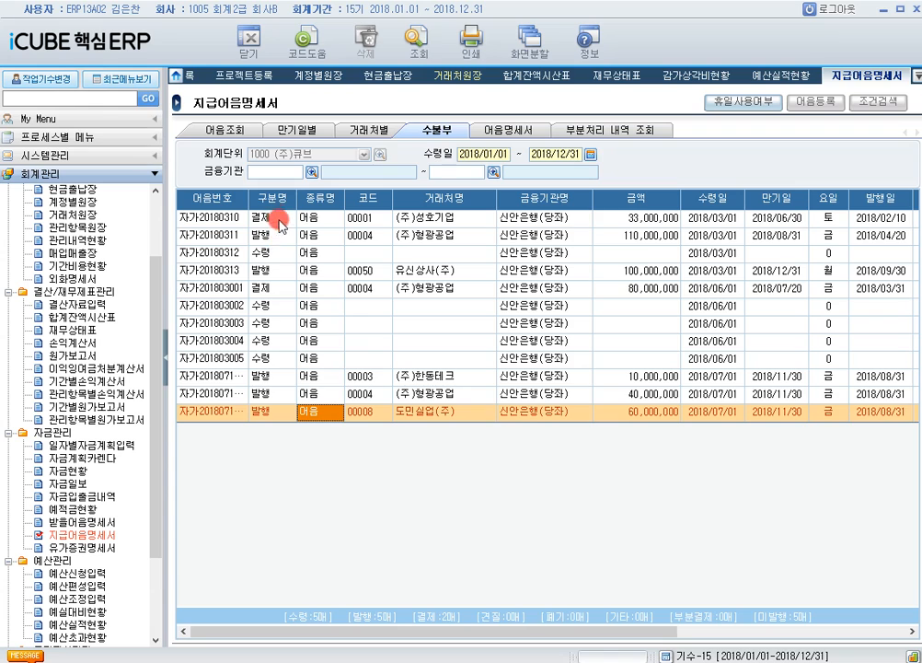
- Check the 구분명 column of the 수불부 for the notes marked 수령 and those marked 발행
click(278, 255)
click(276, 306)
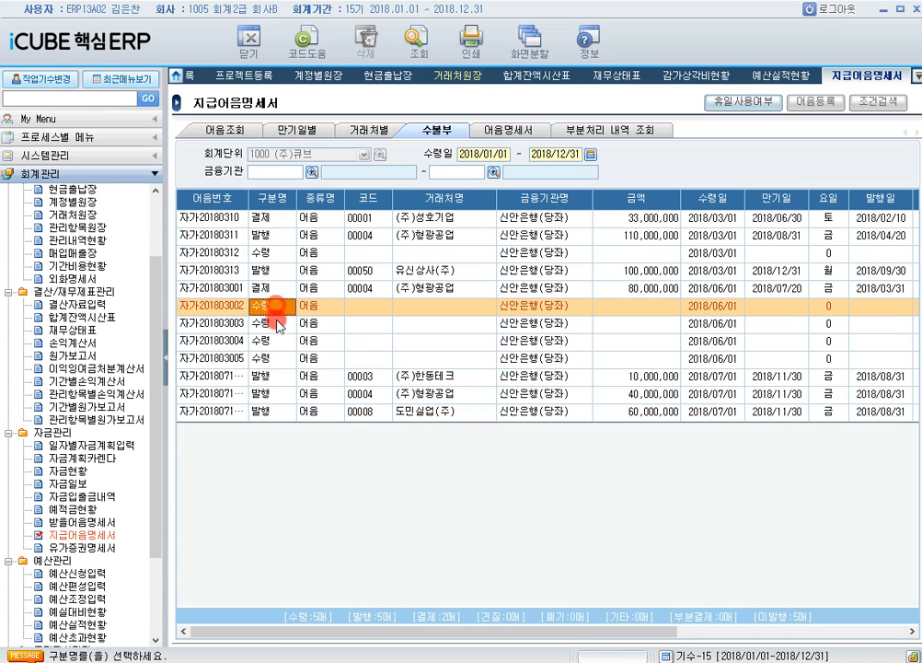
click(278, 327)
click(273, 342)
click(269, 360)
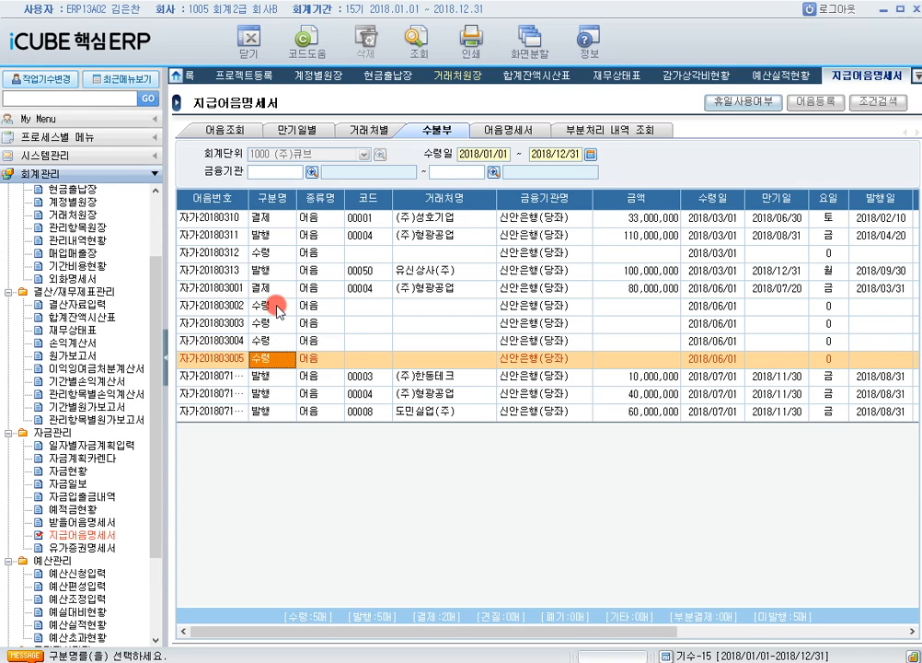
click(202, 234)
click(206, 271)
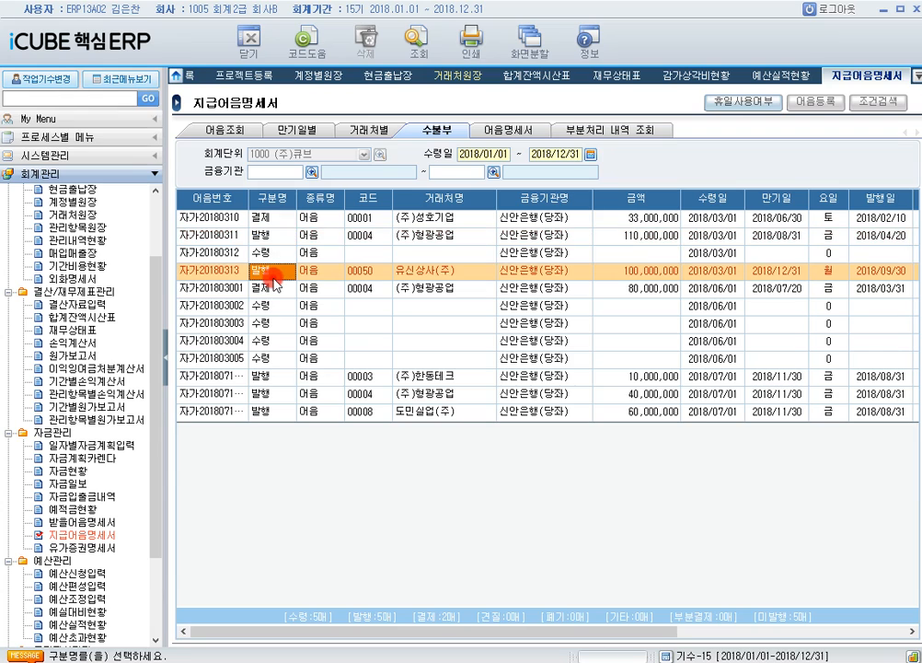
click(267, 374)
click(256, 393)
click(272, 411)
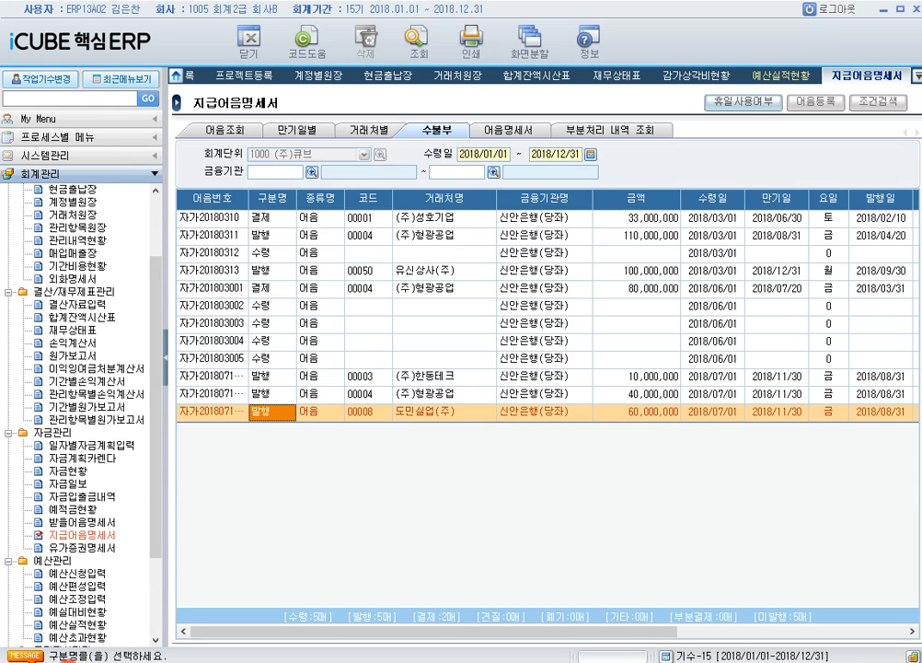
- Return to the 합계잔액시산표 screen and query it for the 기간 2018/07/20
scroll(140, 371, up, 5)
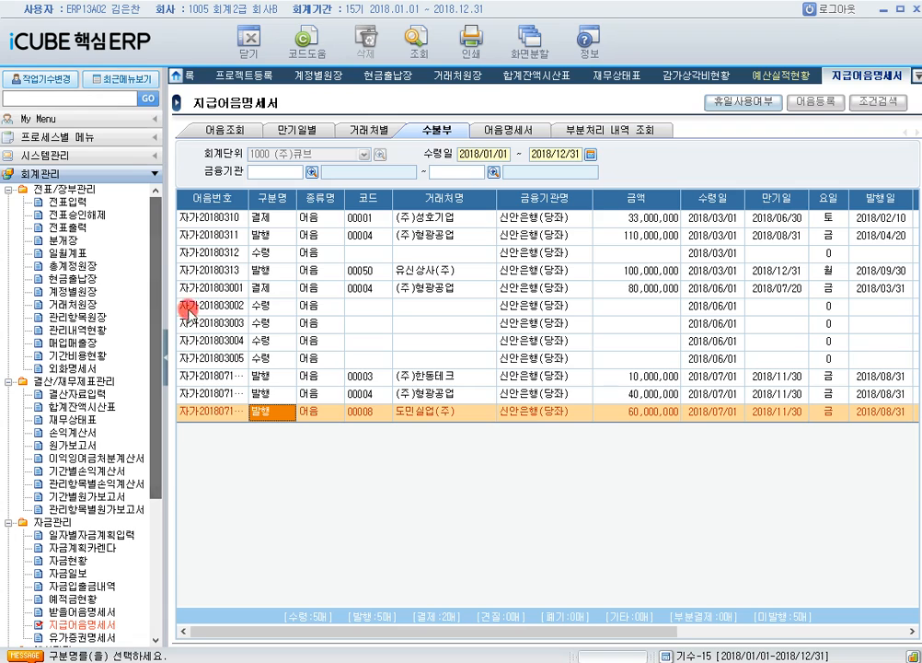
drag(153, 295, 164, 368)
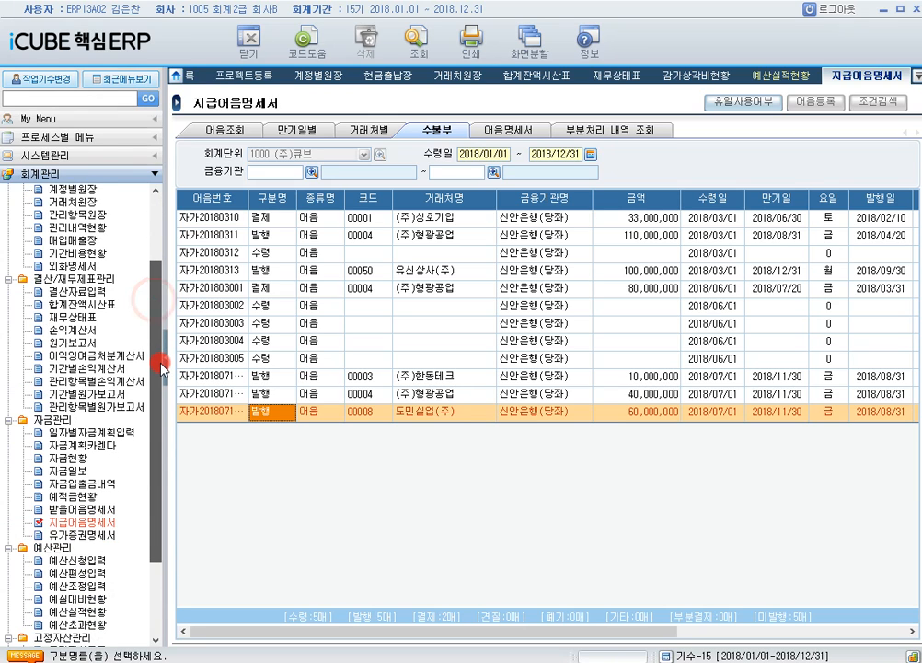
click(57, 304)
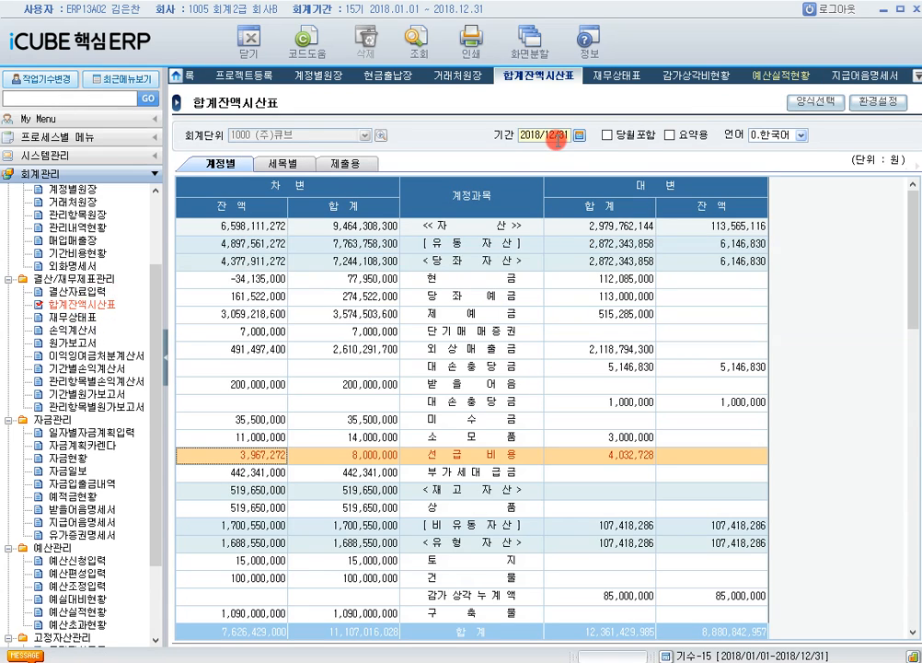
click(552, 136)
key(Delete)
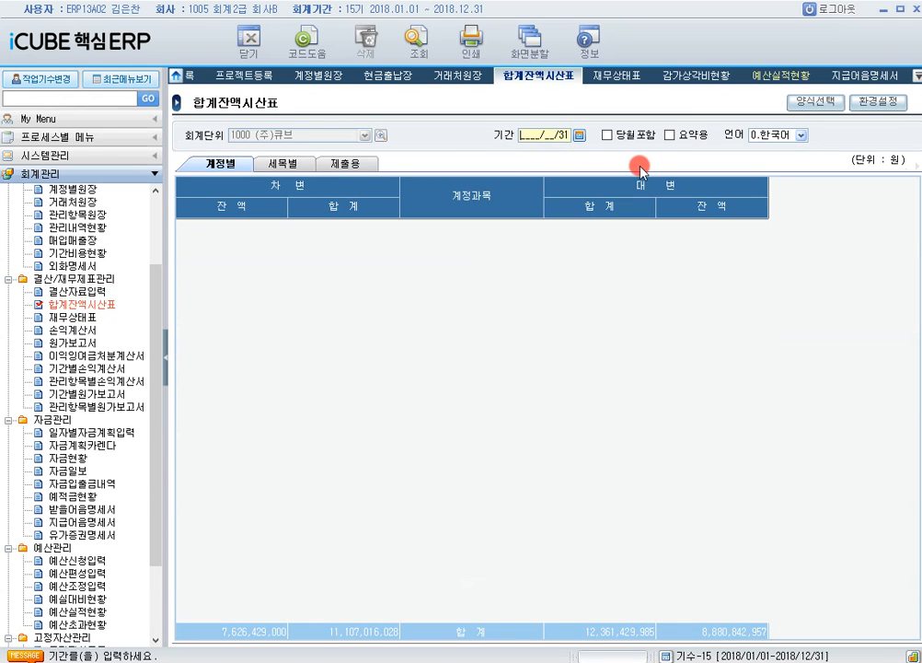
text(20180720)
key(Return)
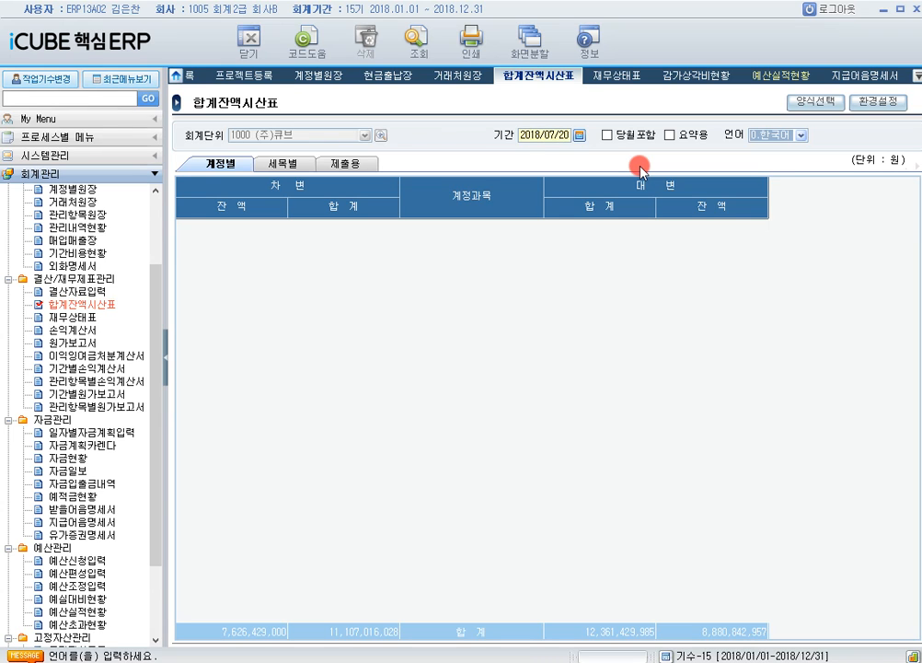
click(416, 41)
- Check the 당좌예금 and 단기차입금 rows of the 합계잔액시산표, including its 세목별 view
click(453, 296)
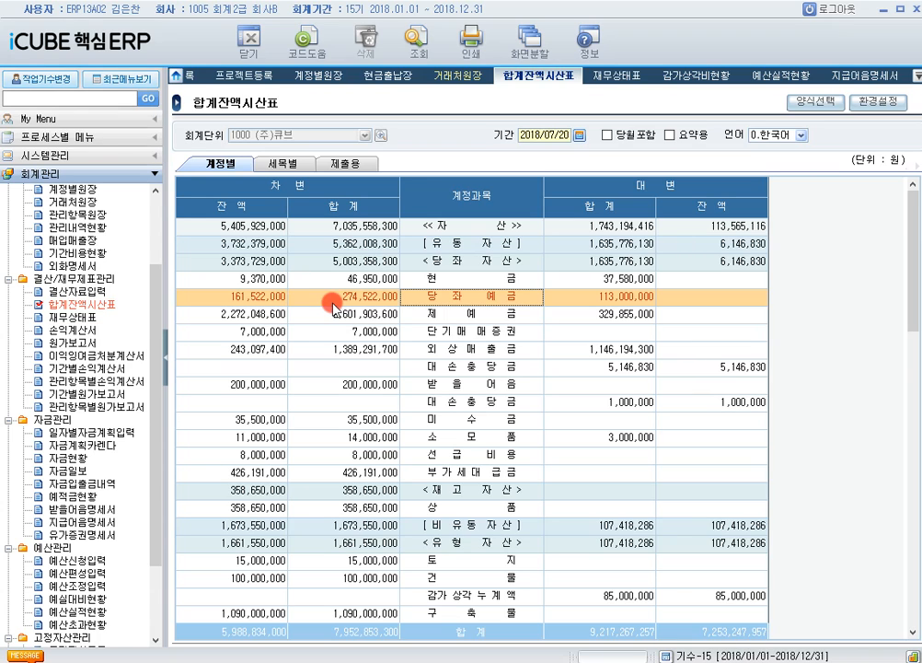
click(257, 297)
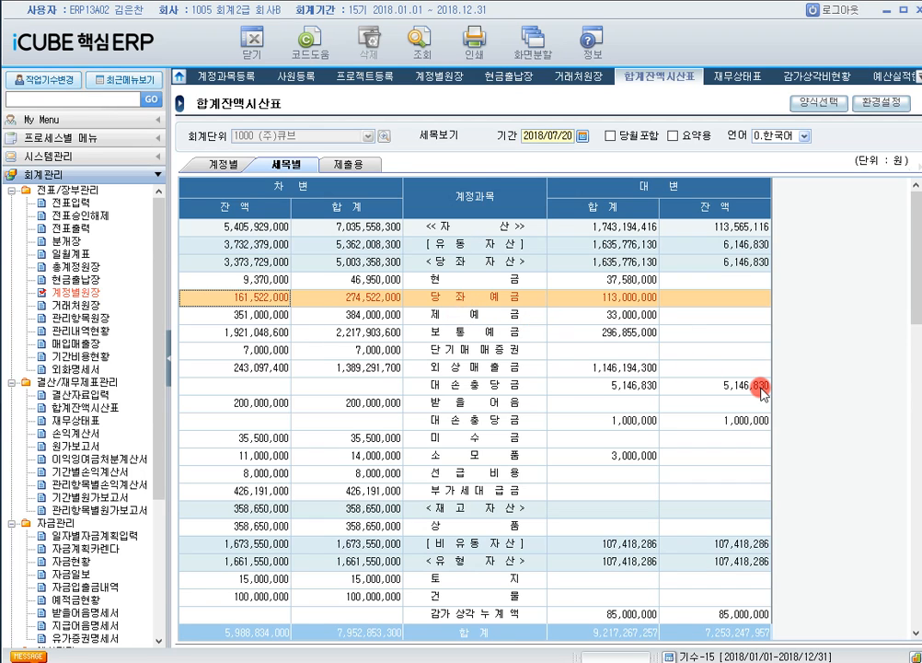
drag(916, 288, 916, 406)
click(633, 545)
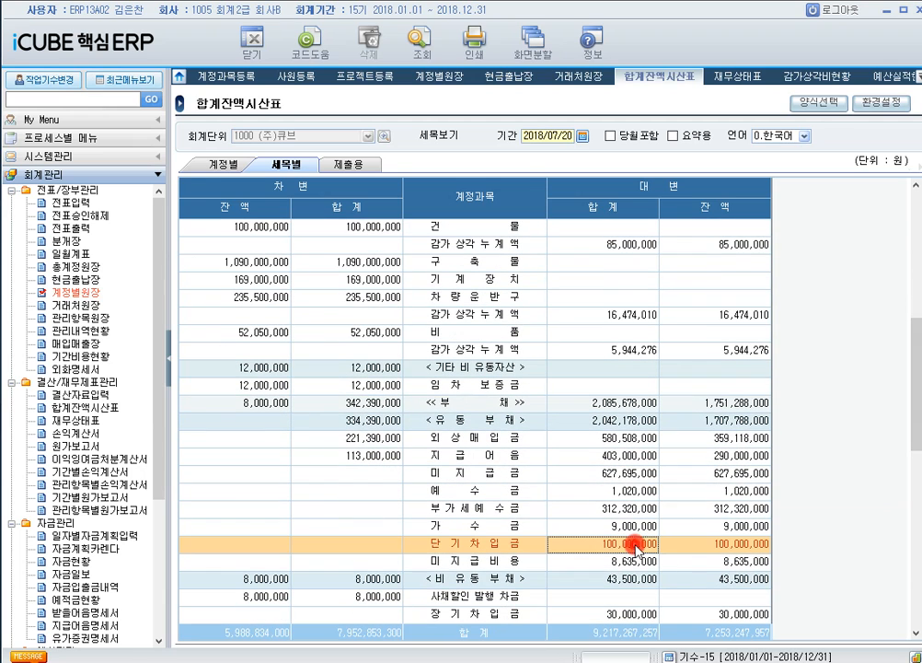
click(709, 545)
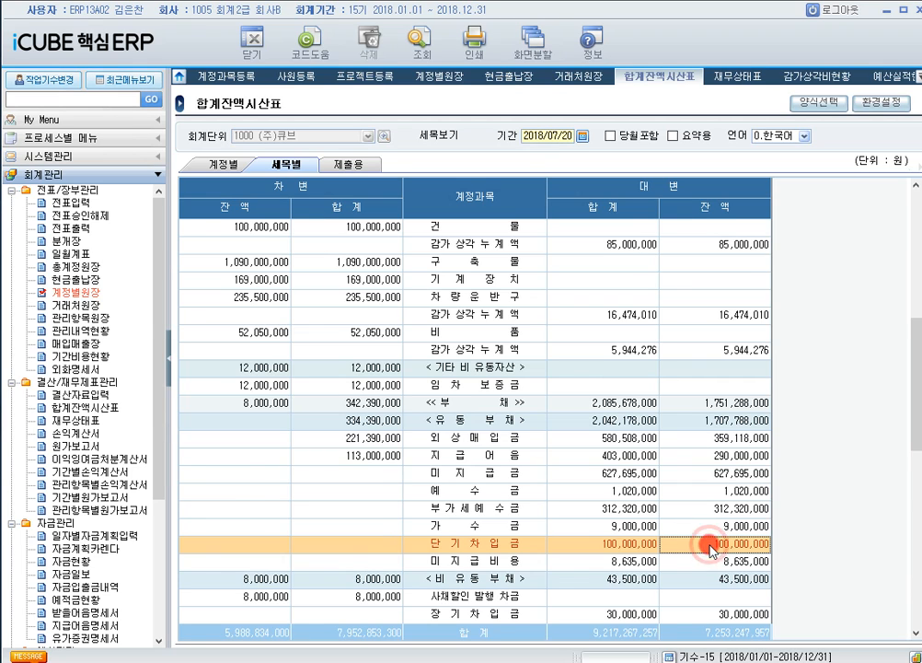
scroll(708, 545, up, 7)
click(282, 300)
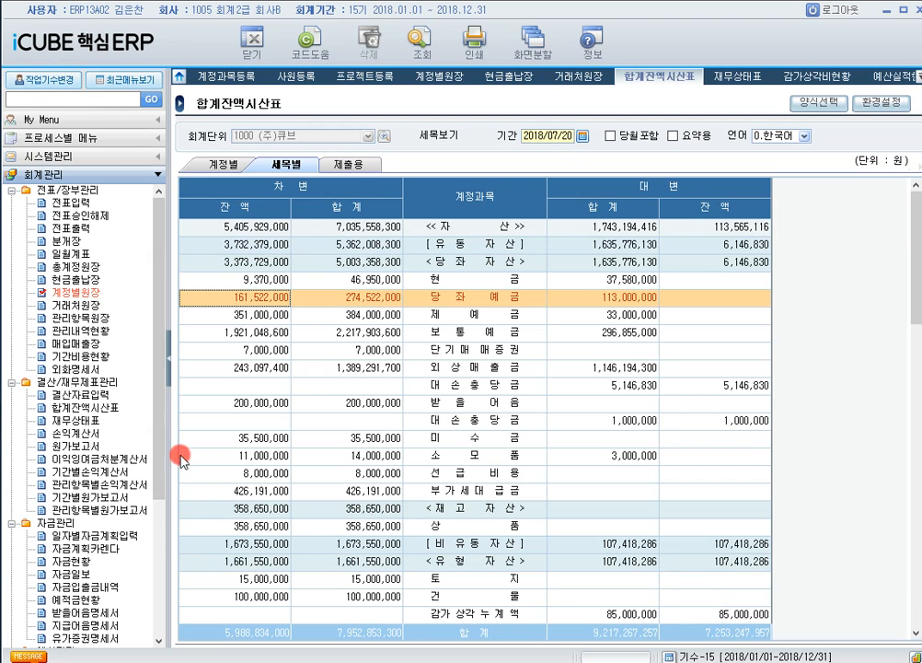
- Open the 일자별자금계획입력 screen under 자금관리 and query the fund plan for the 계획년월 2018/07
drag(159, 433, 156, 546)
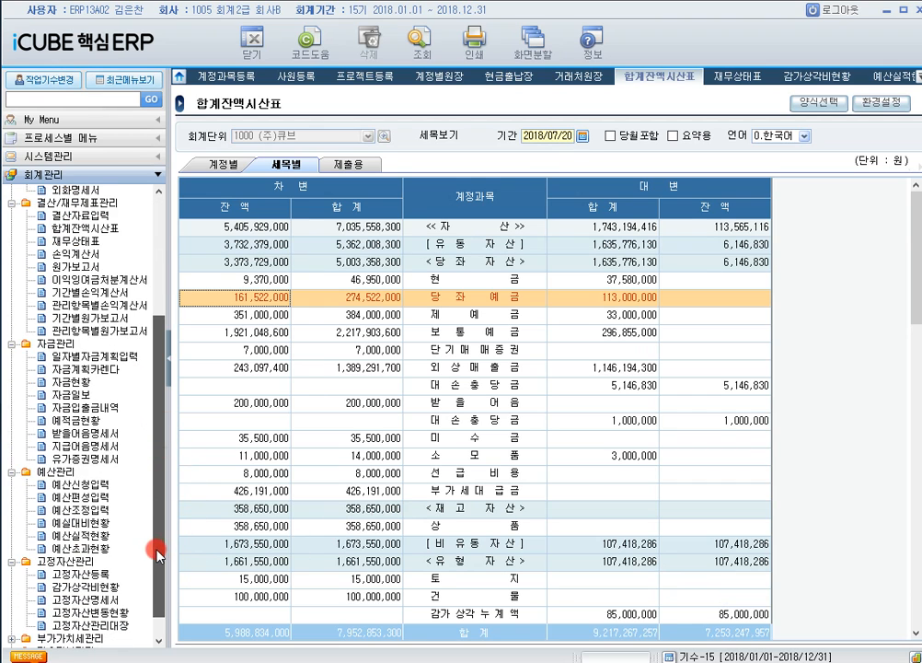
click(114, 358)
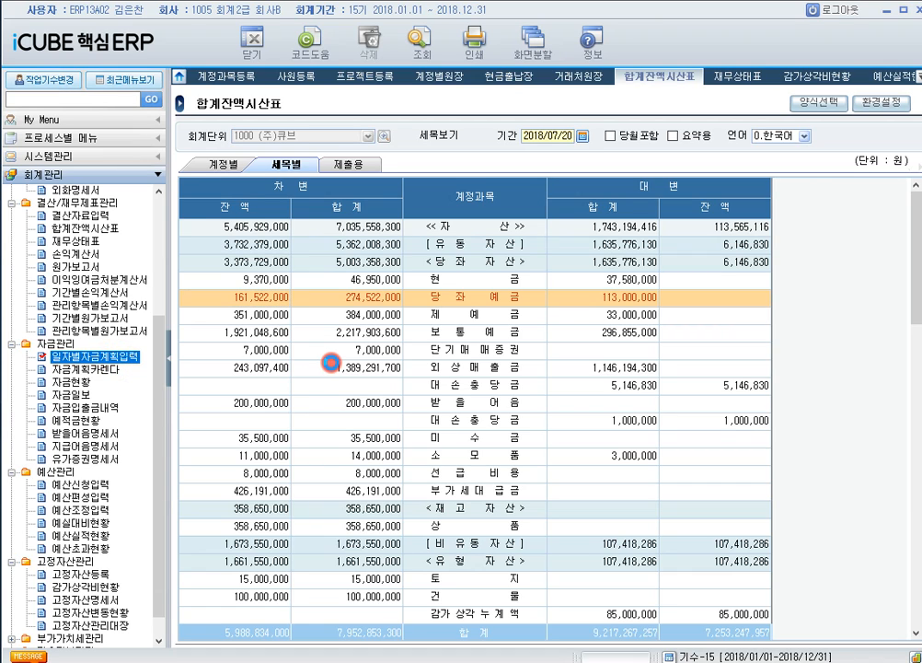
text(2018/07)
key(Return)
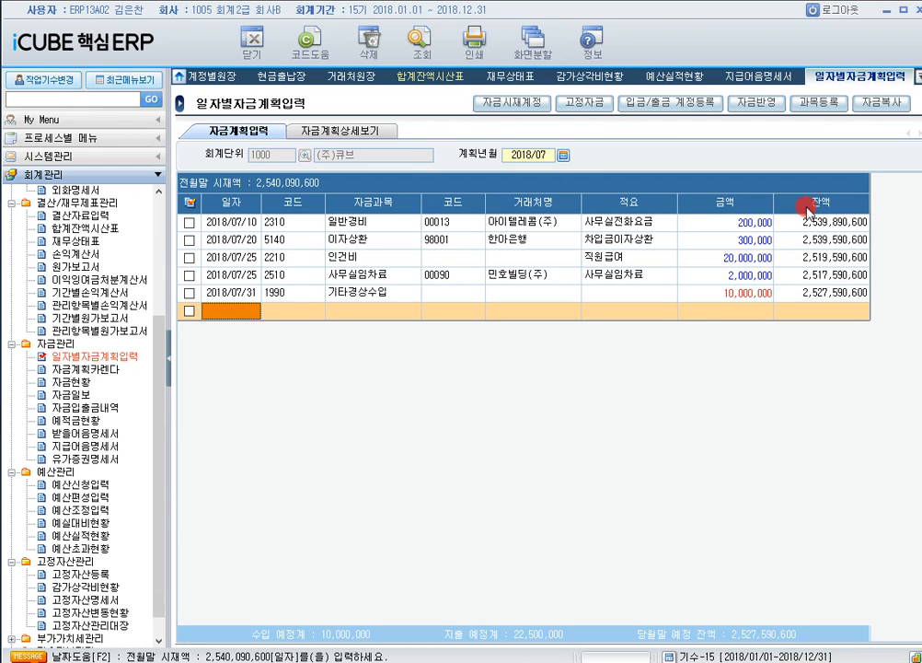
- Check the 인건비 amount in the July fund plan and open the 사업장등록 screen under 시스템관리
click(766, 258)
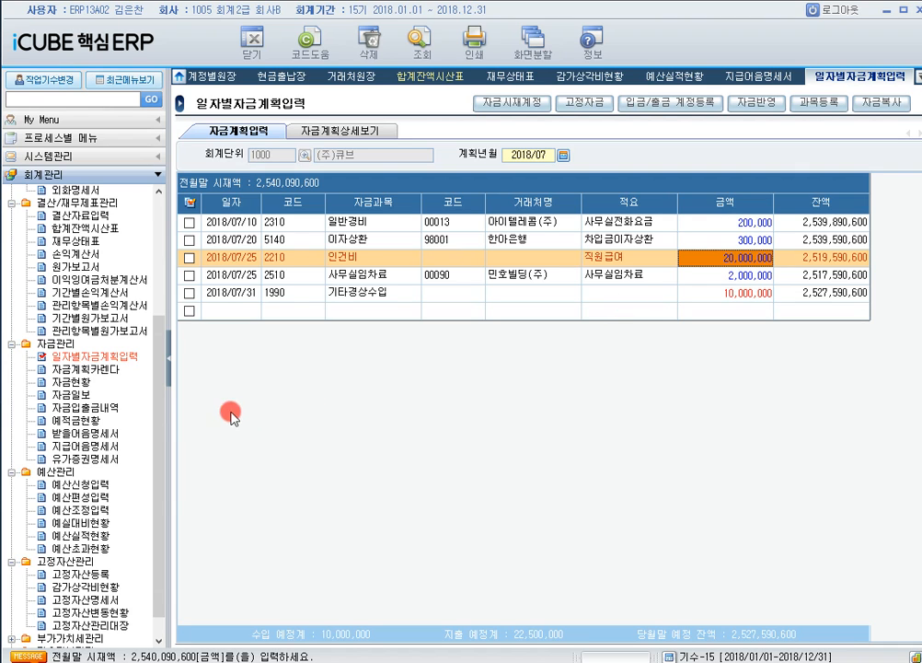
scroll(145, 295, up, 5)
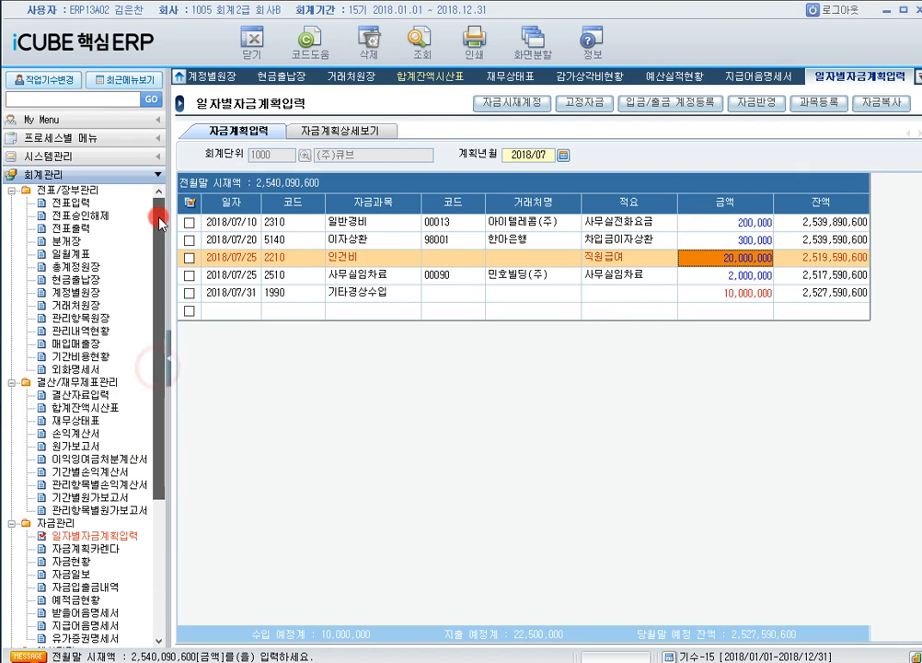
click(132, 155)
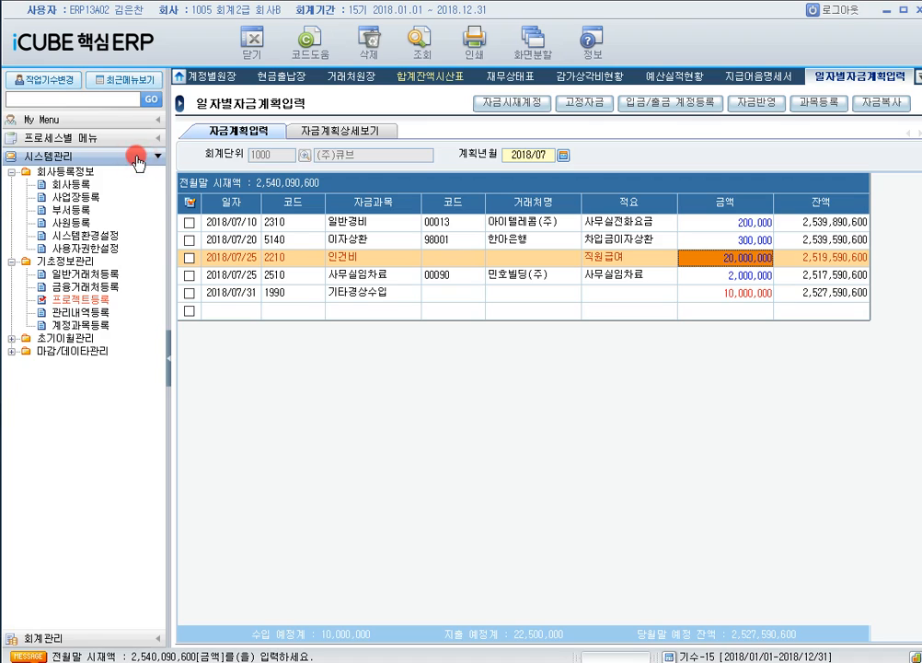
click(86, 198)
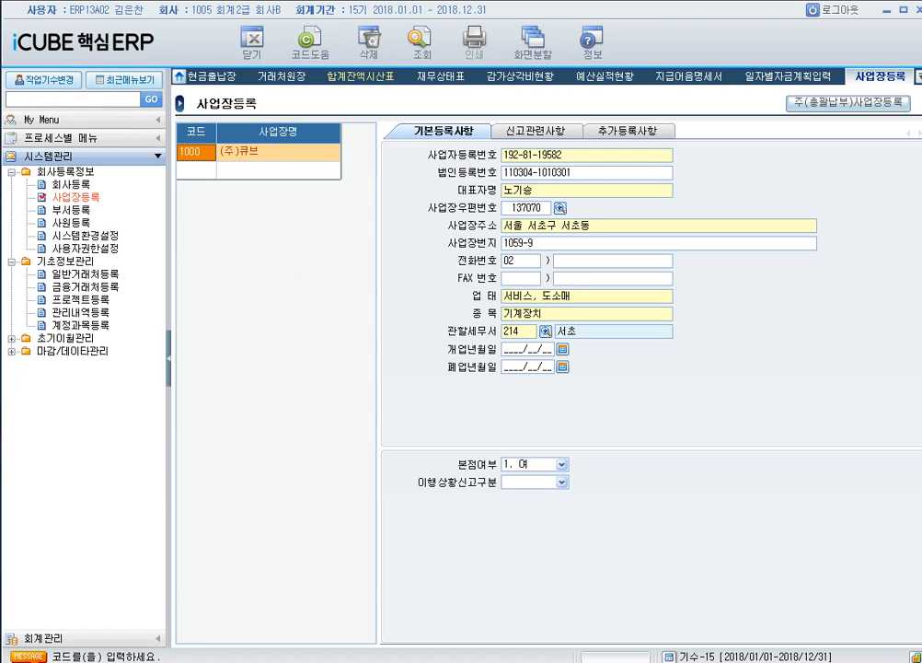
- Open the 부가세신고서 screen from 부가가치세관리 under 회계관리
click(64, 638)
drag(160, 393, 150, 565)
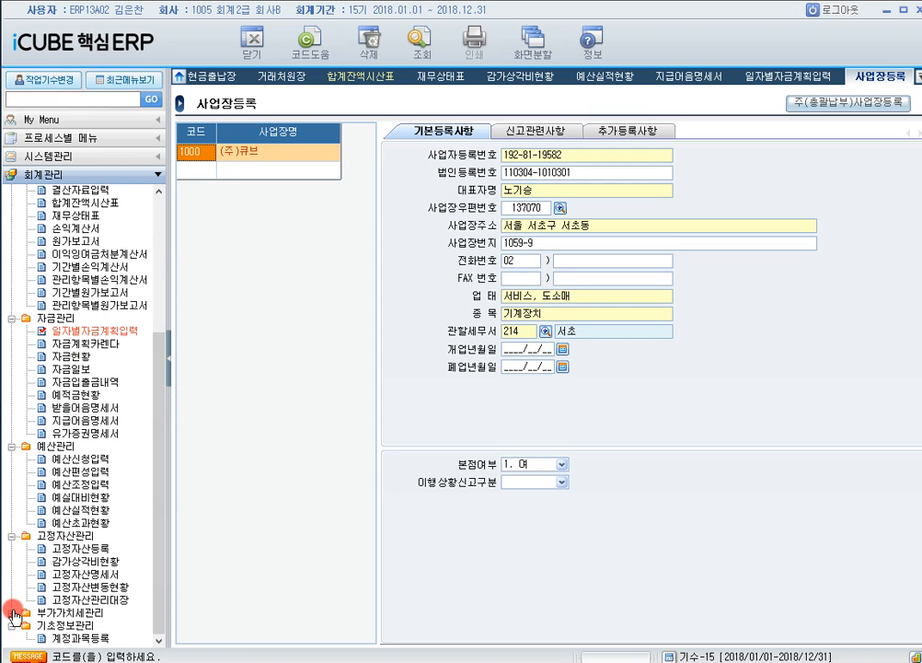
click(13, 613)
click(103, 552)
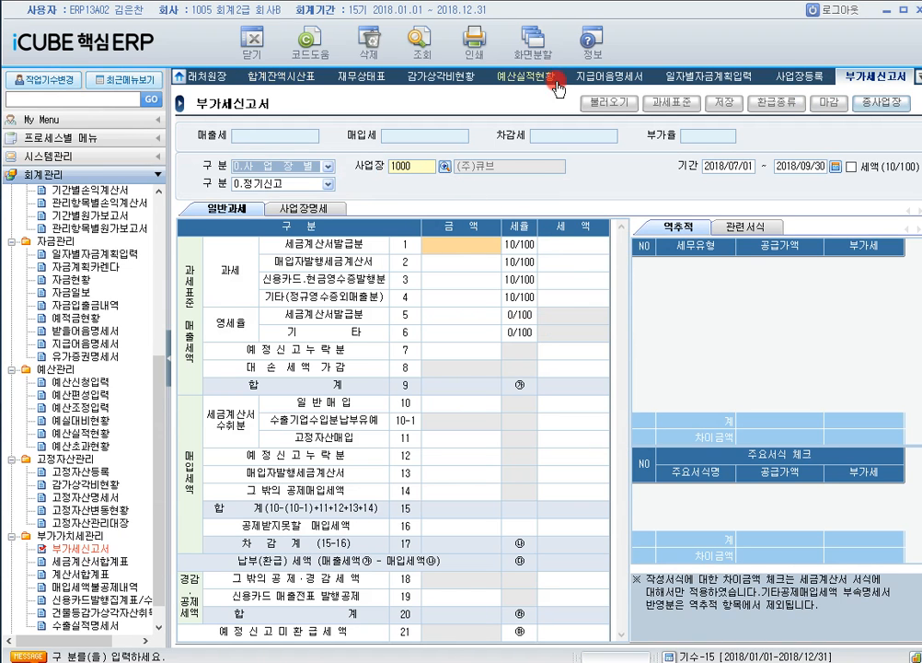
- Set the 부가세신고서 period to 2018/04/01 ~ 2018/06/30 and reload the slip data, replacing the existing data
click(834, 167)
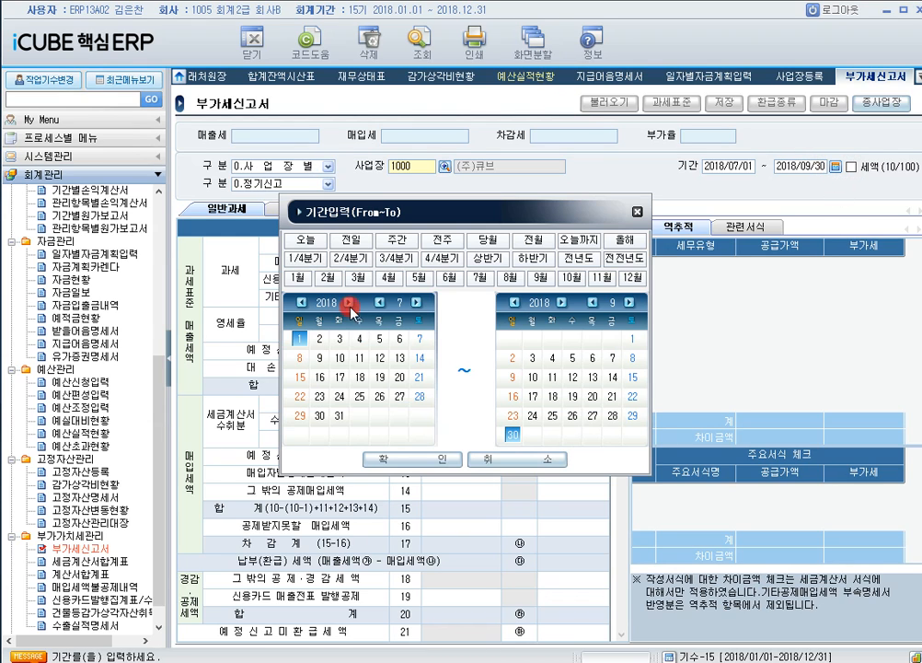
click(351, 258)
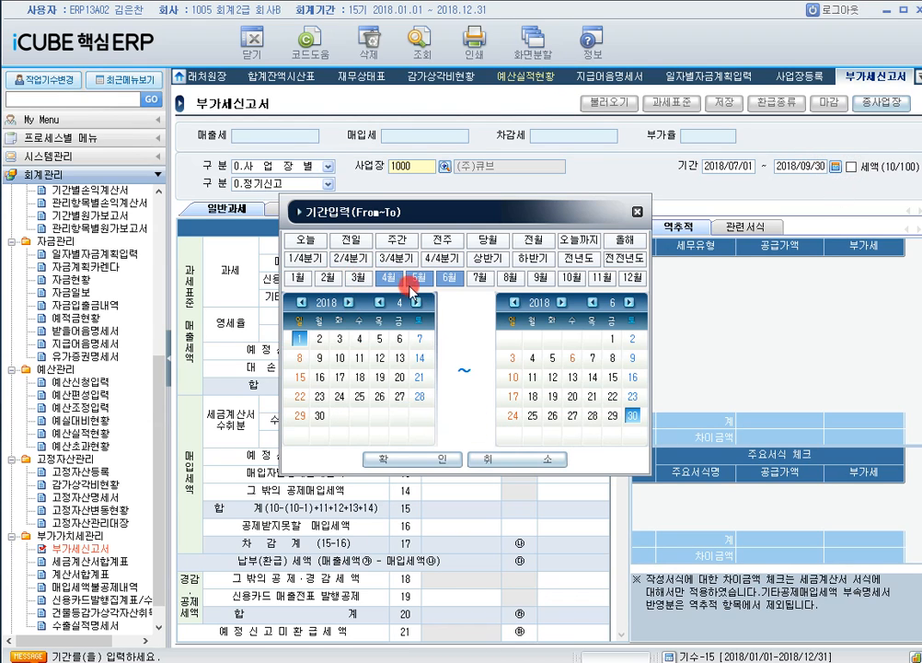
click(411, 458)
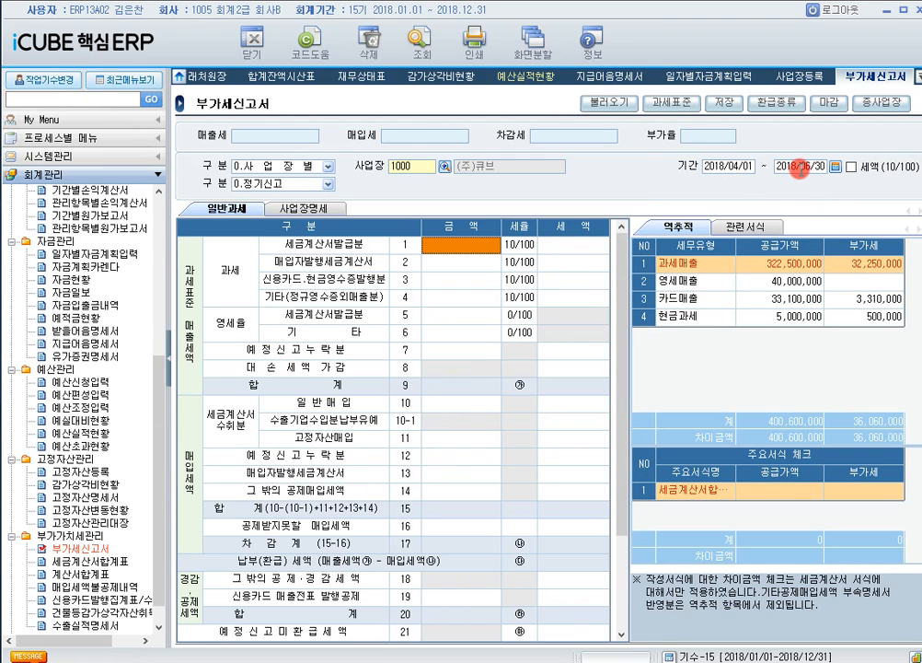
click(623, 106)
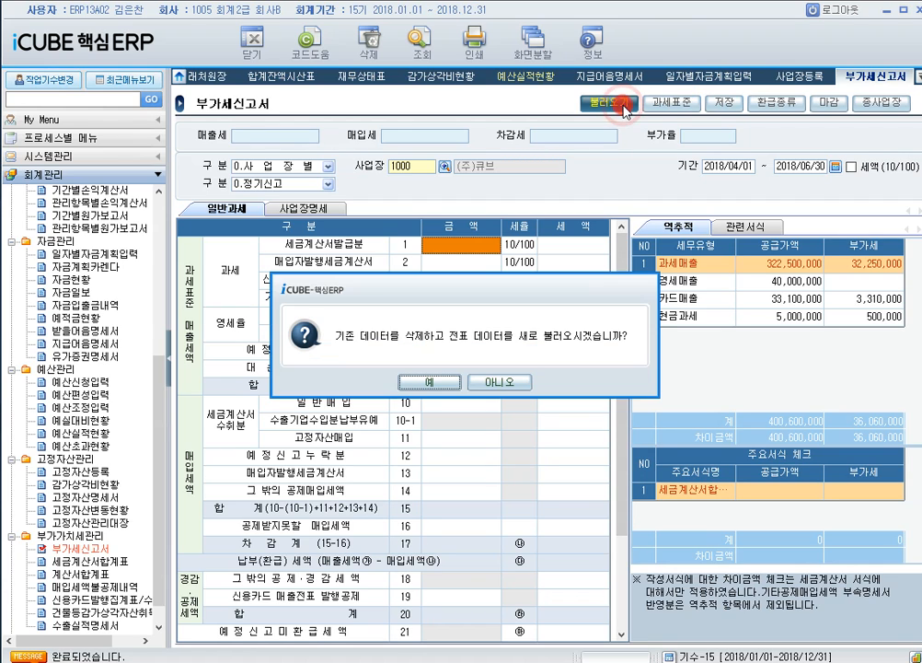
click(431, 381)
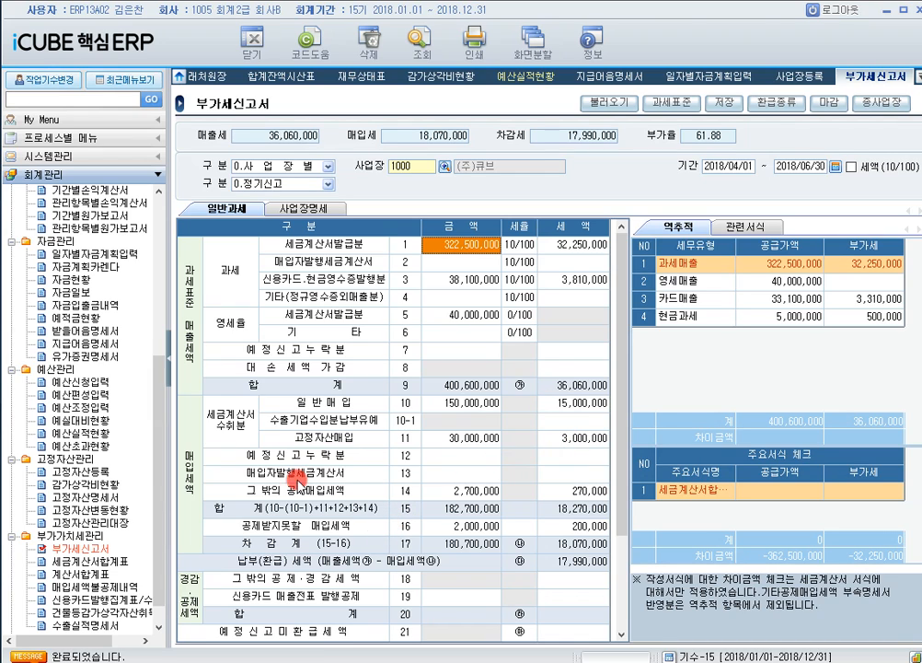
- Check the 그 밖의 공제매입세액 row of the 부가세신고서 against its 카드매입 and 현금영수증매입 entries
click(474, 493)
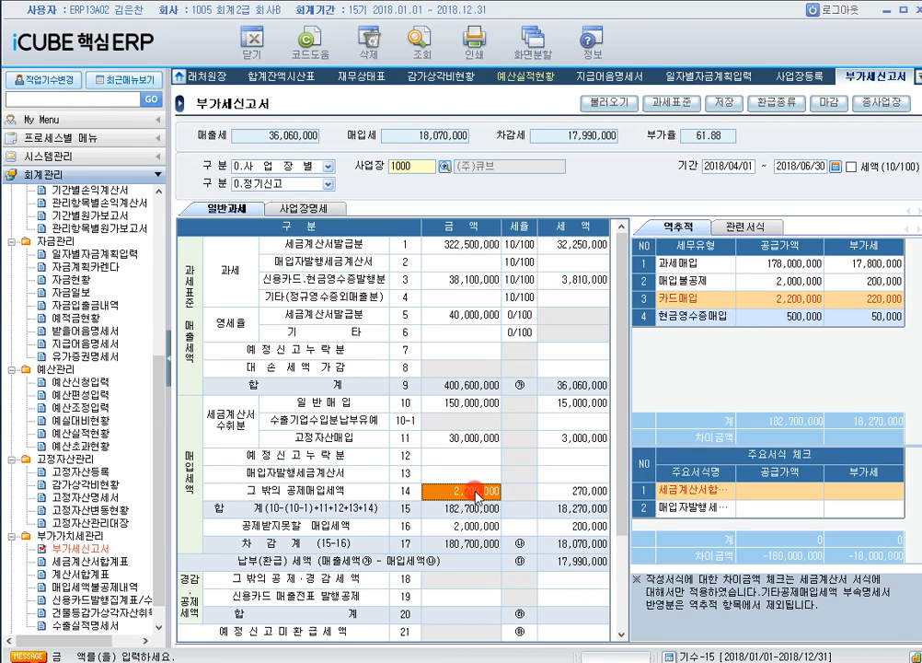
click(715, 299)
click(762, 319)
click(772, 300)
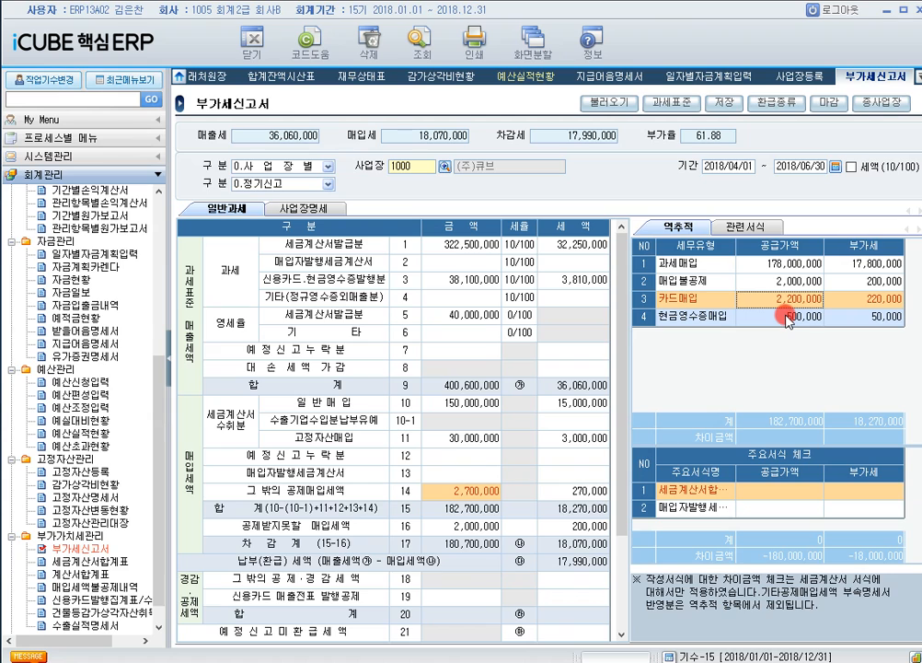
click(455, 491)
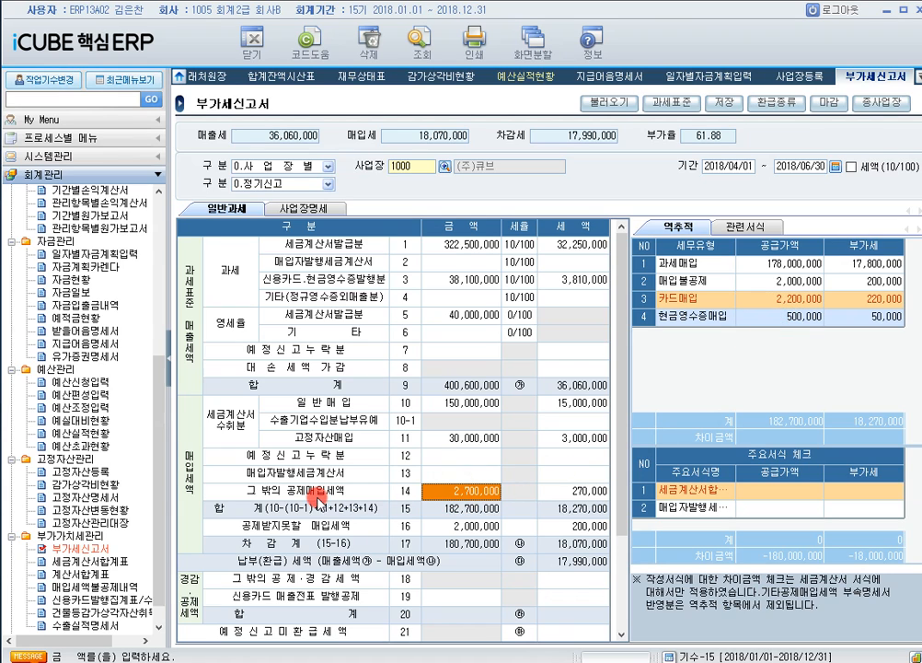
- Open the 신용카드발행집계표/수취명세서 screen and query it for the 기간 2018/04 ~ 2018/06
scroll(162, 509, down, 1)
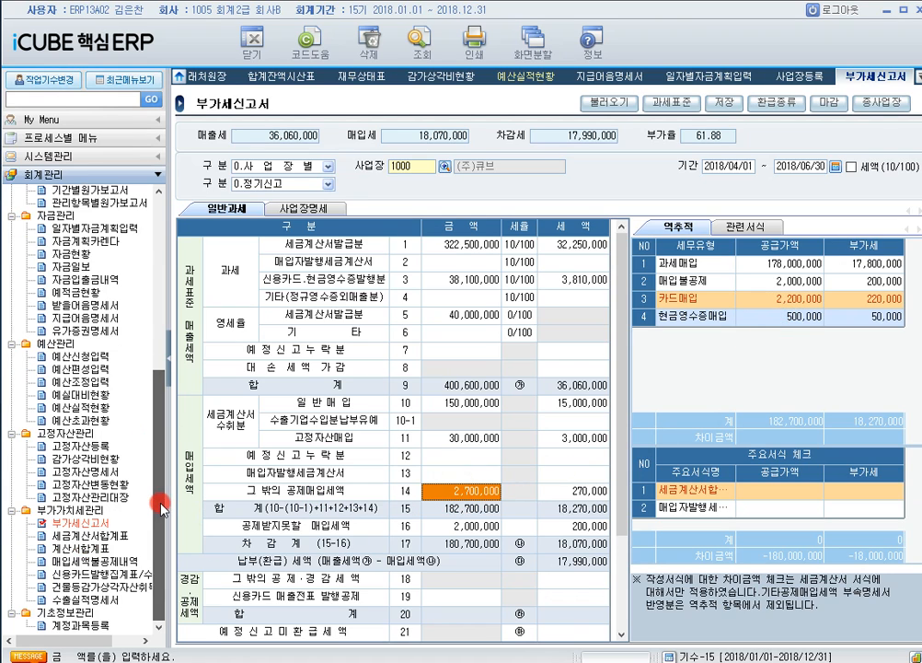
click(128, 574)
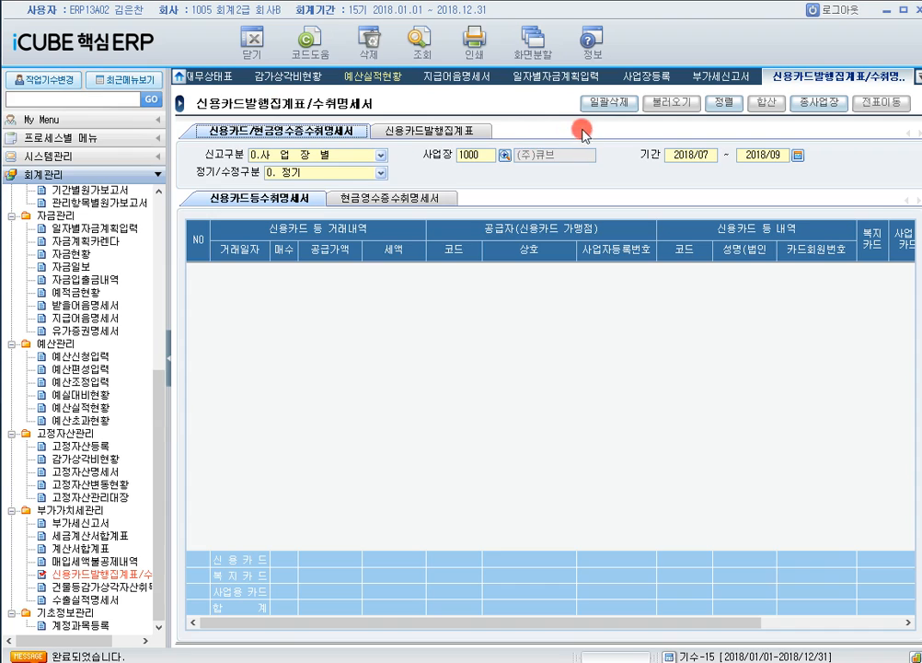
click(802, 159)
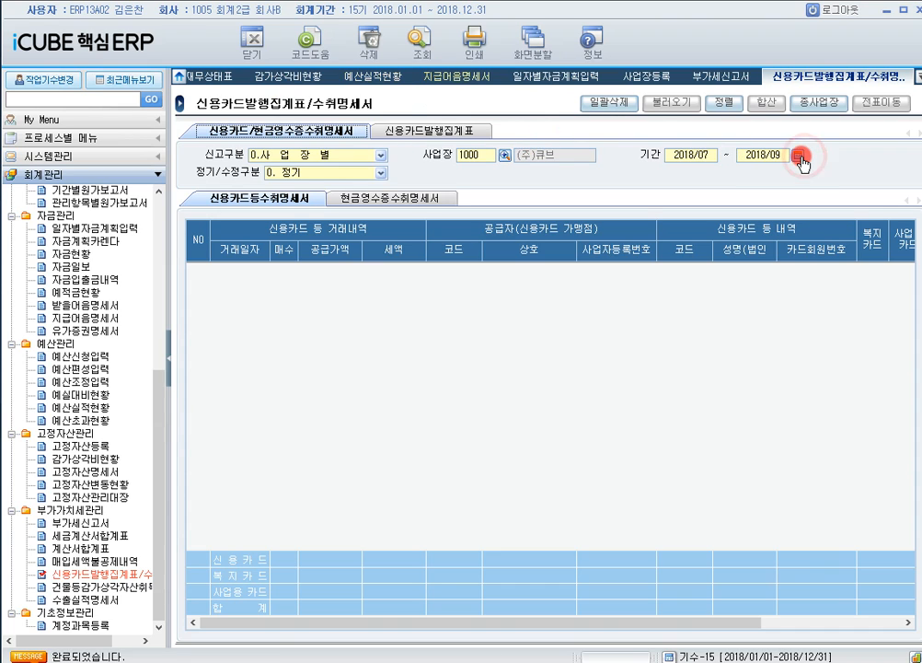
click(354, 258)
click(405, 458)
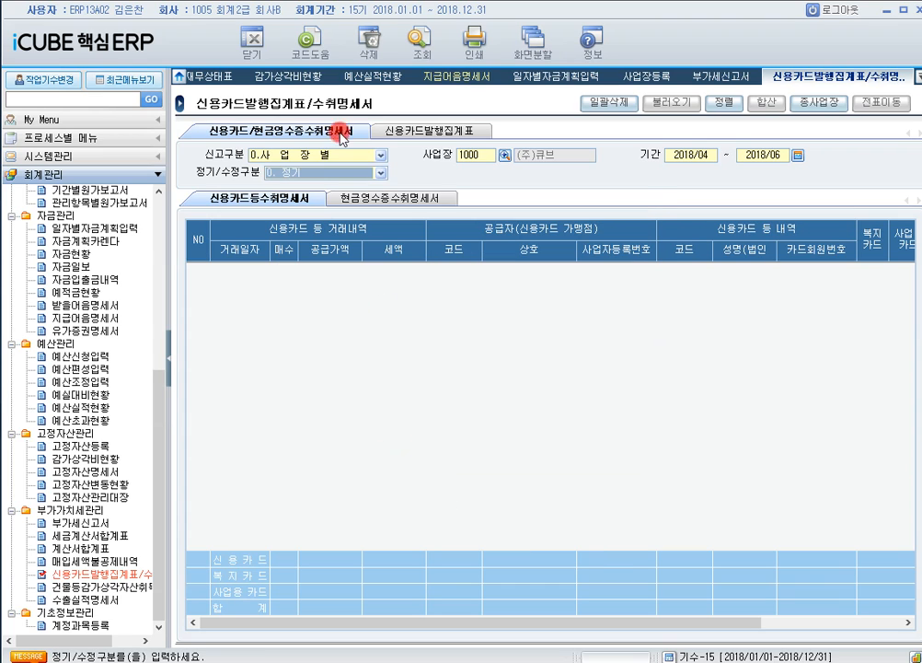
click(442, 65)
- Query and compare the 현금영수증수취명세서 and 신용카드등수취명세서 listings for the period
click(421, 202)
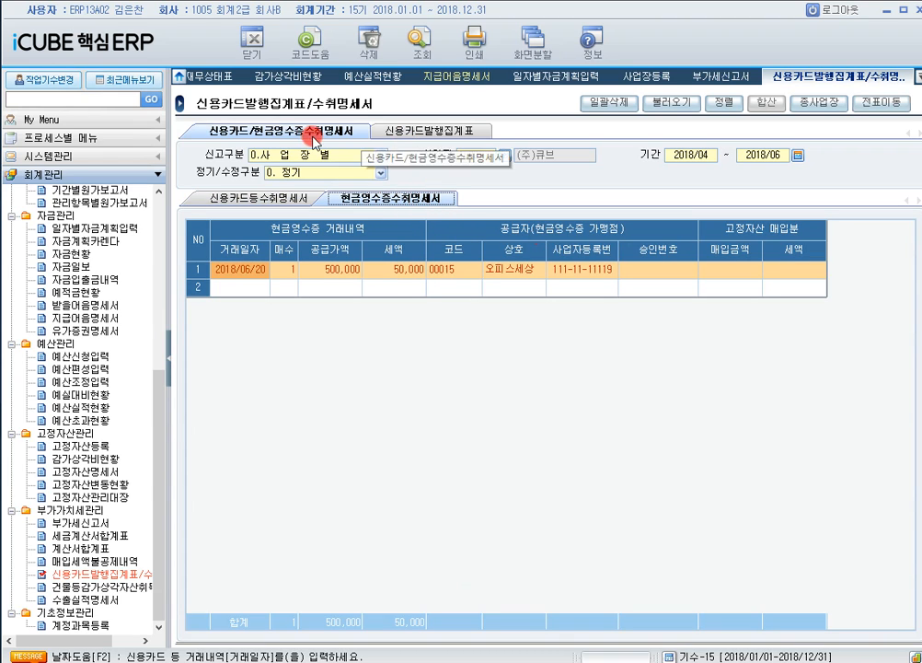
click(420, 39)
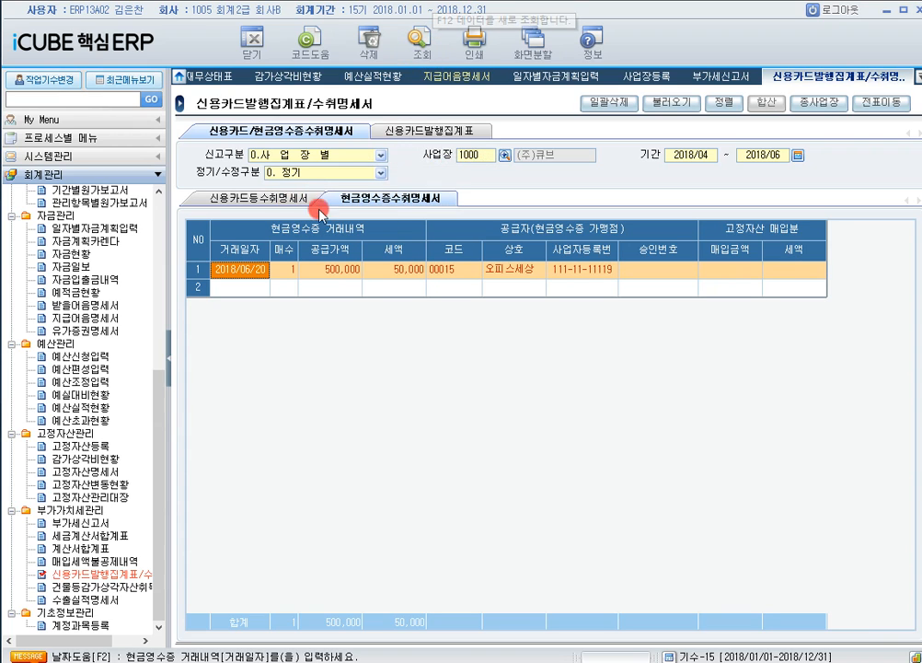
click(283, 195)
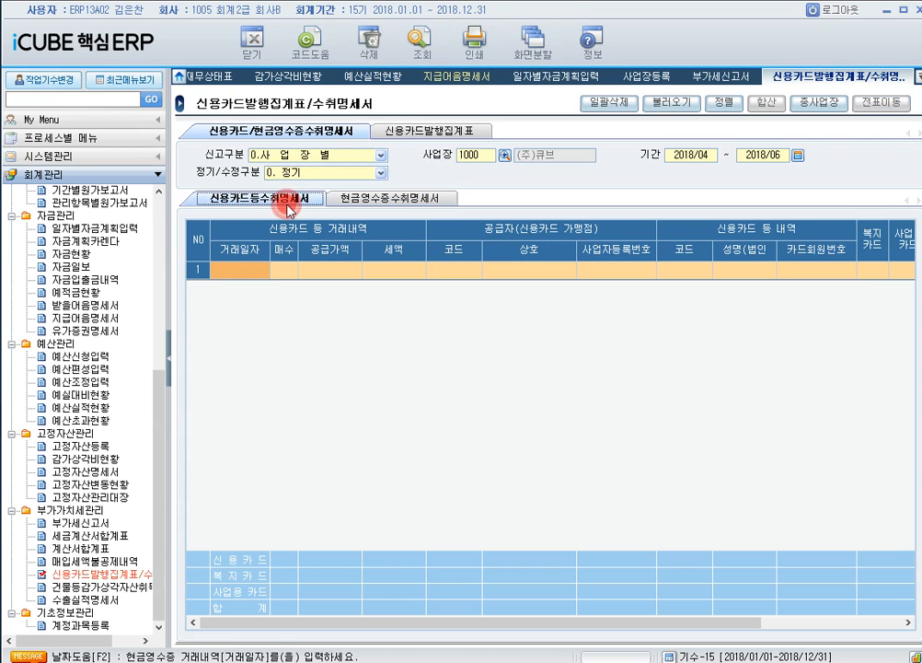
click(415, 41)
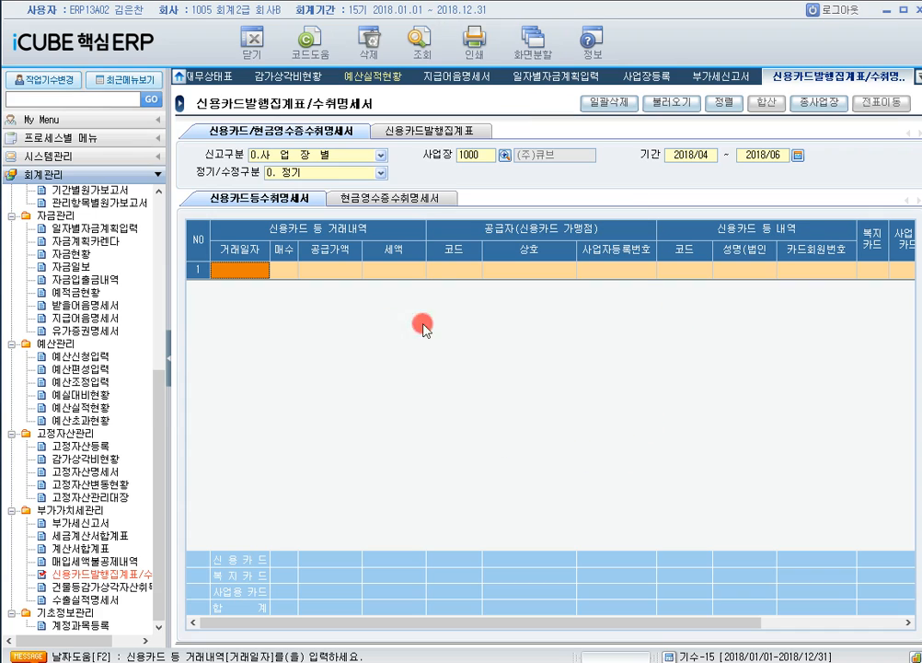
click(445, 200)
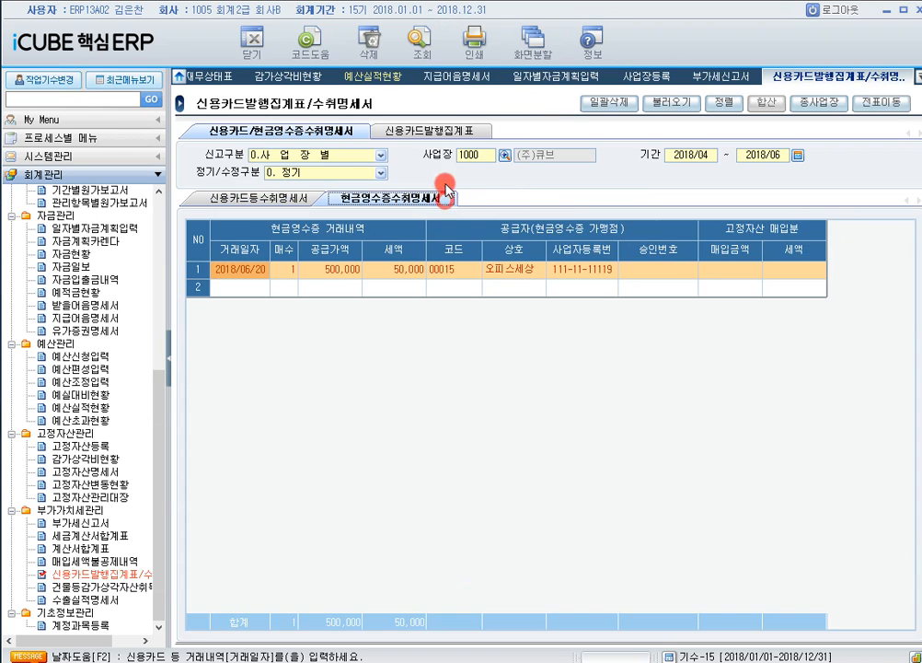
- Switch to the 신용카드발행집계표 and query it for the 기간 2018/04 ~ 2018/06
click(457, 131)
click(414, 41)
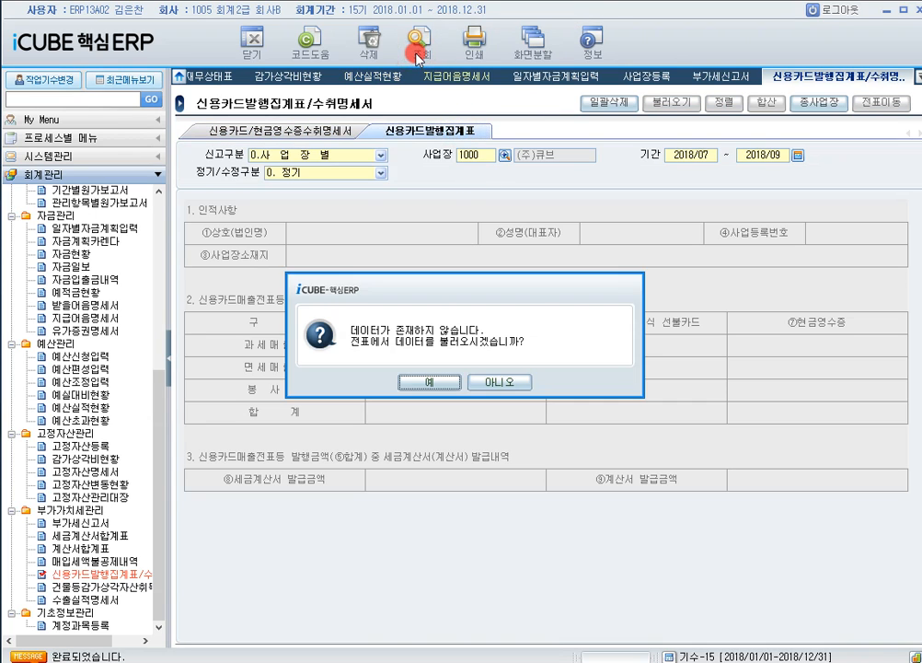
click(355, 319)
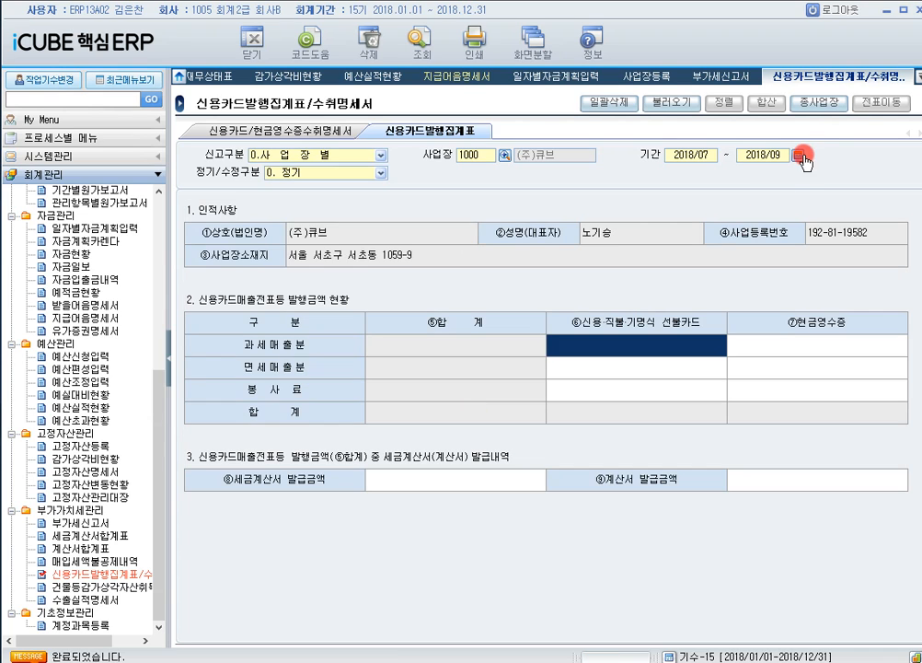
click(798, 154)
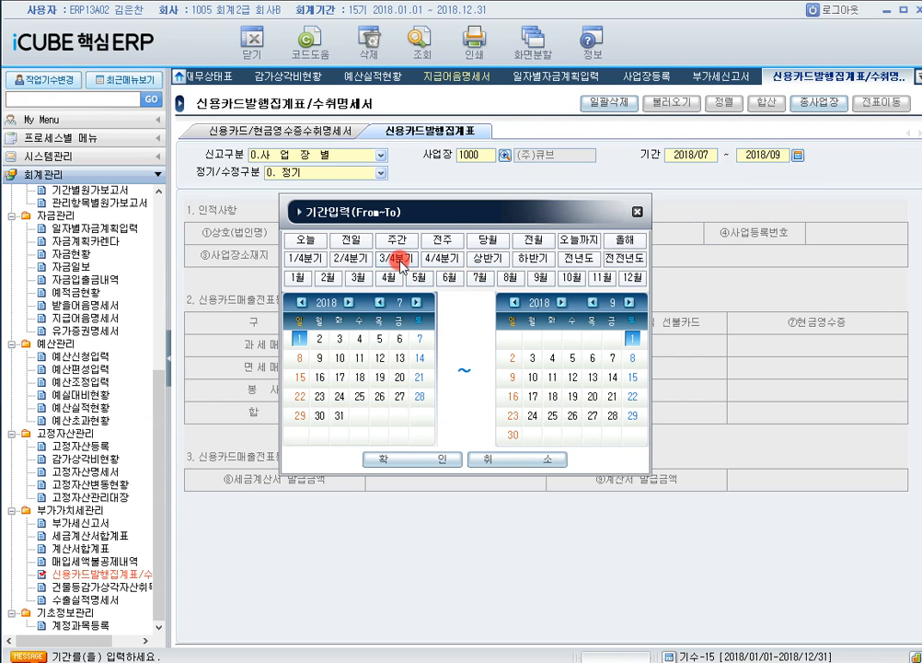
click(351, 259)
click(395, 461)
click(419, 39)
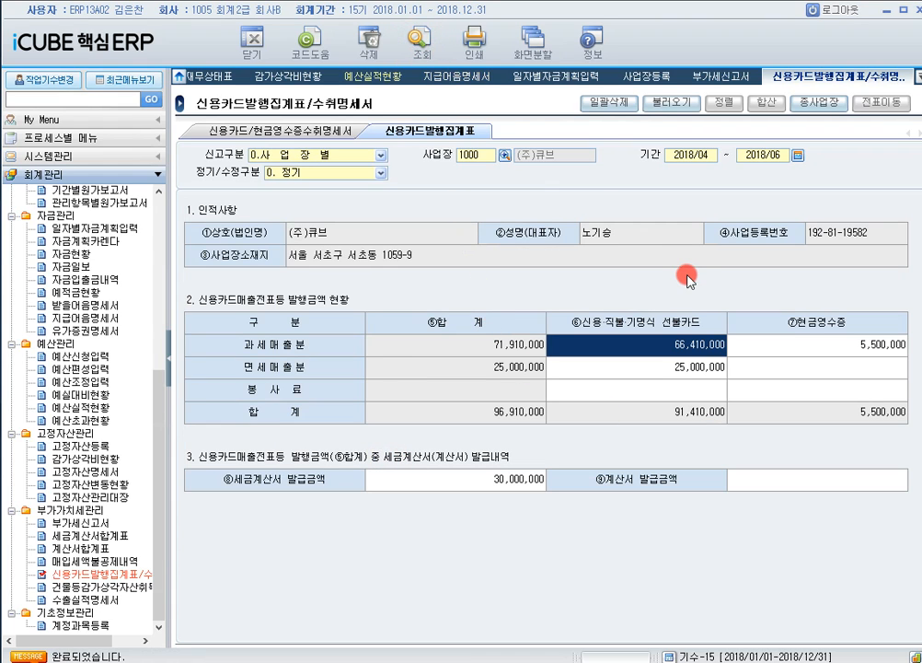
- Recheck the 수취명세서, then review the 카드매입 entry and the 신용카드.현금영수증발행분 row in the 부가세신고서
click(237, 128)
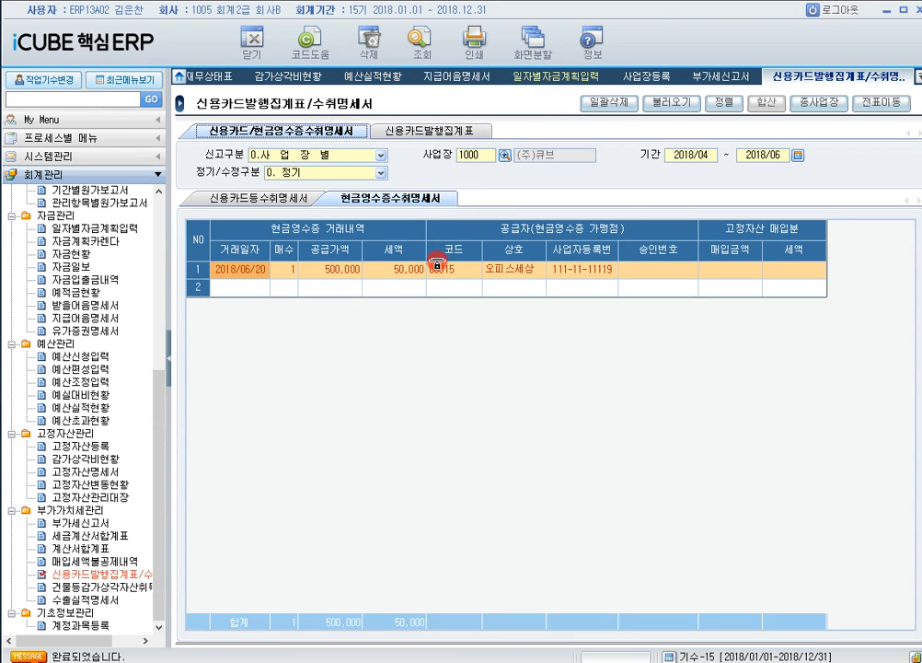
click(700, 74)
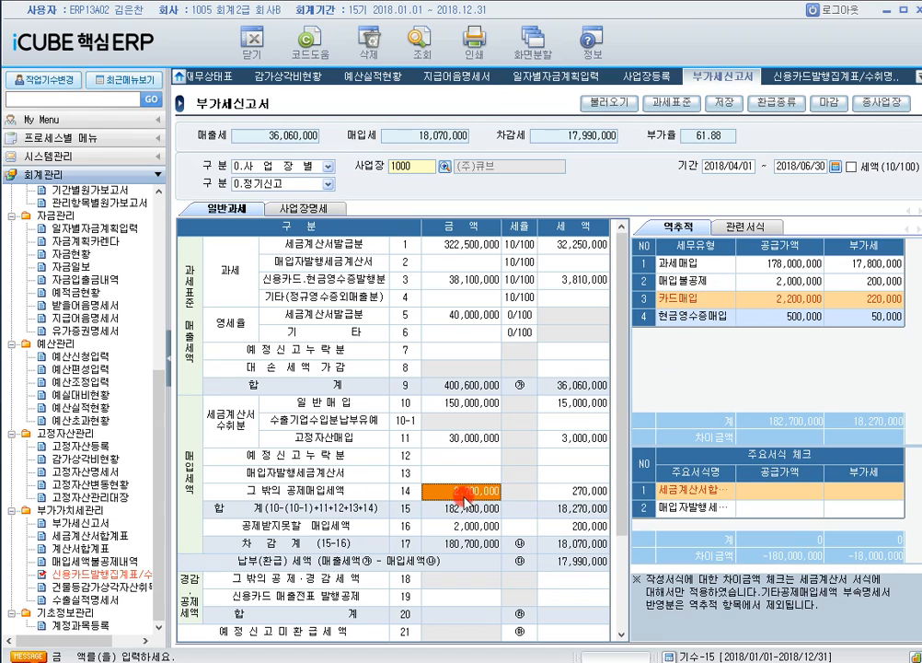
click(717, 300)
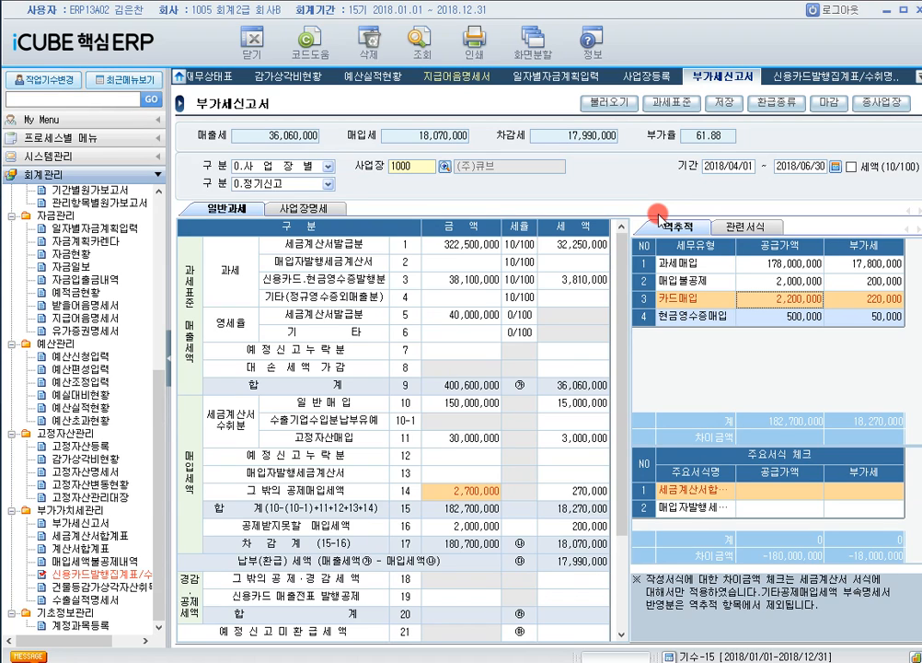
click(490, 282)
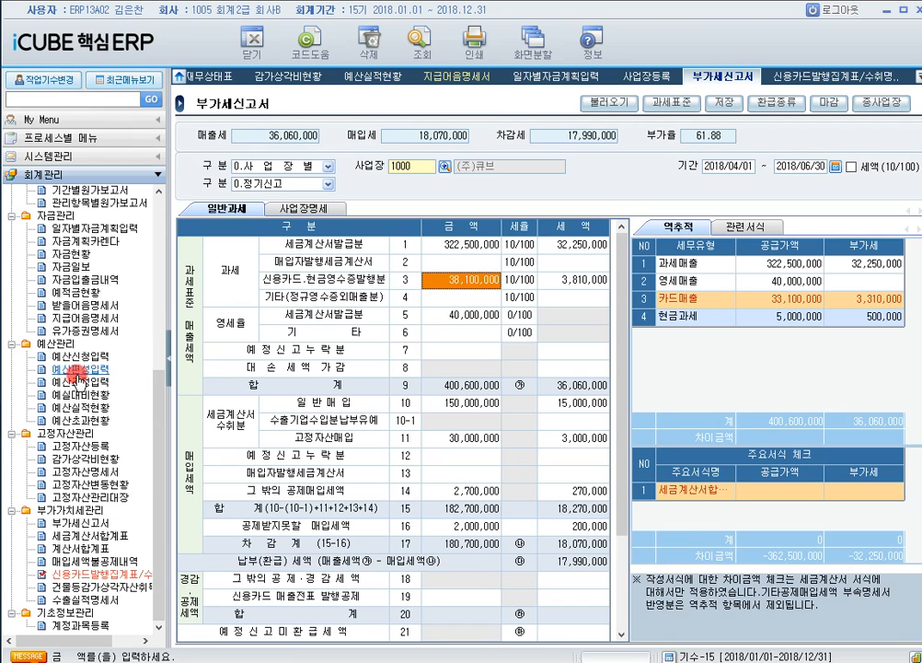
- Return to the 신용카드발행집계표, query it again and check the 과세매출분 and 면세매출분 amounts
click(108, 575)
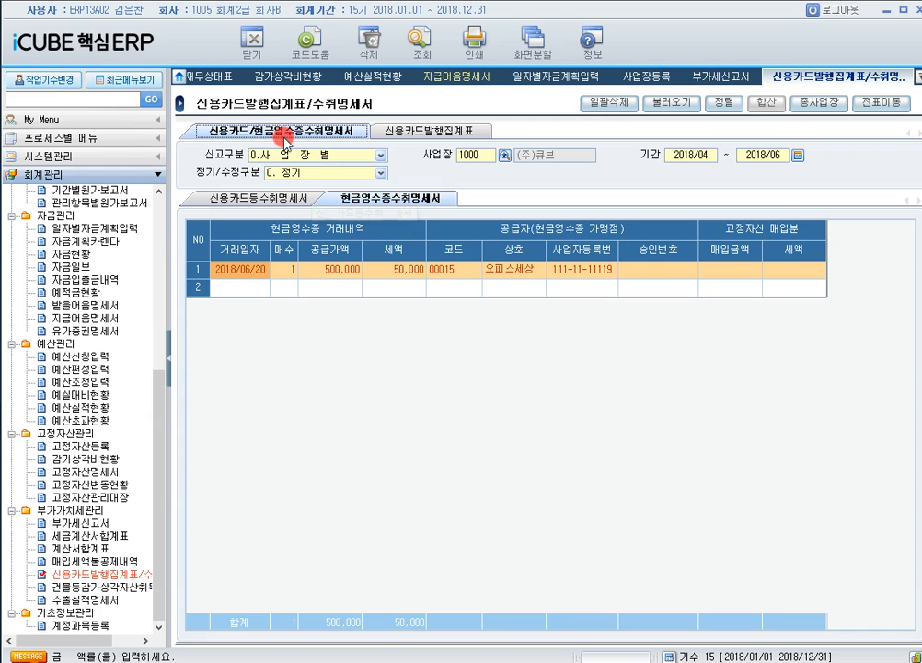
click(408, 131)
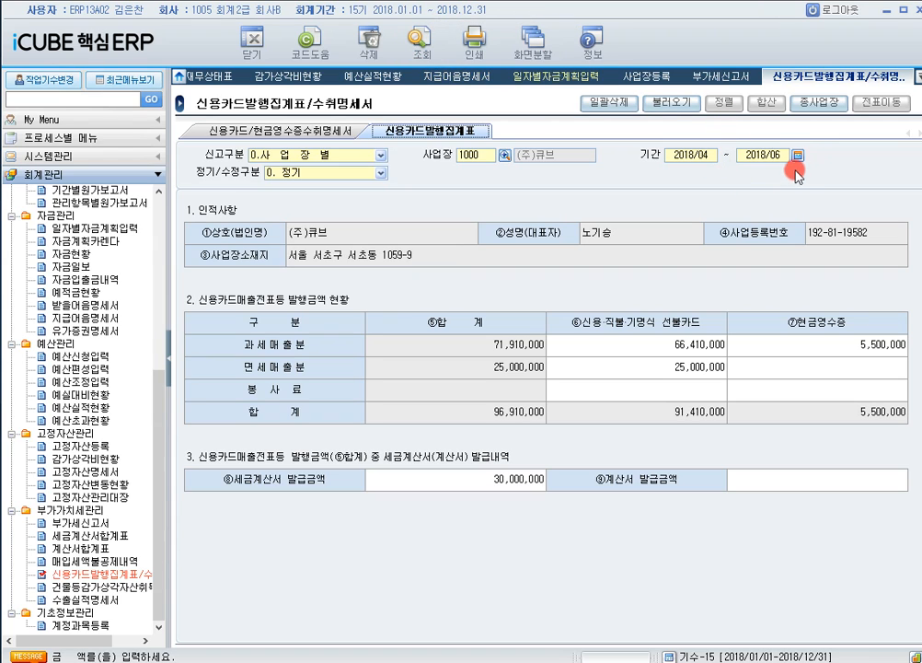
click(418, 37)
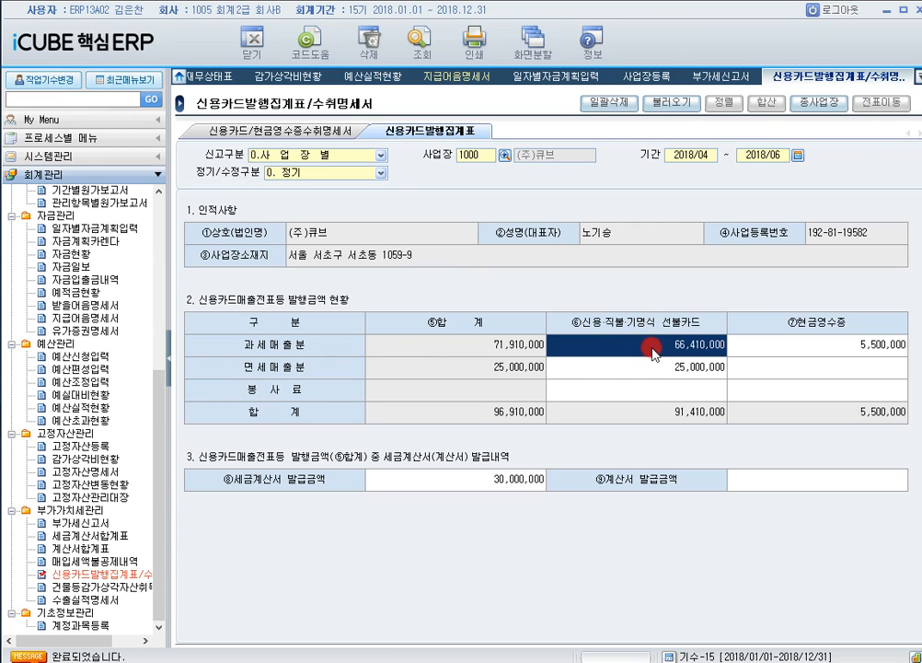
click(713, 370)
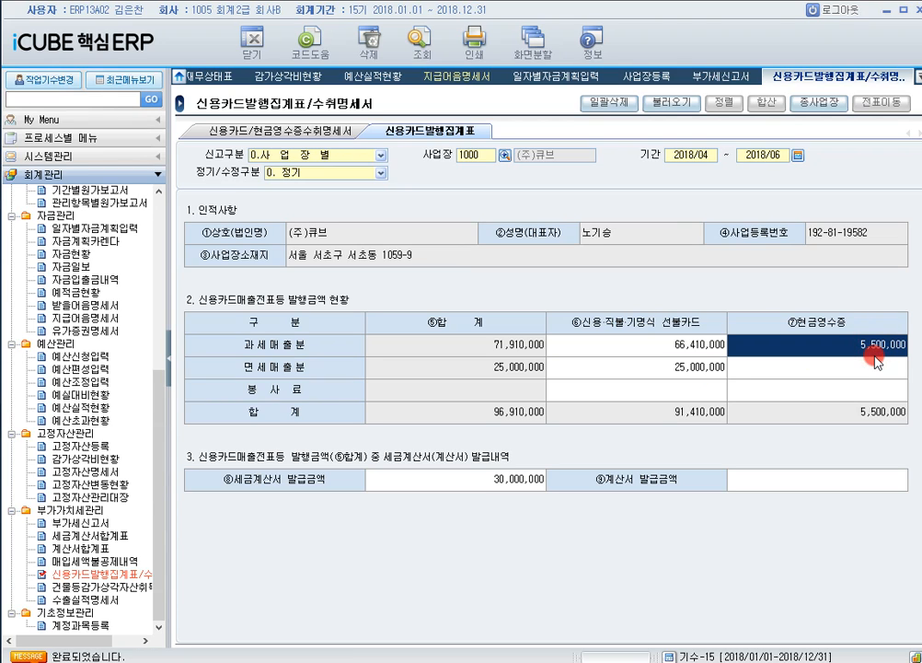
- Check the 면세매출분 현금영수증 amount, then review the 부가세신고서 rows for 과세 세금계산서발급분, 신용카드.현금영수증발행분, 영세율 세금계산서발급분 and 일반매입
click(840, 368)
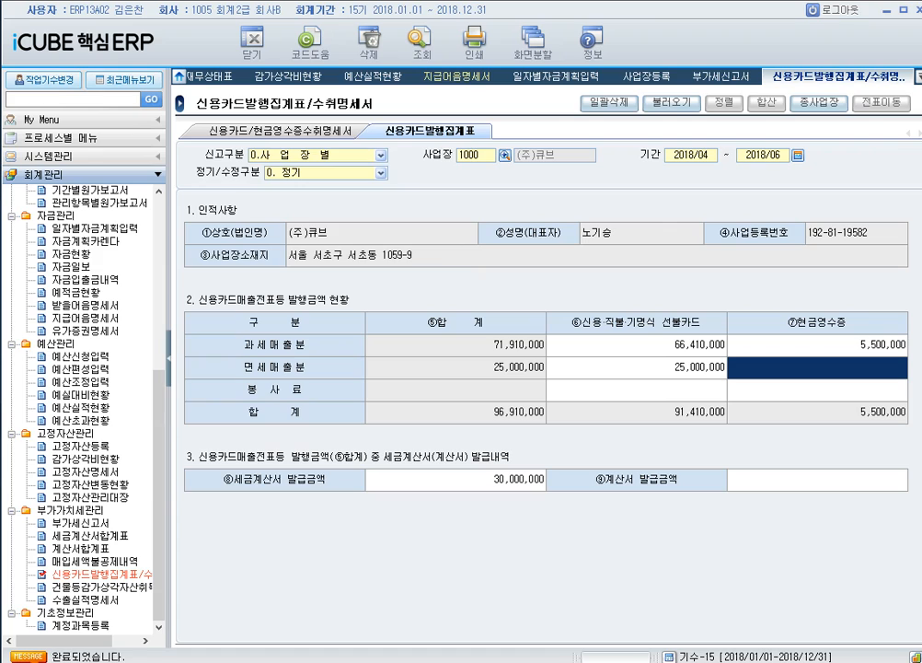
key(F12)
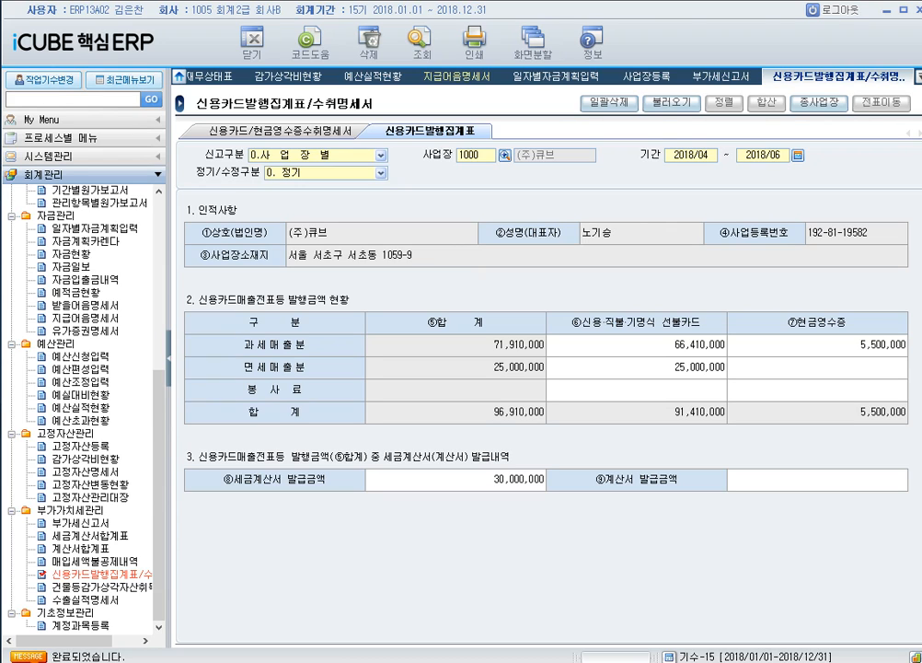
click(710, 77)
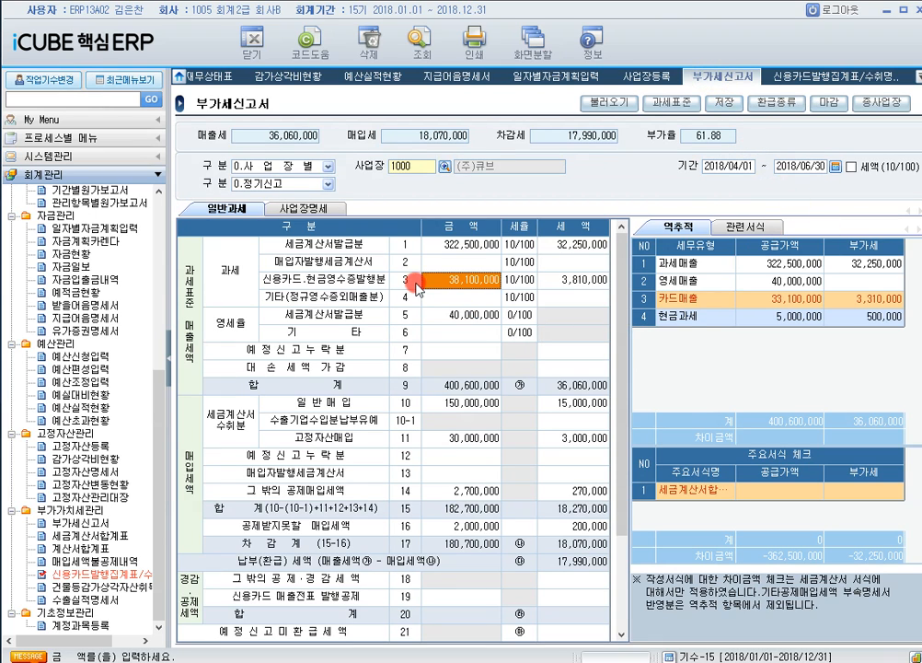
click(359, 246)
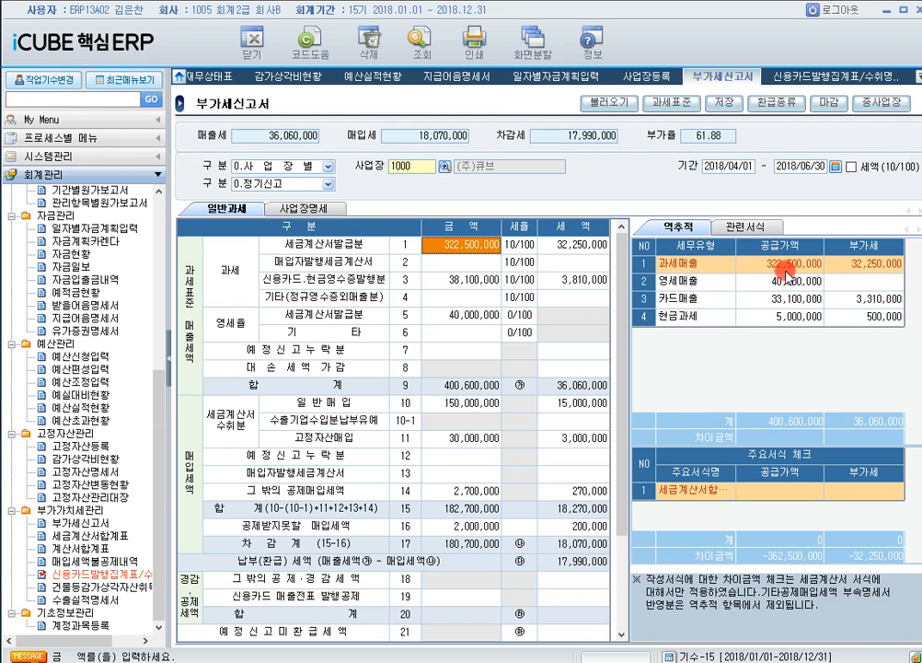
click(359, 279)
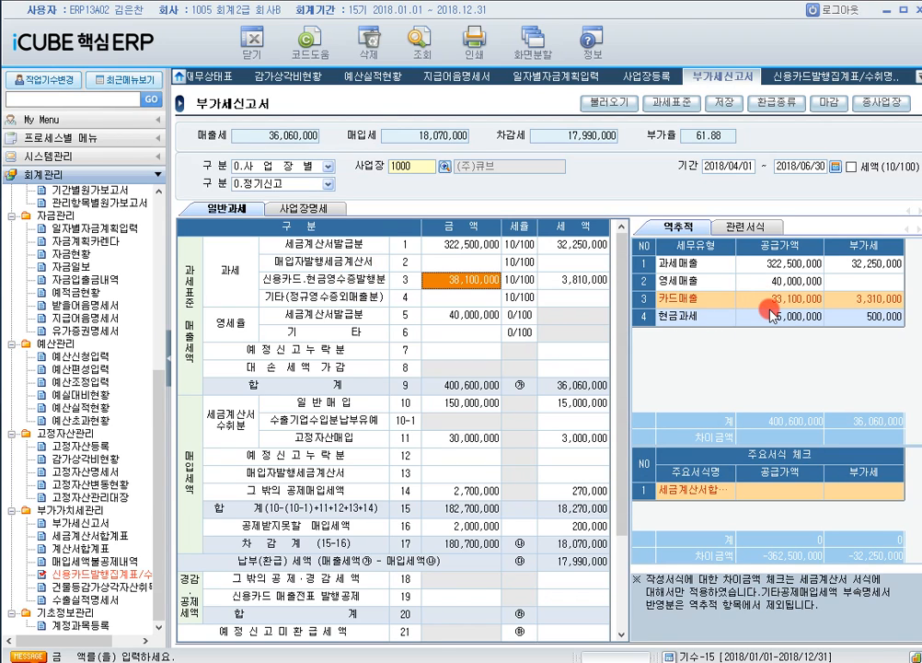
click(464, 314)
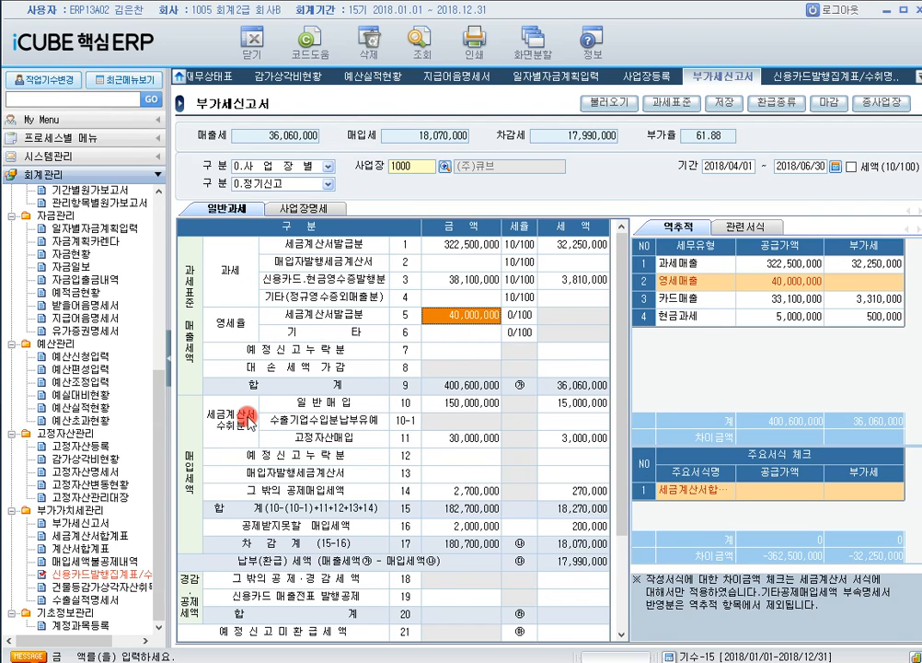
click(461, 402)
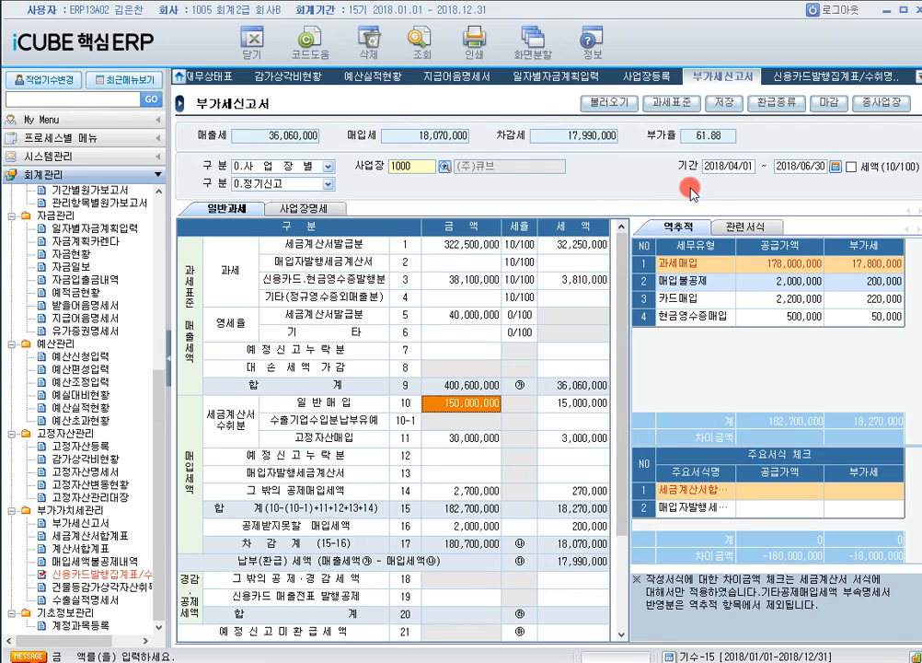
- Open the 세금계산서합계표 under 부가가치세관리
click(99, 538)
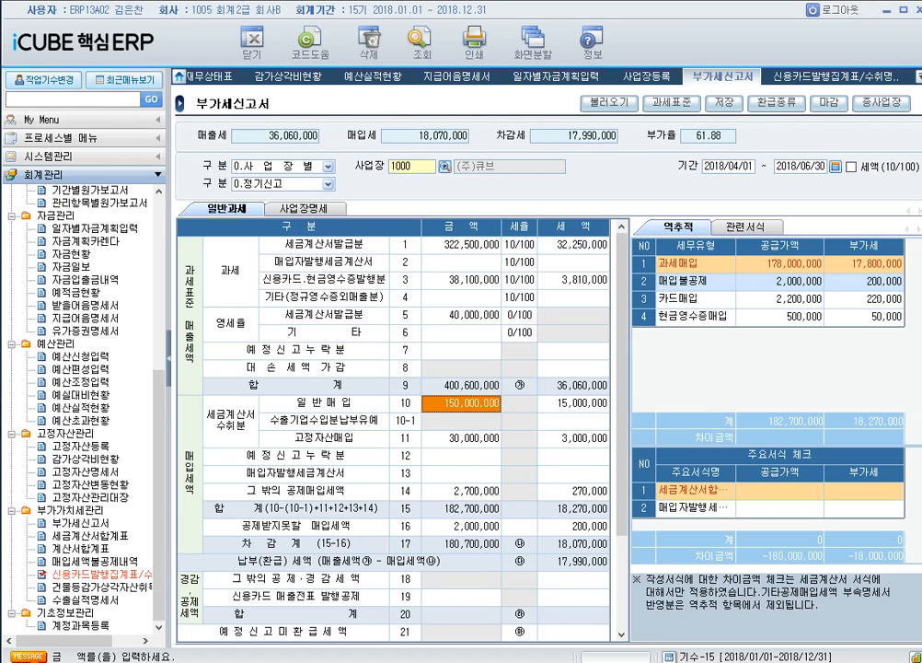